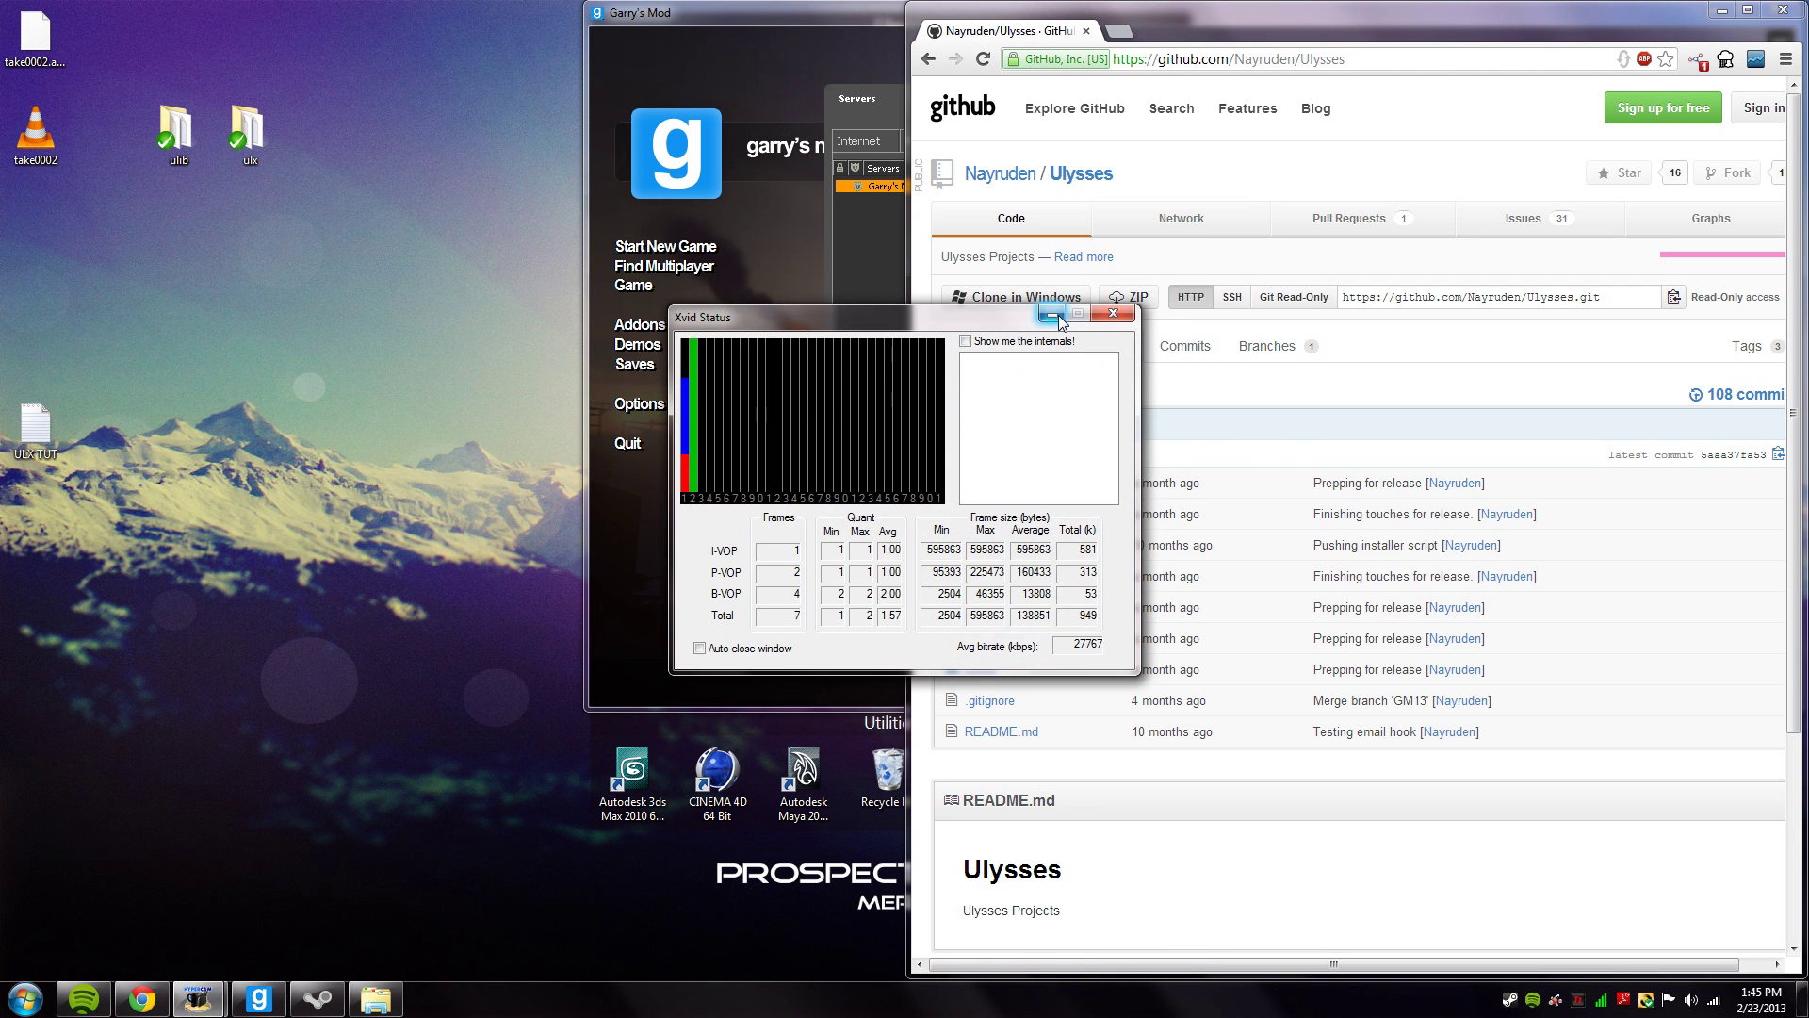
{"action": "left_click", "coordinate": [1056, 316]}
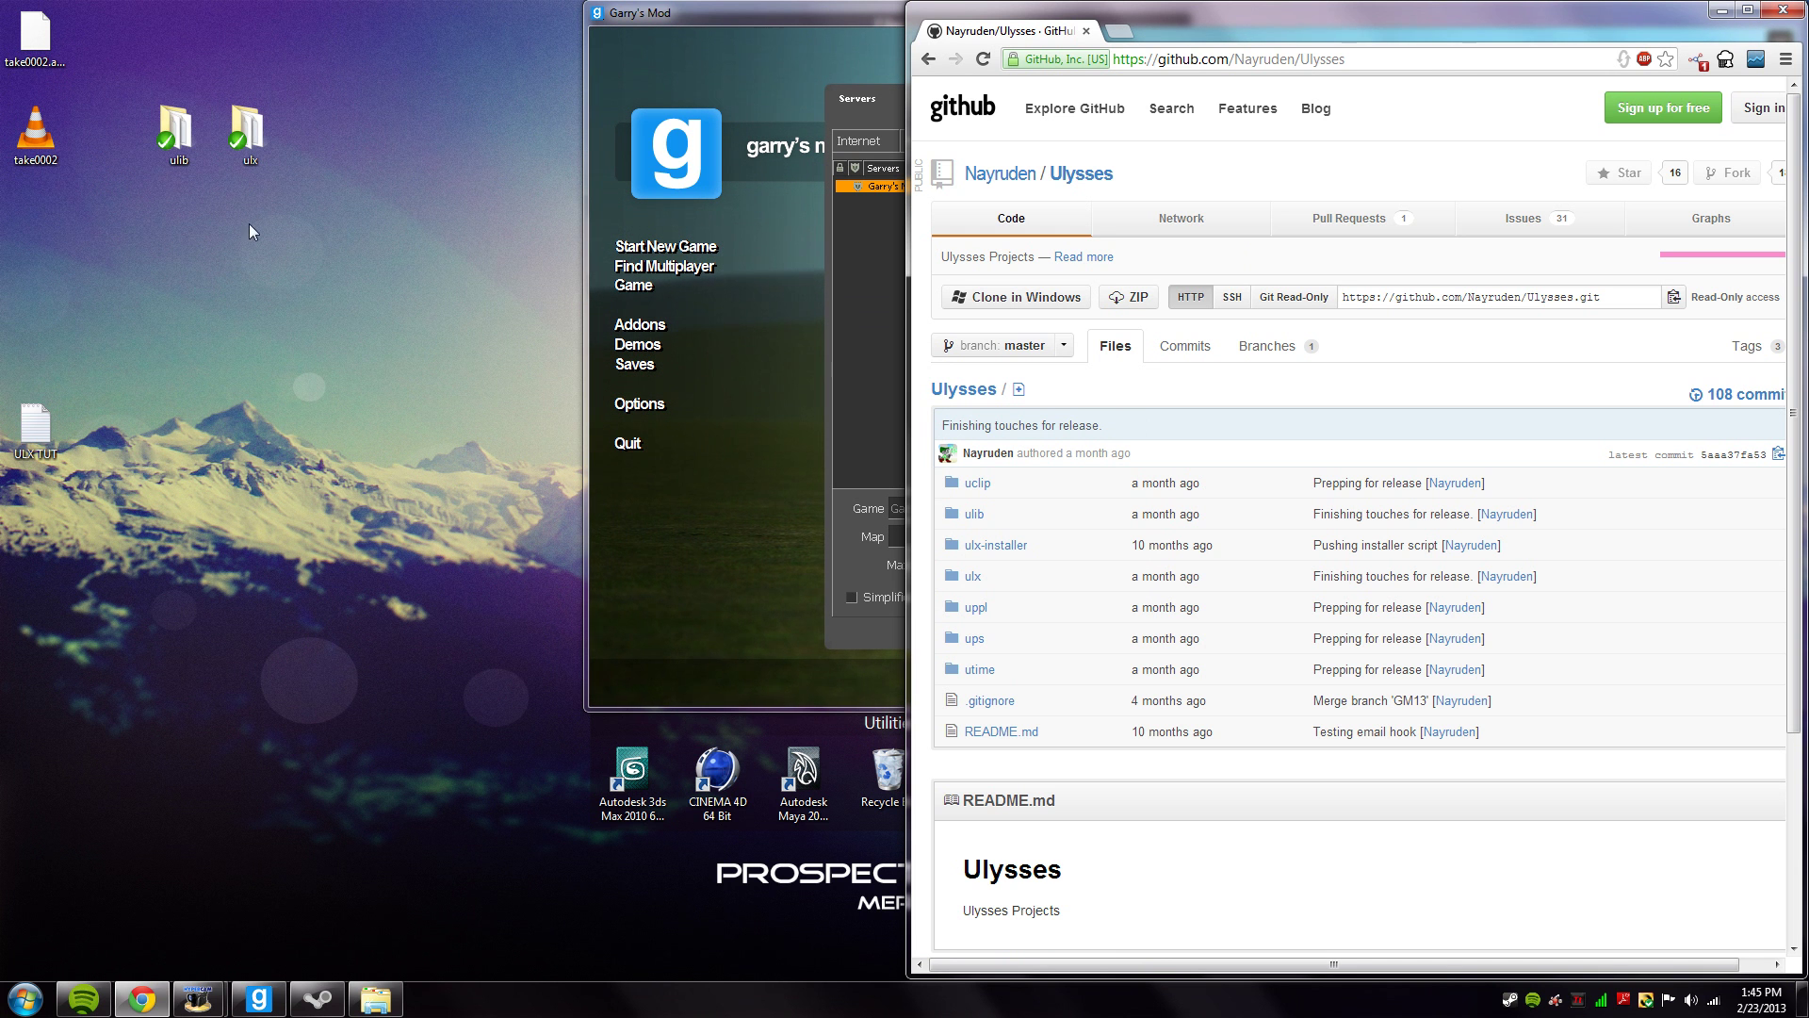
{"action": "left_click_drag", "start_coordinate": [242, 283], "coordinate": [218, 238]}
{"action": "left_click_drag", "start_coordinate": [402, 155], "coordinate": [190, 202]}
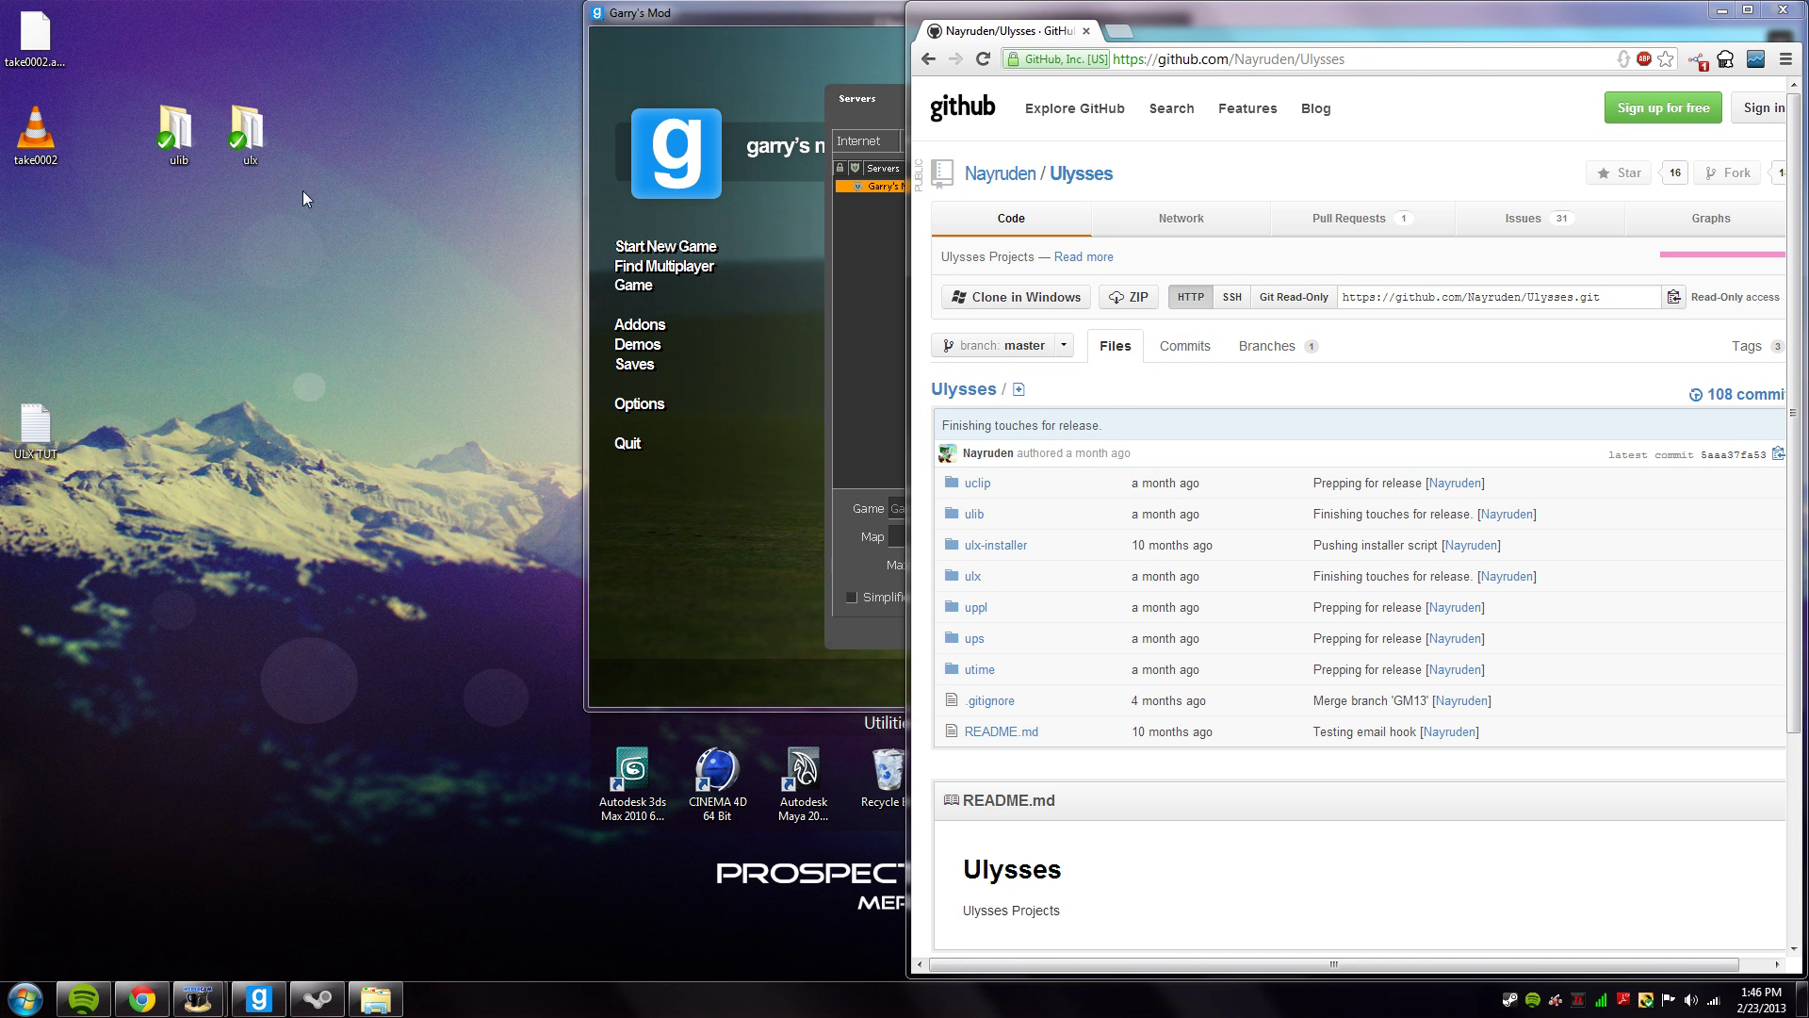
{"action": "left_click_drag", "start_coordinate": [303, 194], "coordinate": [240, 217]}
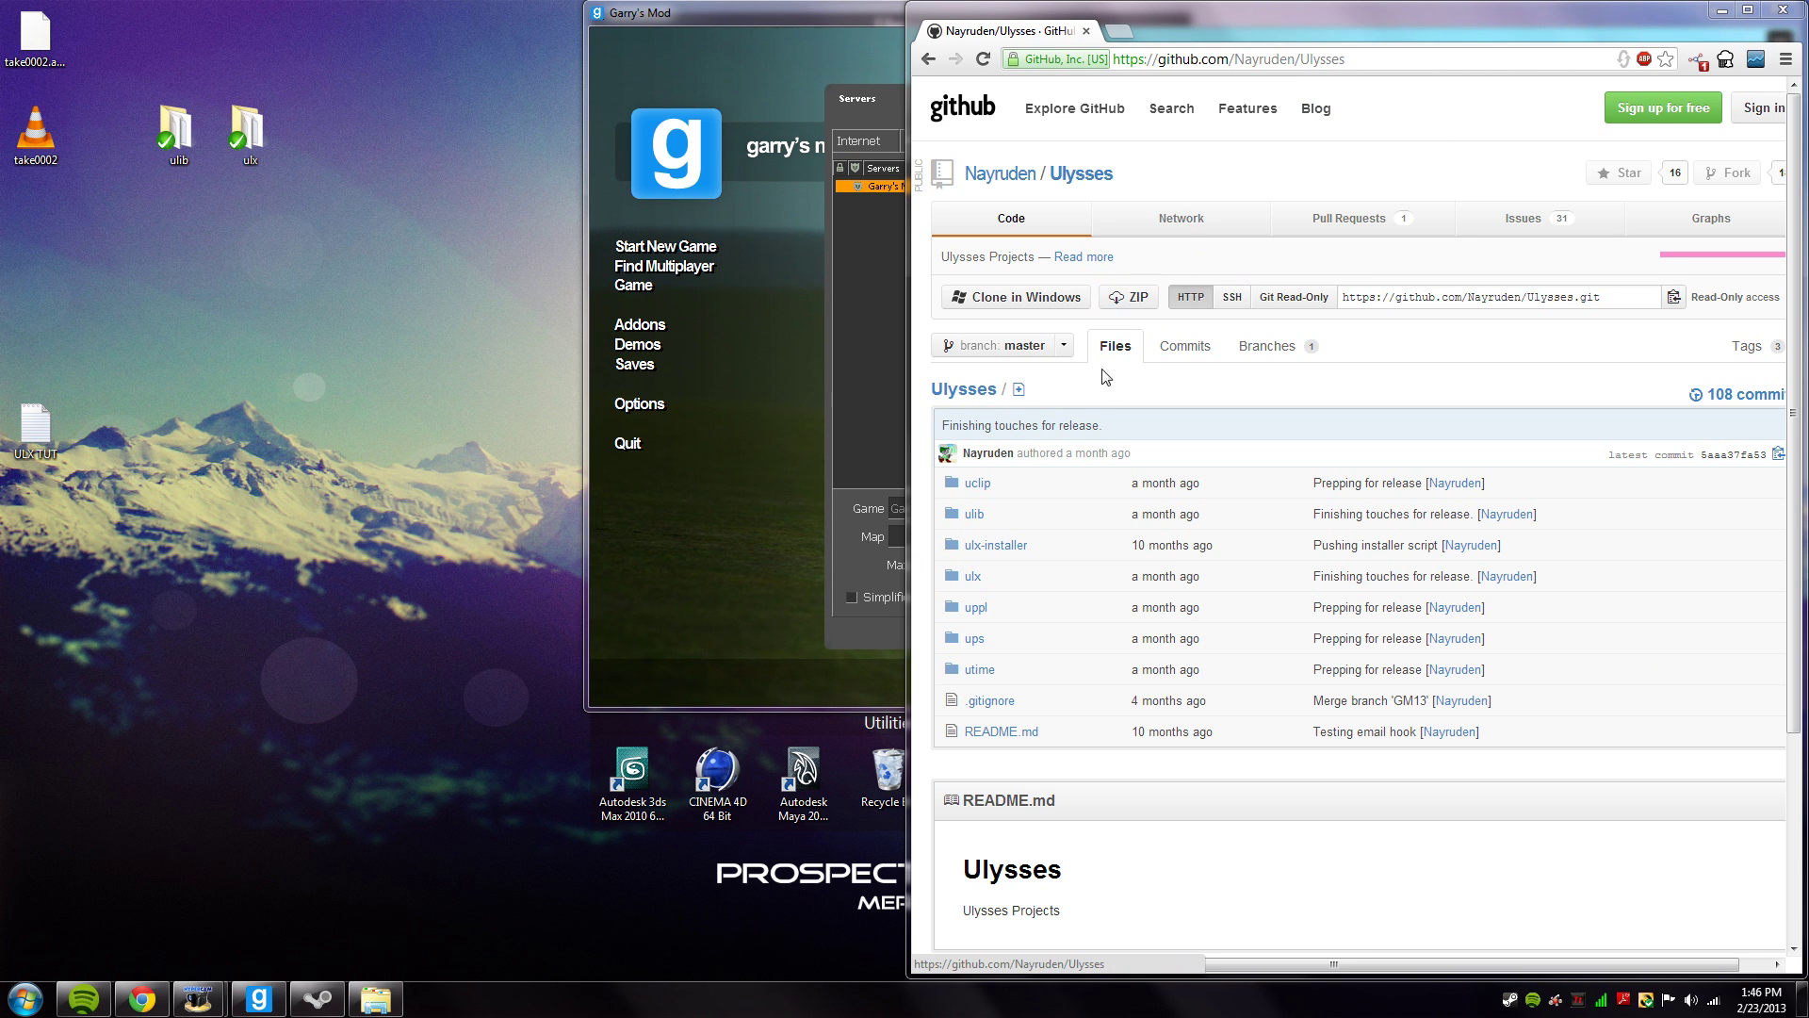
Download the Ulysses repository as a ZIP from GitHub and open its Ulysses-master folder in WinRAR.
{"action": "left_click", "coordinate": [1130, 291]}
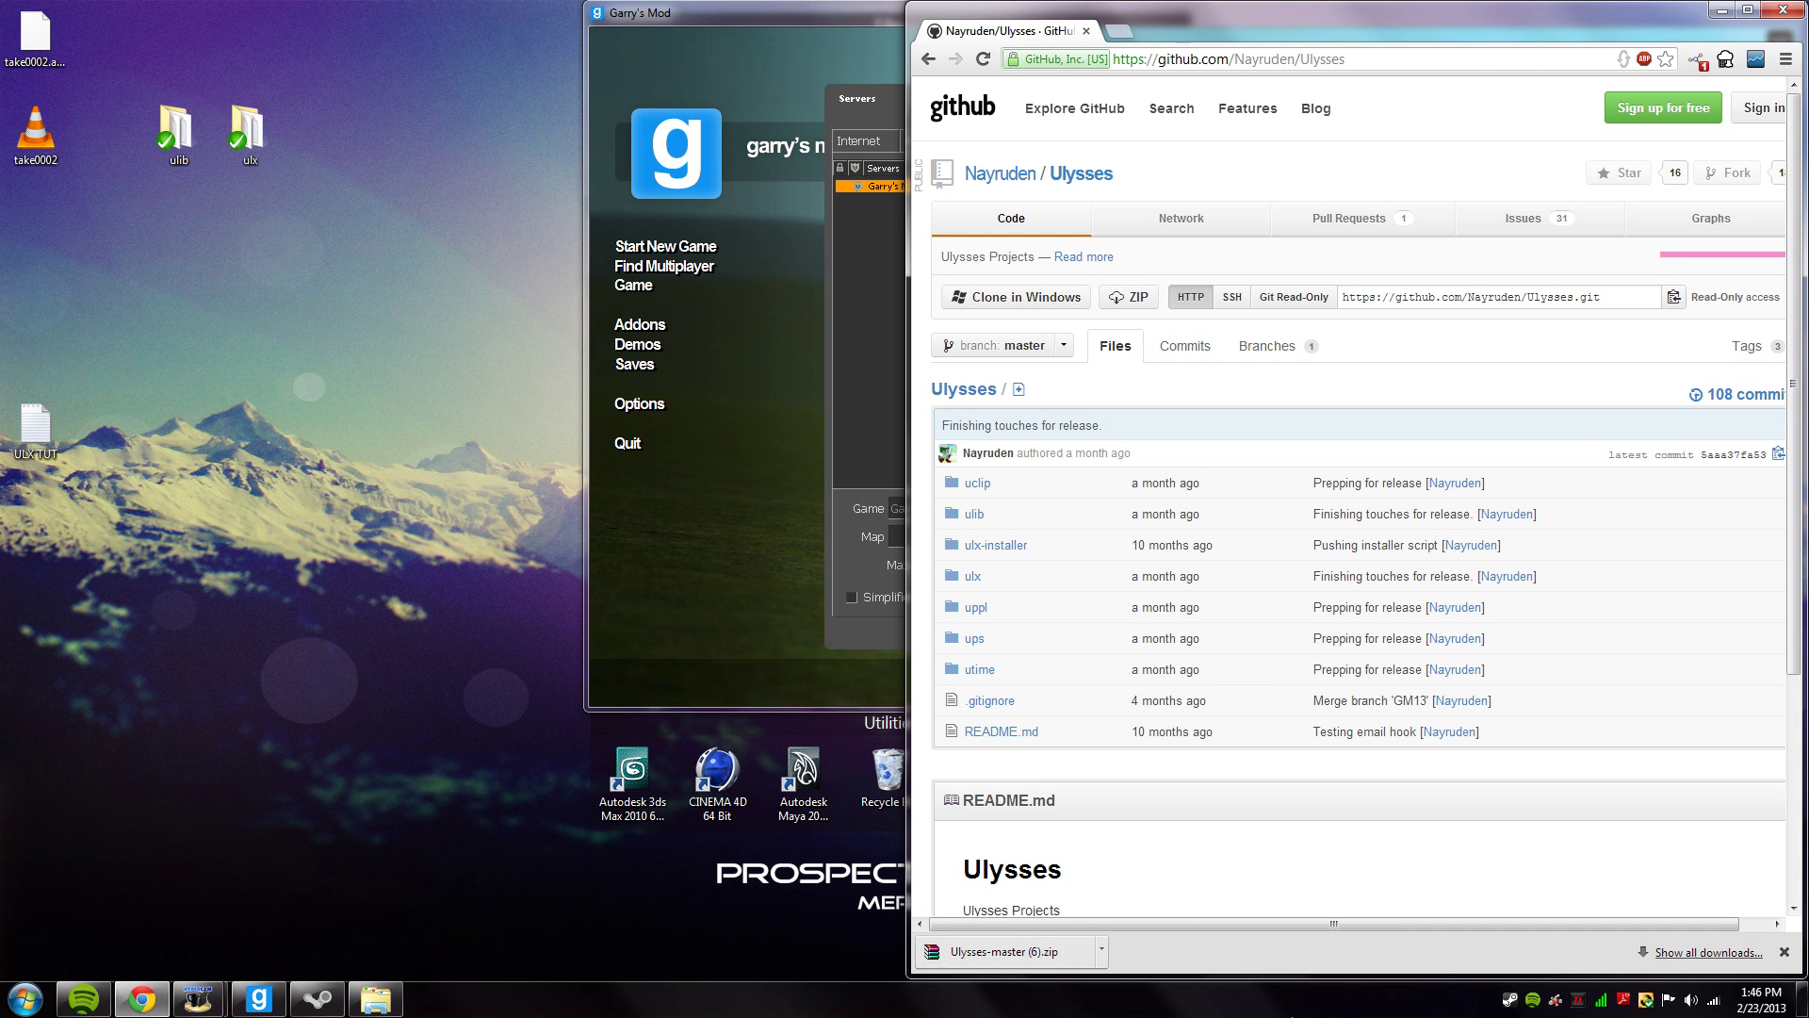
{"action": "left_click", "coordinate": [1004, 950]}
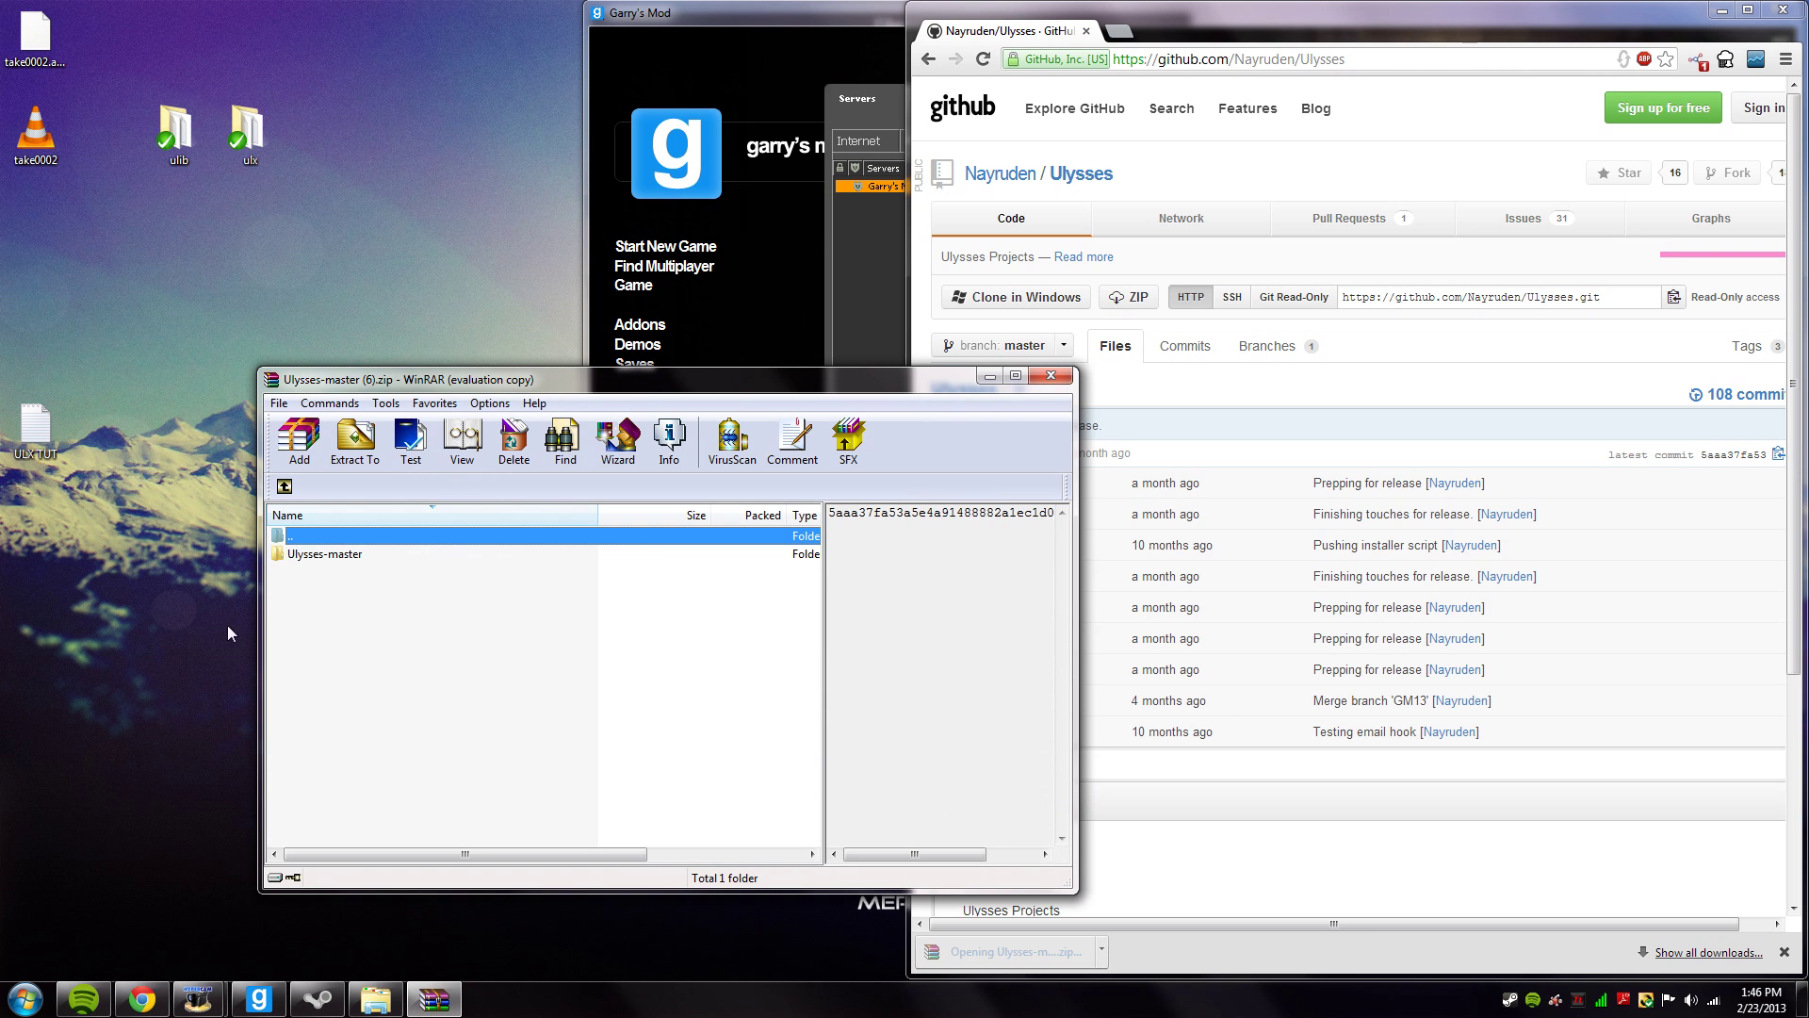
{"action": "double_click", "coordinate": [421, 553]}
{"action": "left_click", "coordinate": [768, 641]}
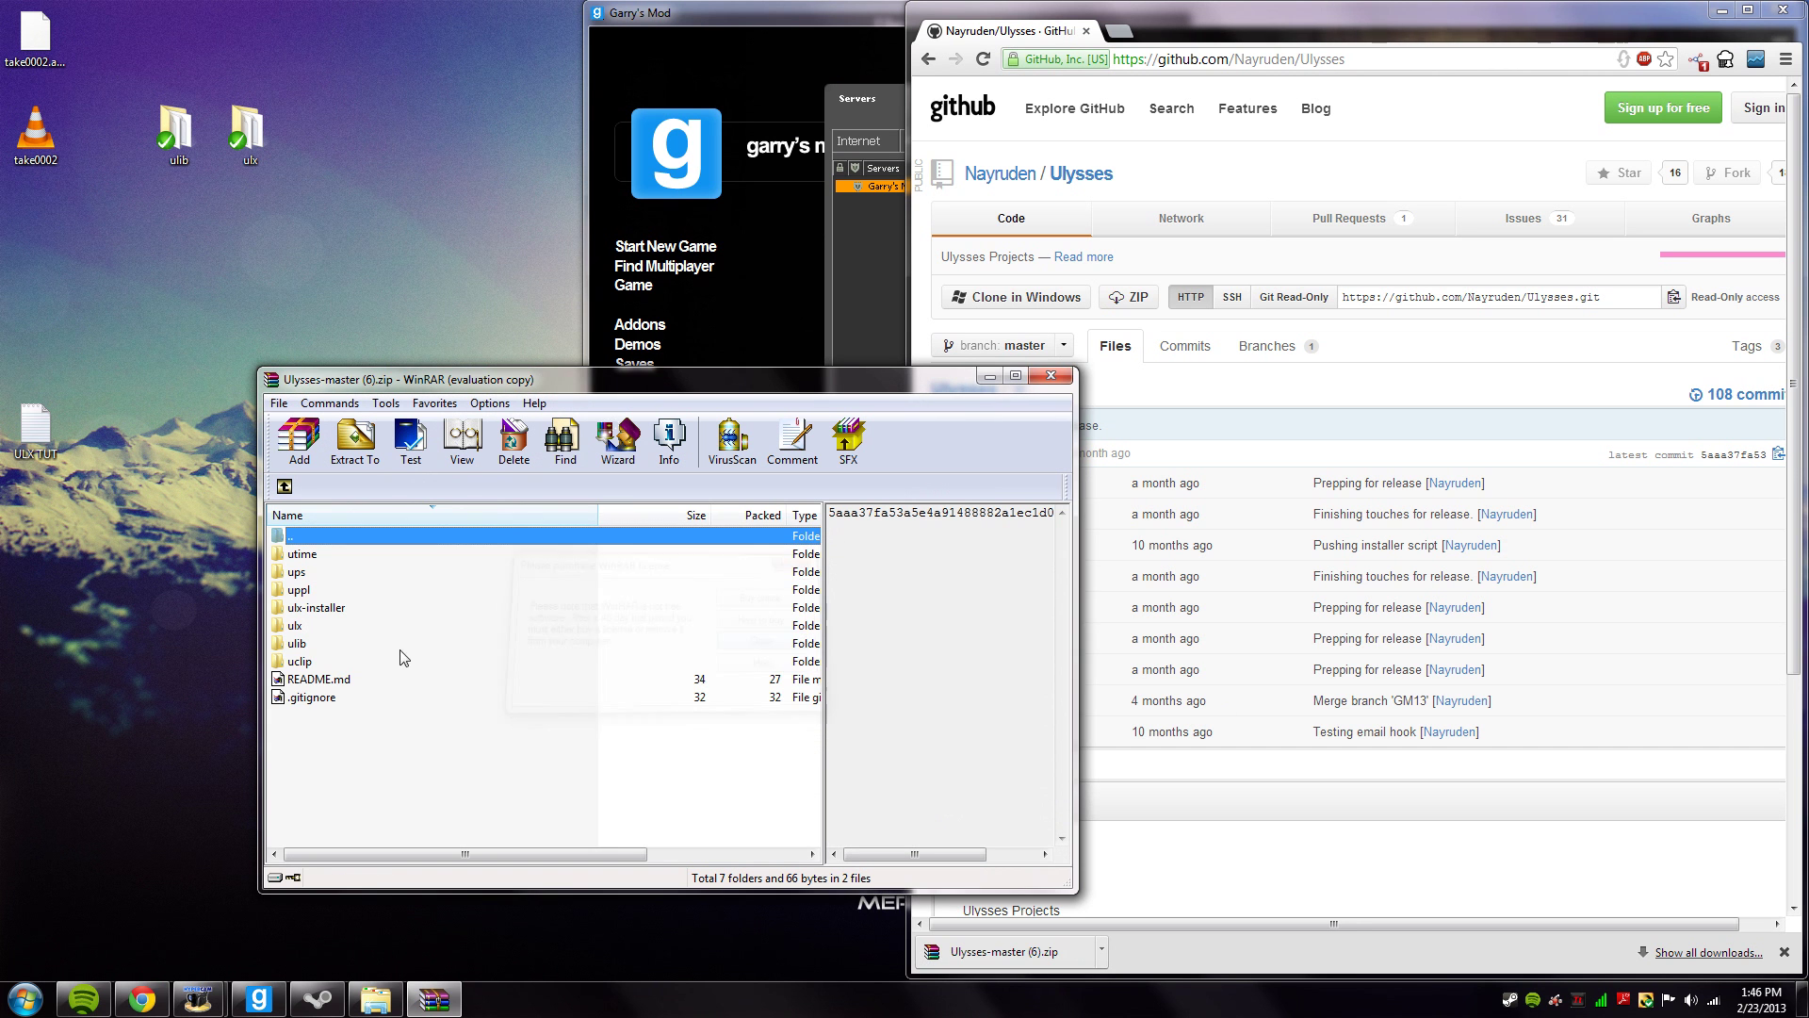
Locate the ulib and ulx folders inside the archive and close WinRAR.
{"action": "left_click", "coordinate": [315, 644]}
{"action": "left_click", "coordinate": [309, 629]}
{"action": "left_click", "coordinate": [312, 646]}
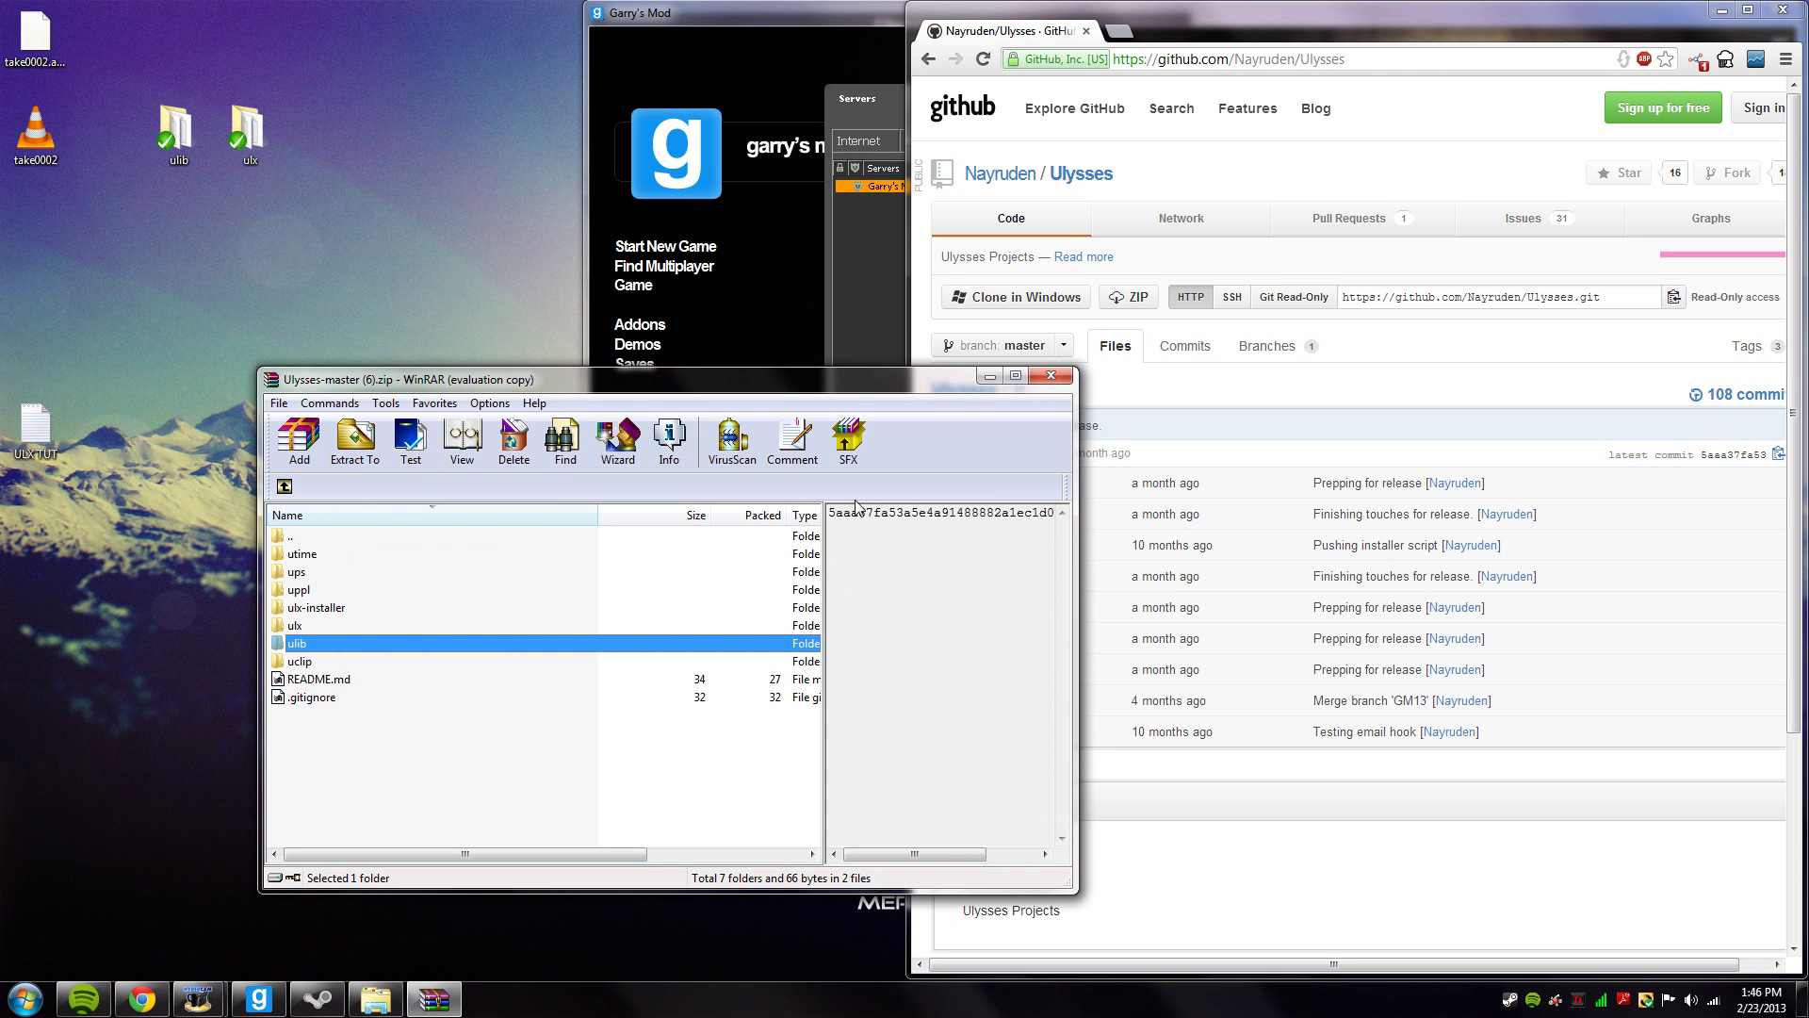
{"action": "left_click", "coordinate": [1051, 375]}
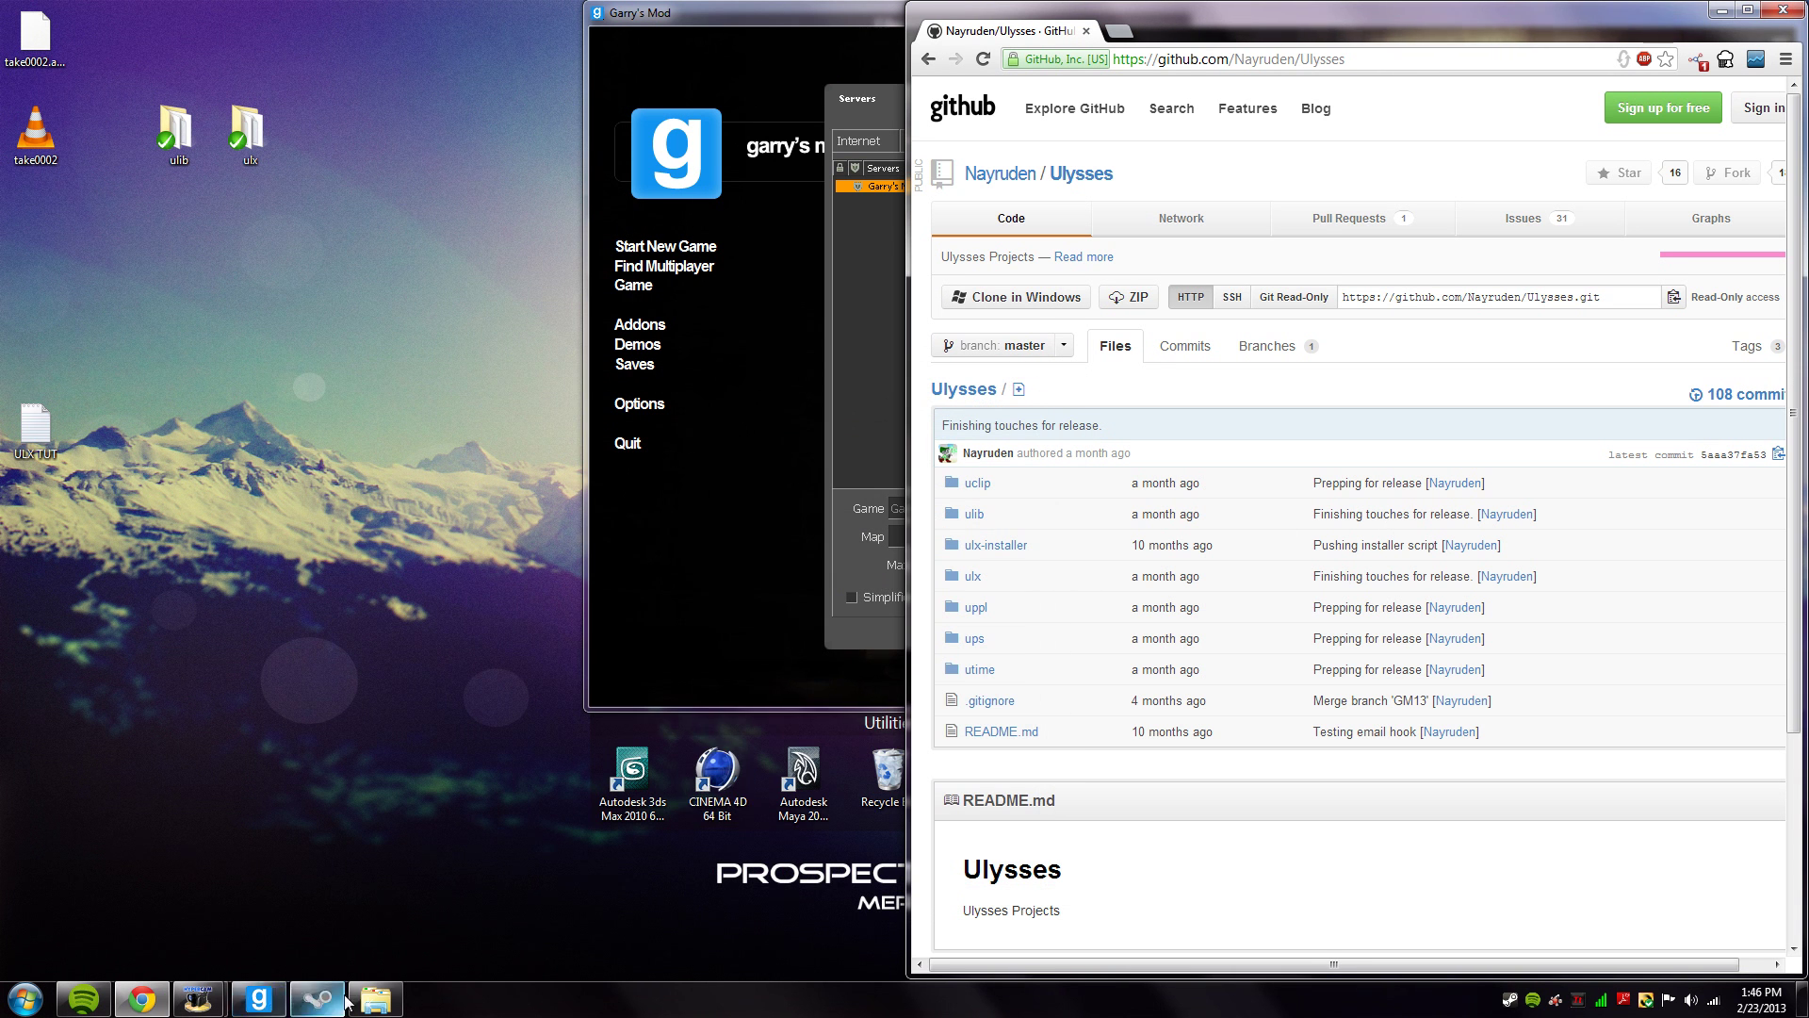
In Windows Explorer, open the server's E:\SRCDS\Servers\garrysmod\orangebox\garrysmod folder.
{"action": "left_click", "coordinate": [374, 995]}
{"action": "double_click", "coordinate": [829, 508]}
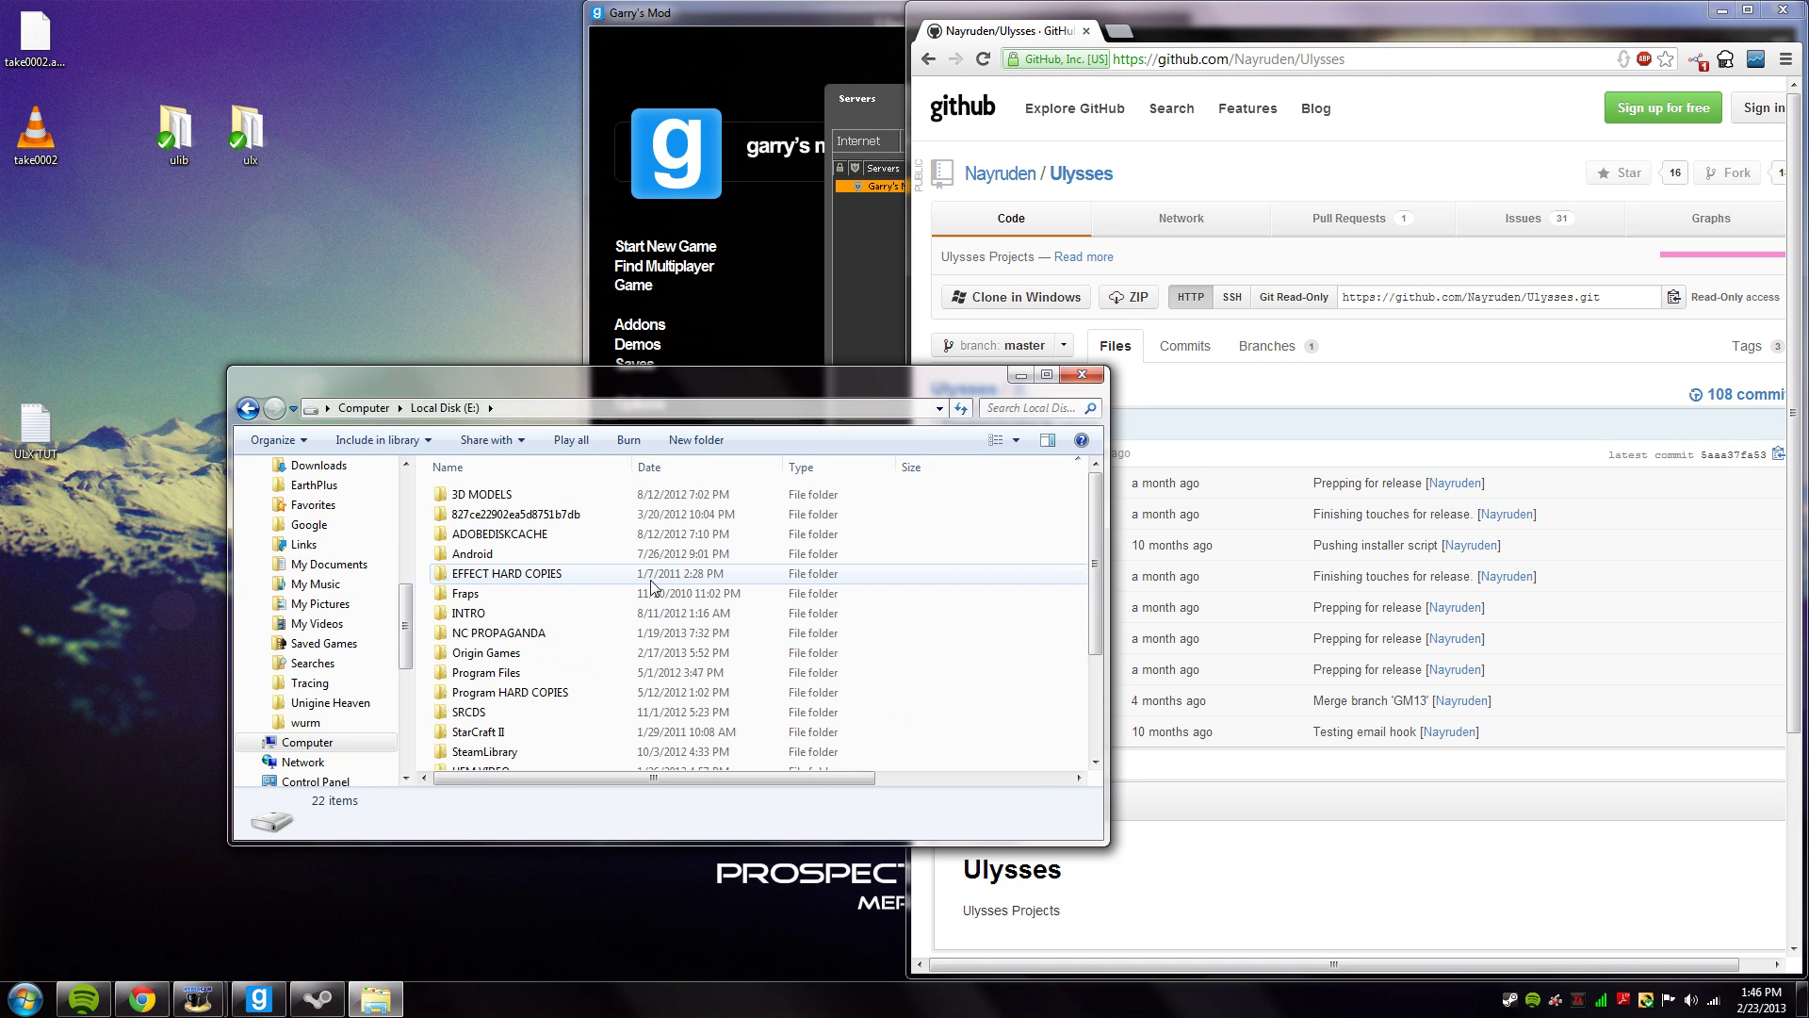
{"action": "double_click", "coordinate": [548, 713]}
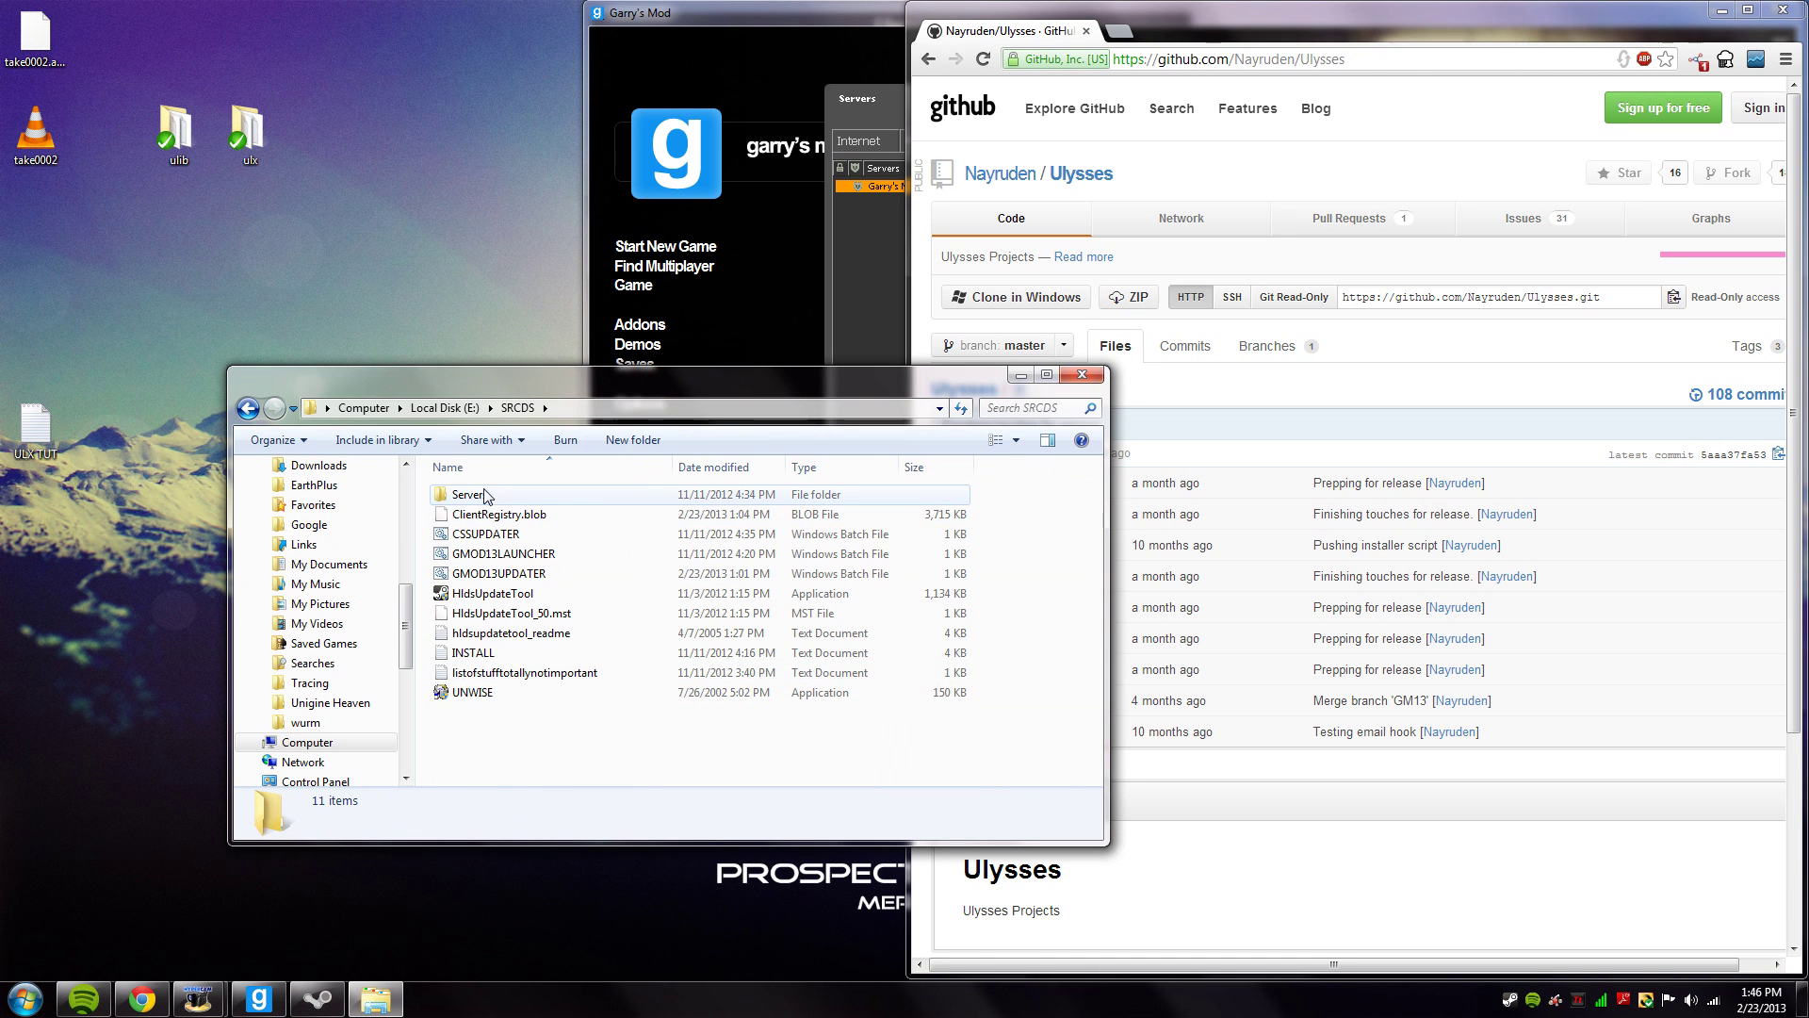
{"action": "double_click", "coordinate": [490, 494]}
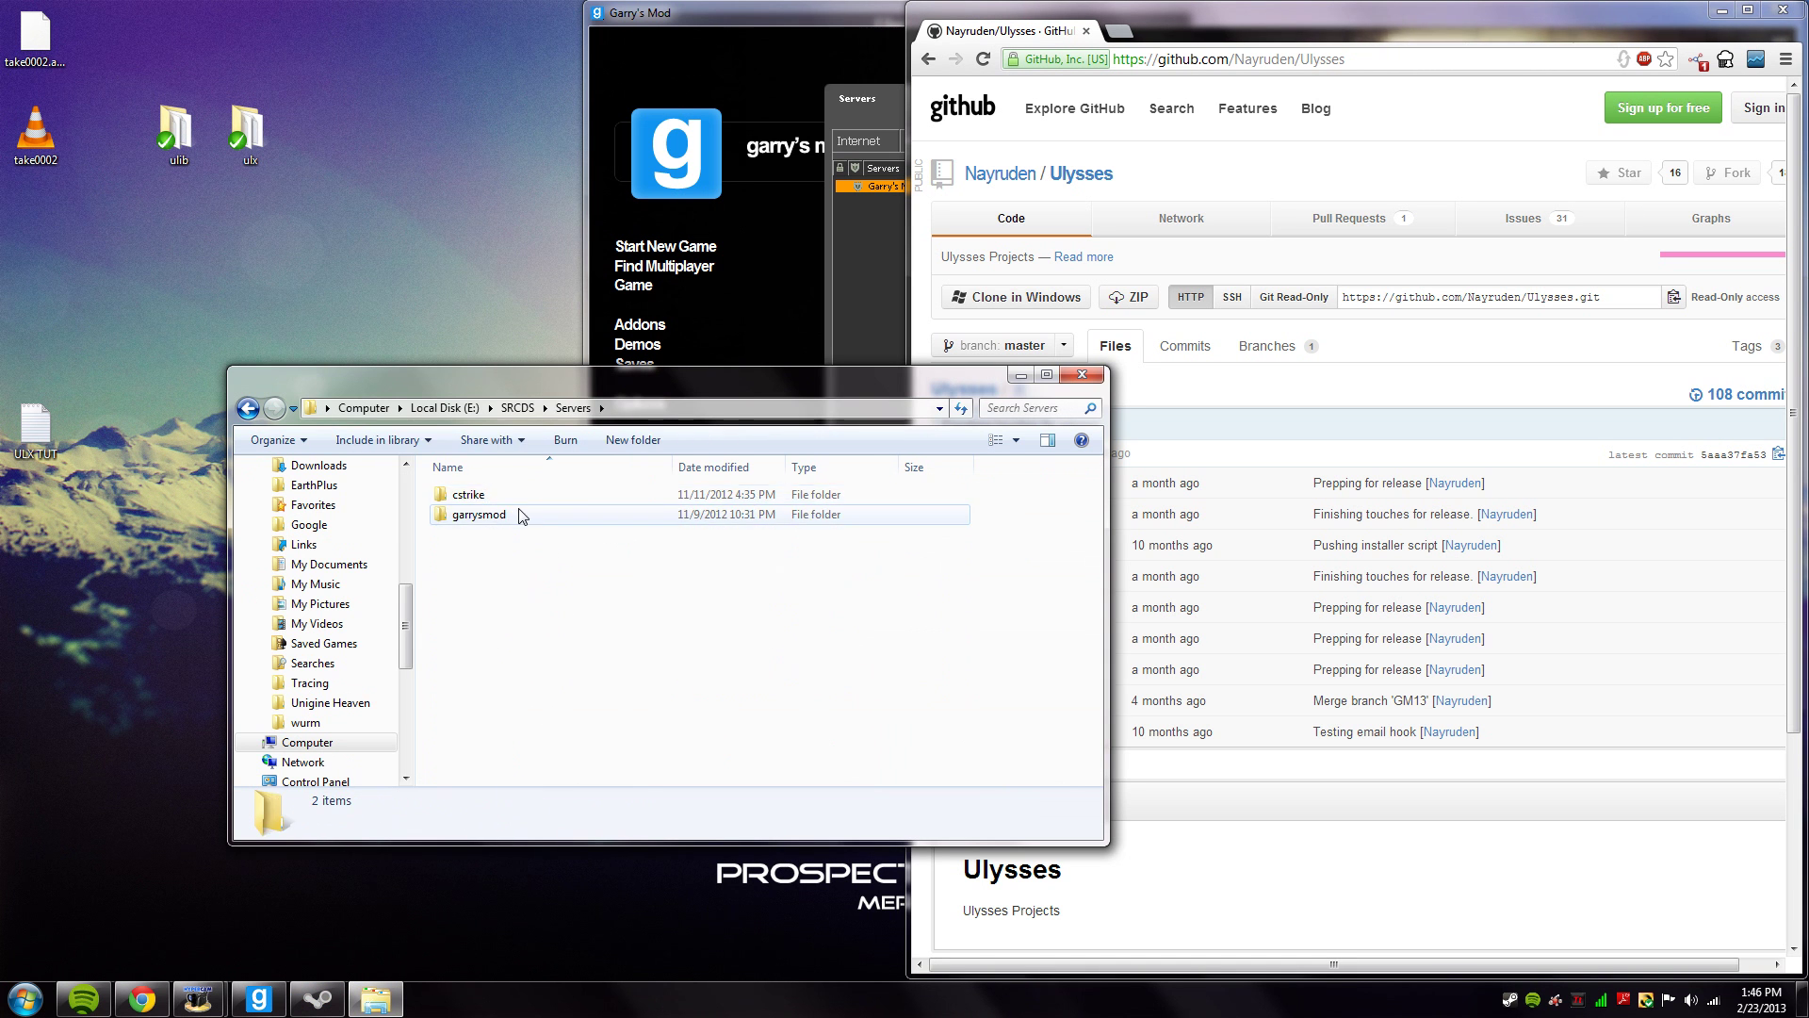
{"action": "double_click", "coordinate": [518, 516]}
{"action": "double_click", "coordinate": [521, 514]}
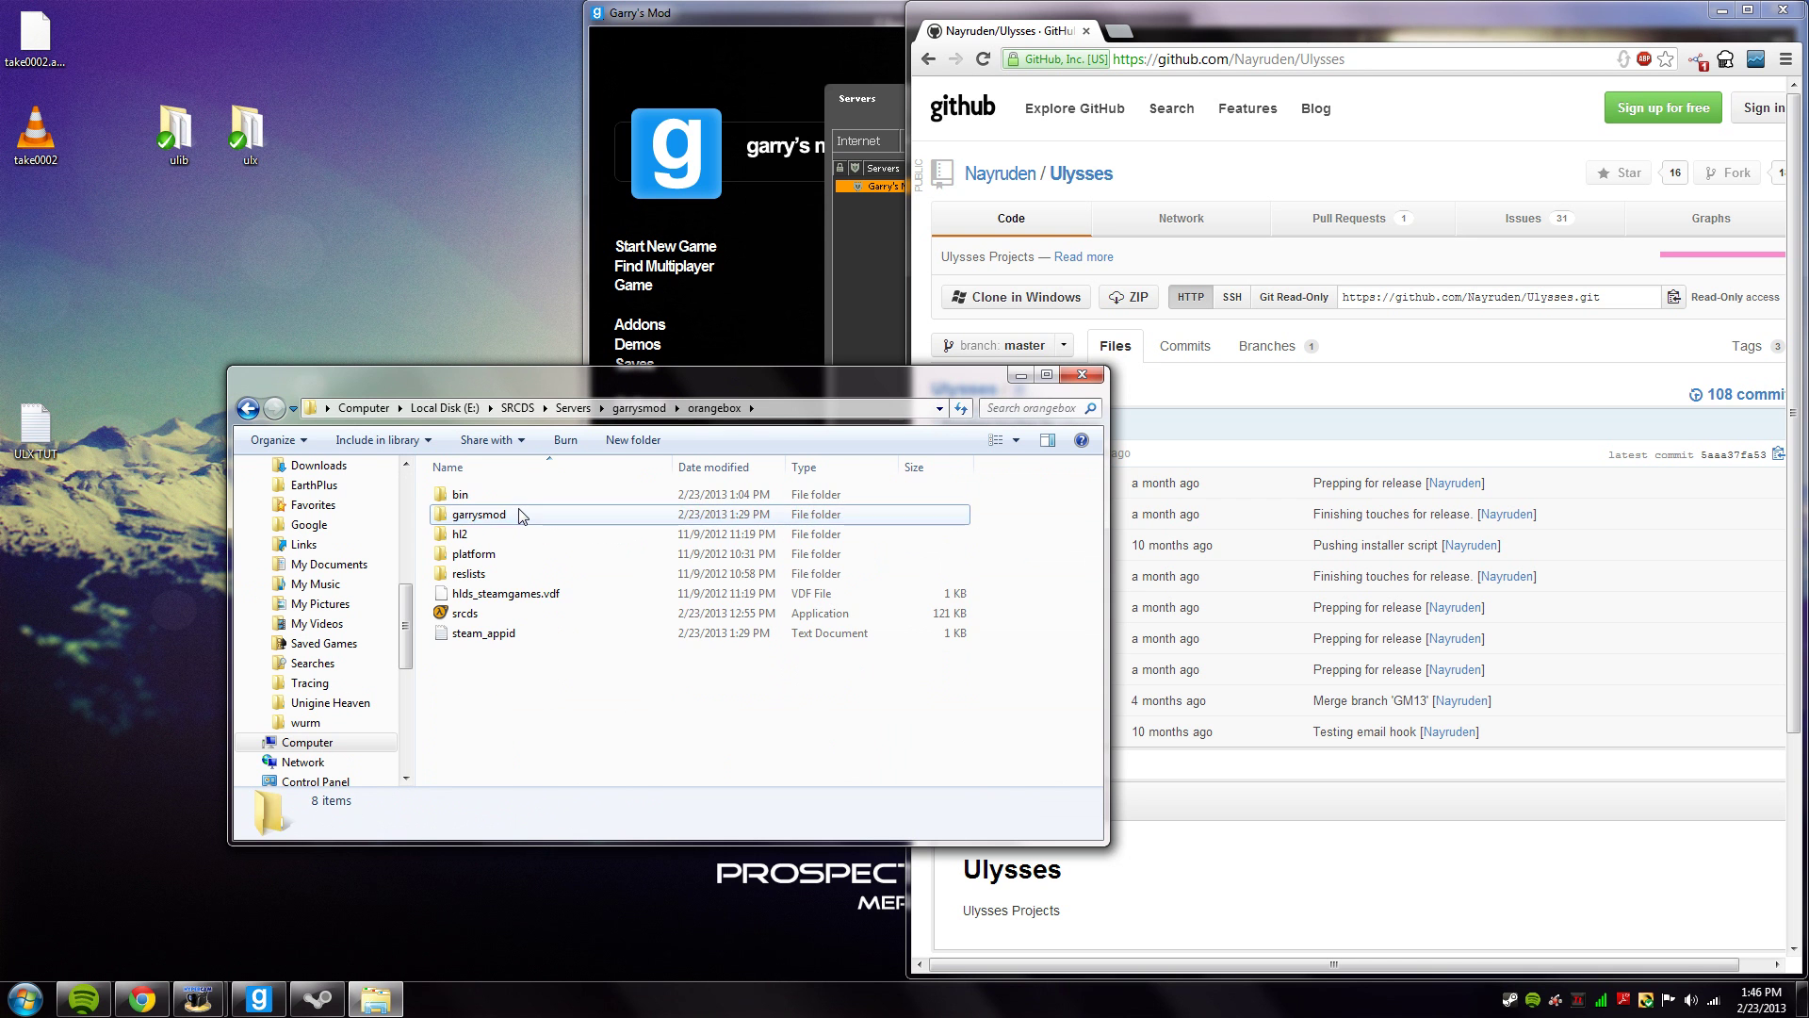
{"action": "double_click", "coordinate": [518, 514]}
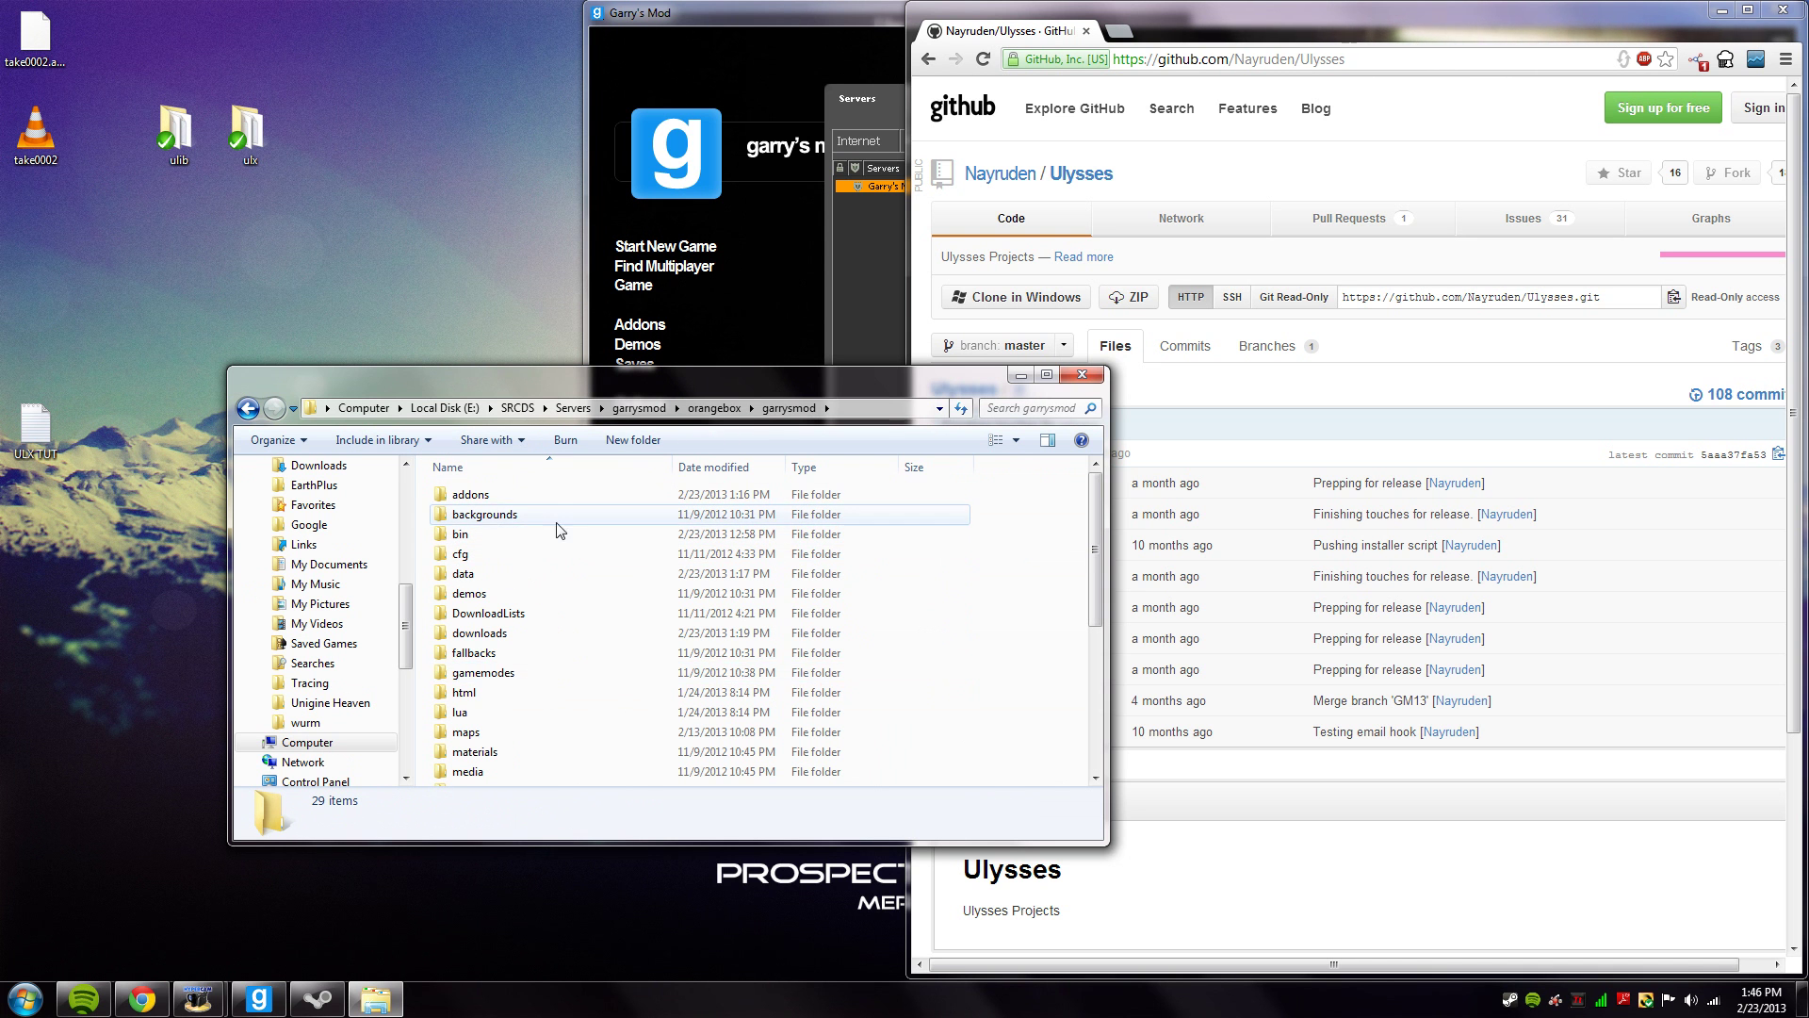
{"action": "left_click", "coordinate": [561, 580]}
{"action": "double_click", "coordinate": [562, 576]}
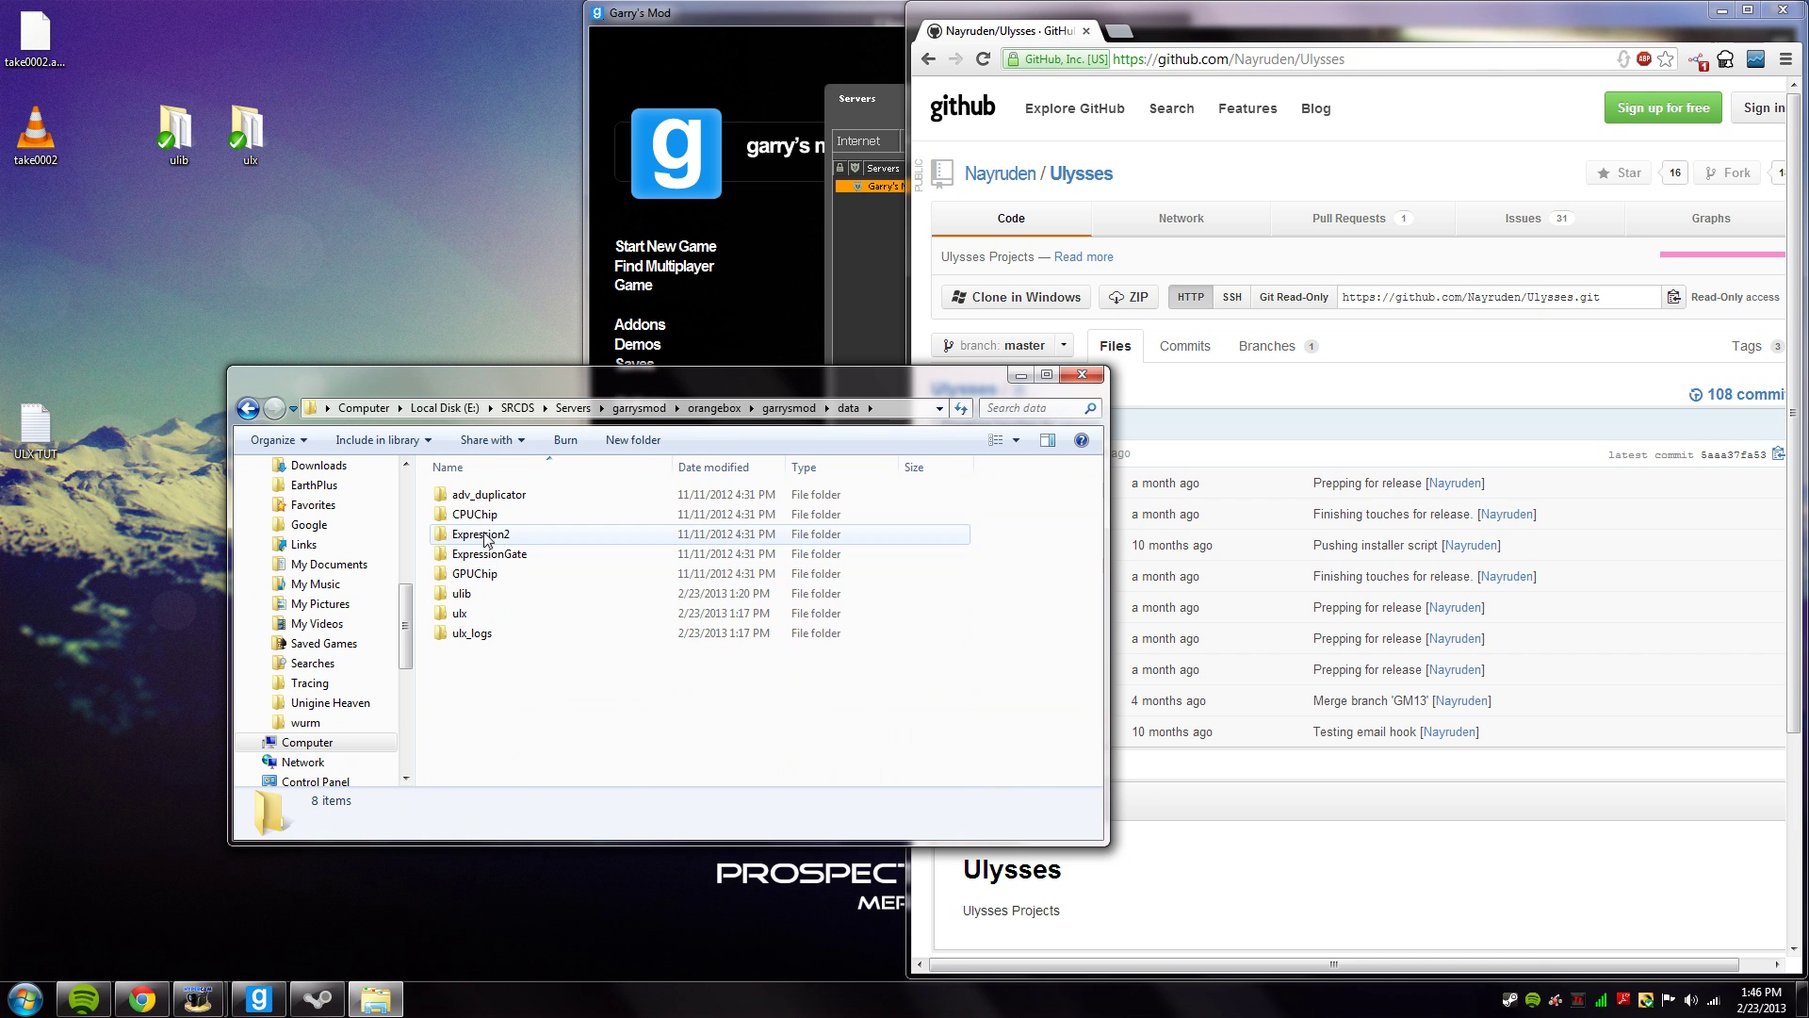
{"action": "left_click", "coordinate": [249, 408]}
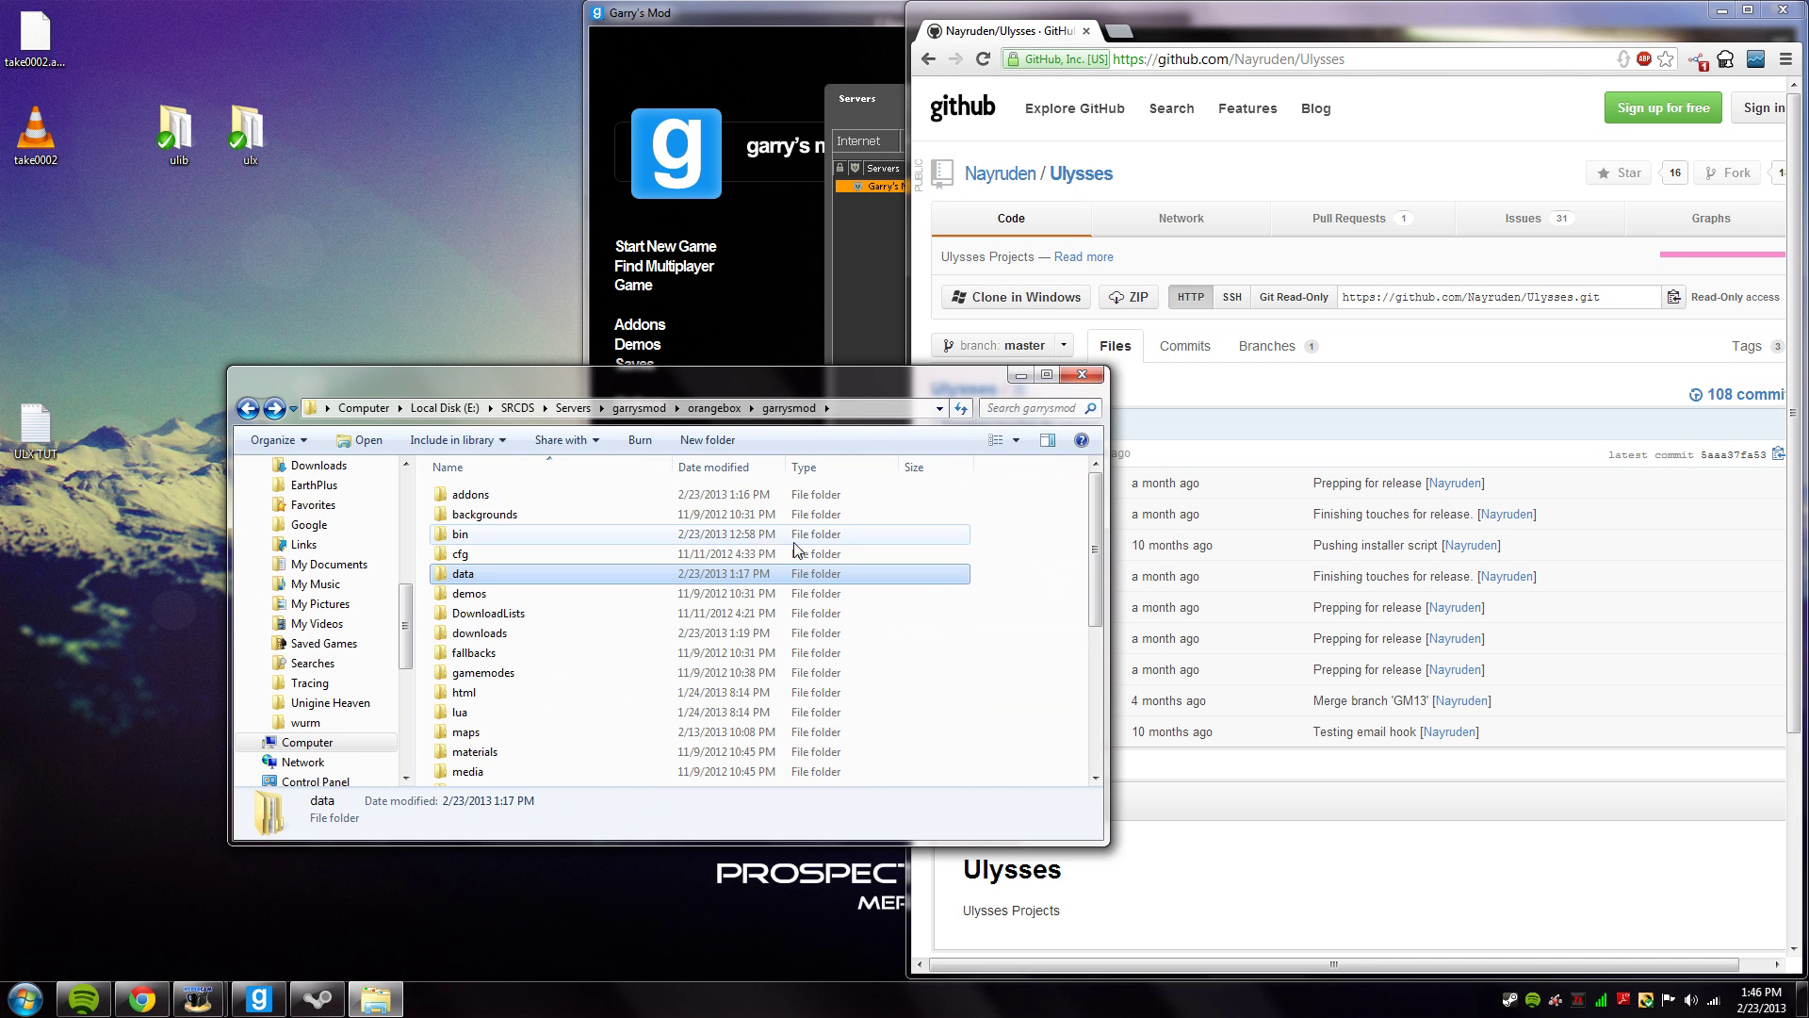
Open the server's addons folder and check it for the ulib and ulx folders that are also on the desktop.
{"action": "double_click", "coordinate": [782, 496]}
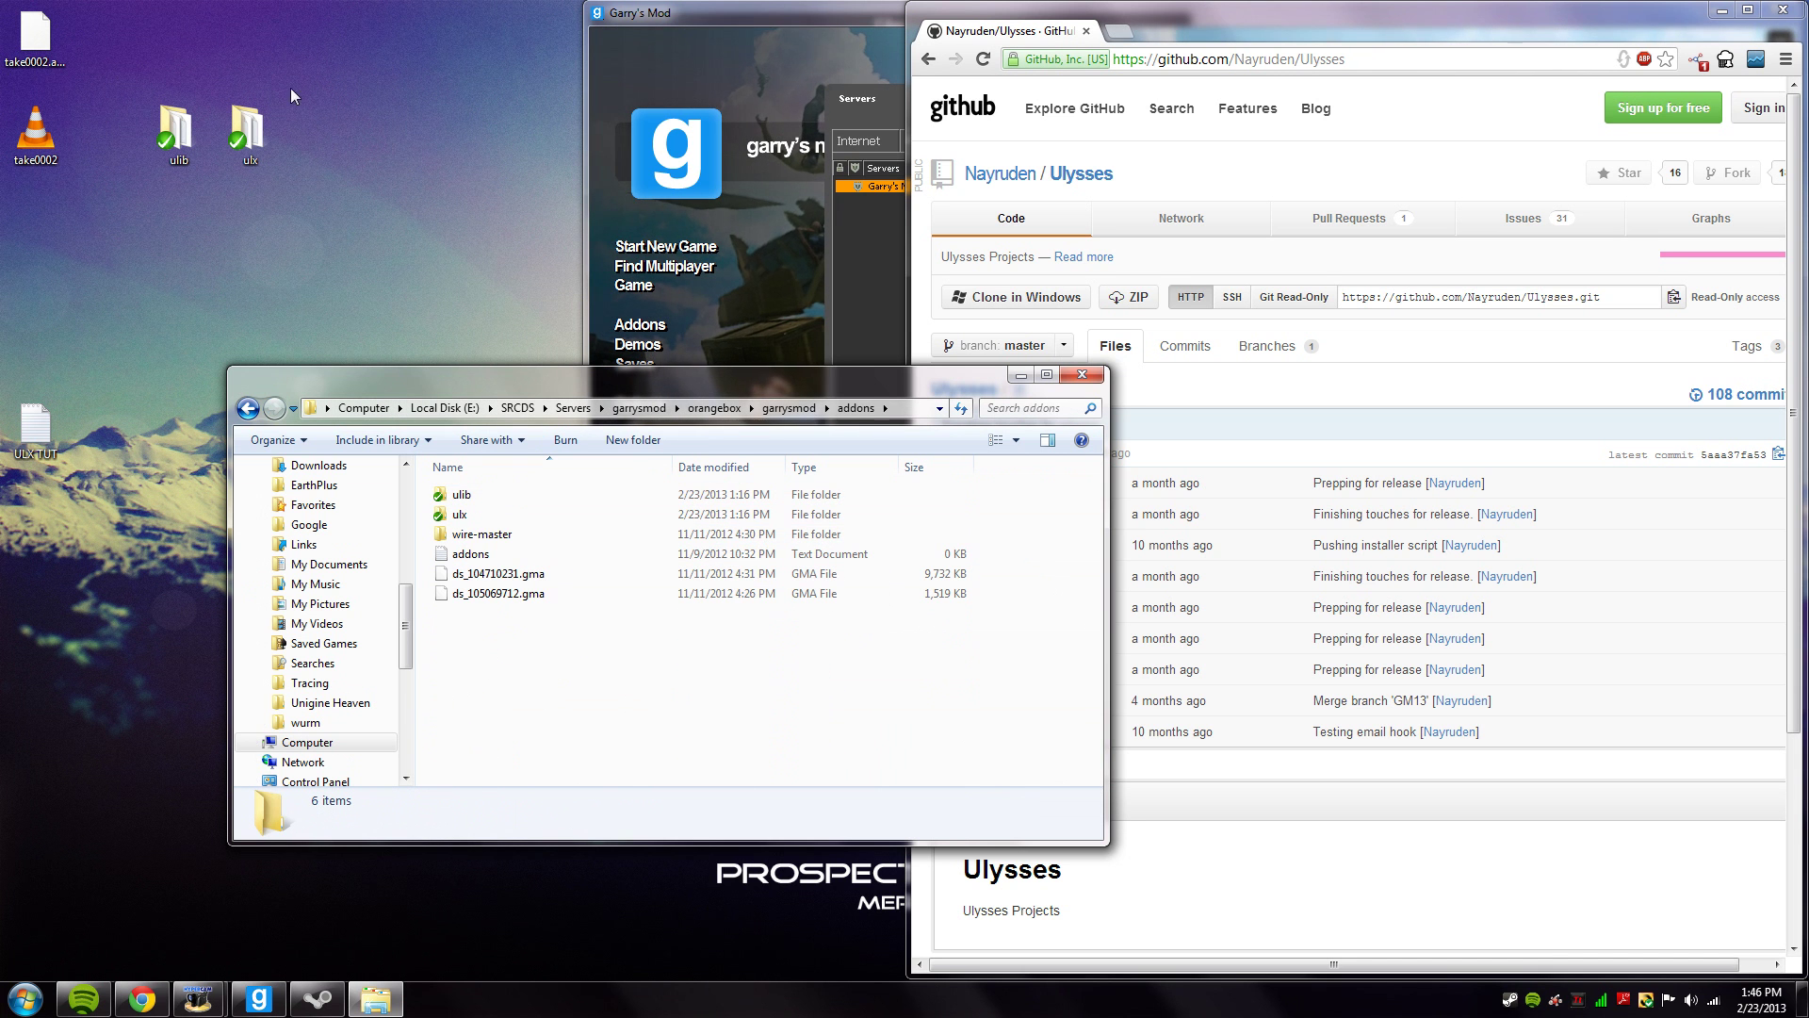
{"action": "left_click_drag", "start_coordinate": [312, 93], "coordinate": [162, 274]}
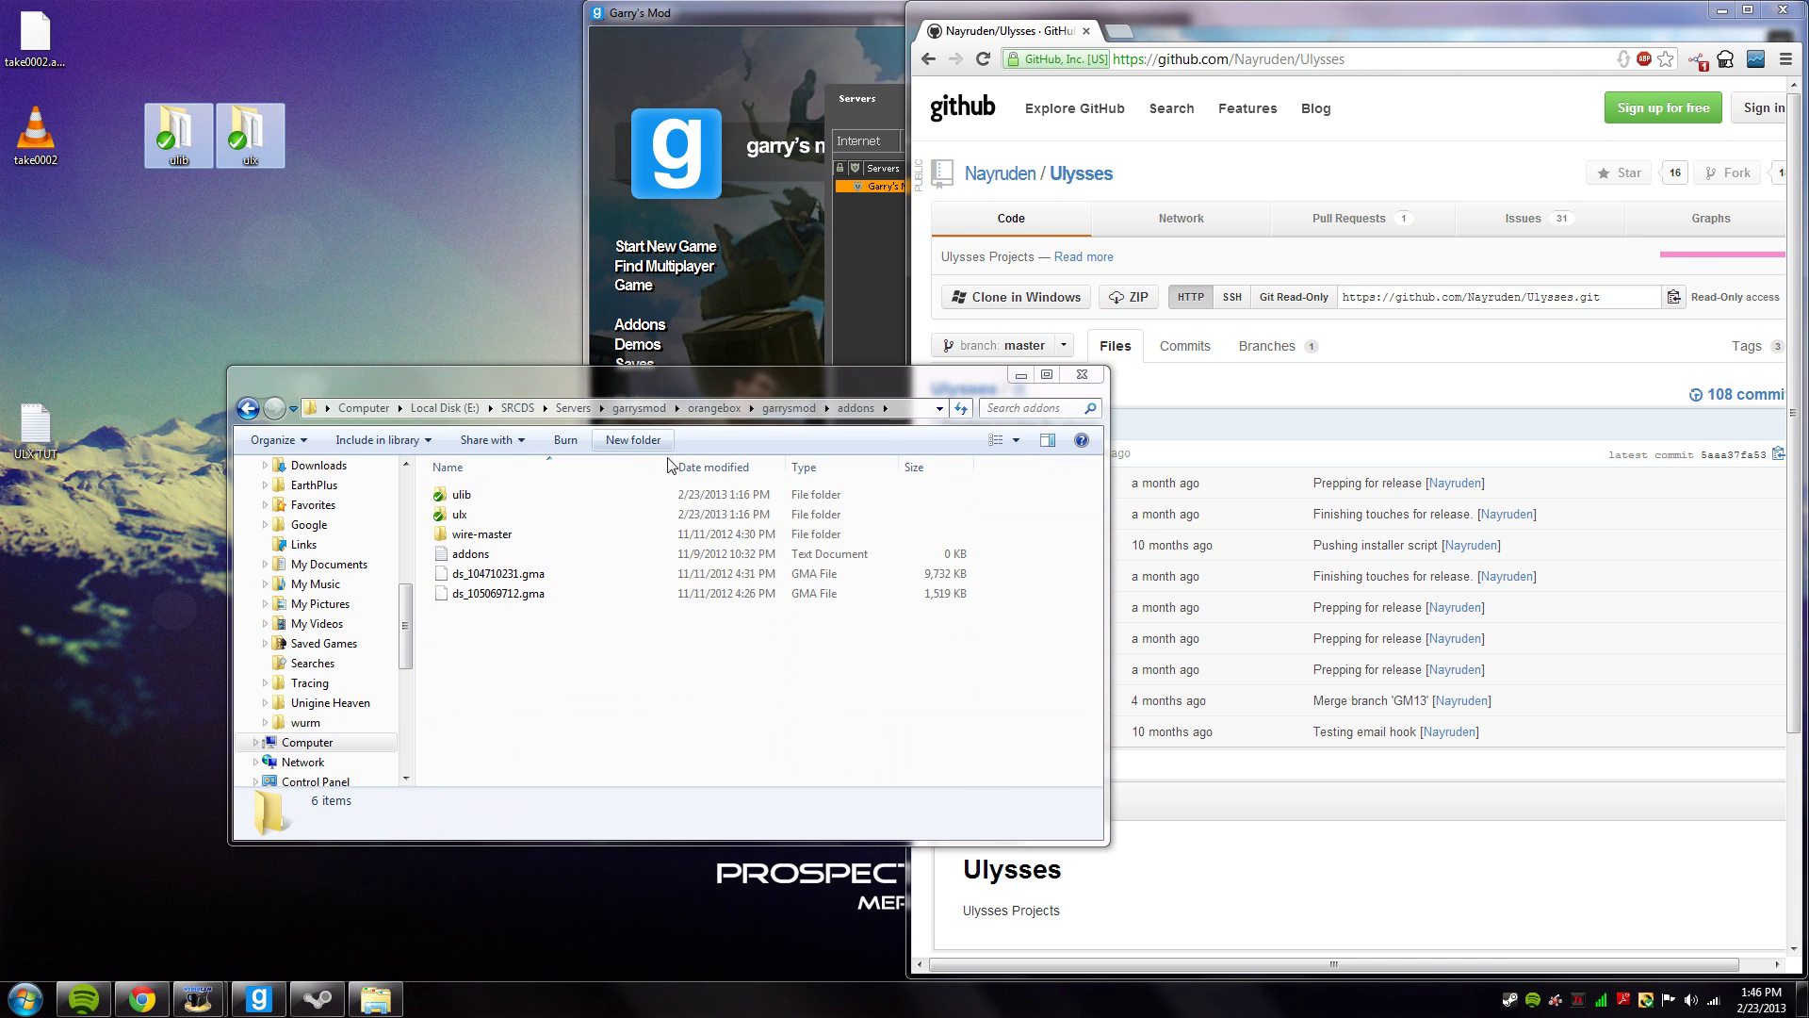
{"action": "left_click", "coordinate": [1053, 490]}
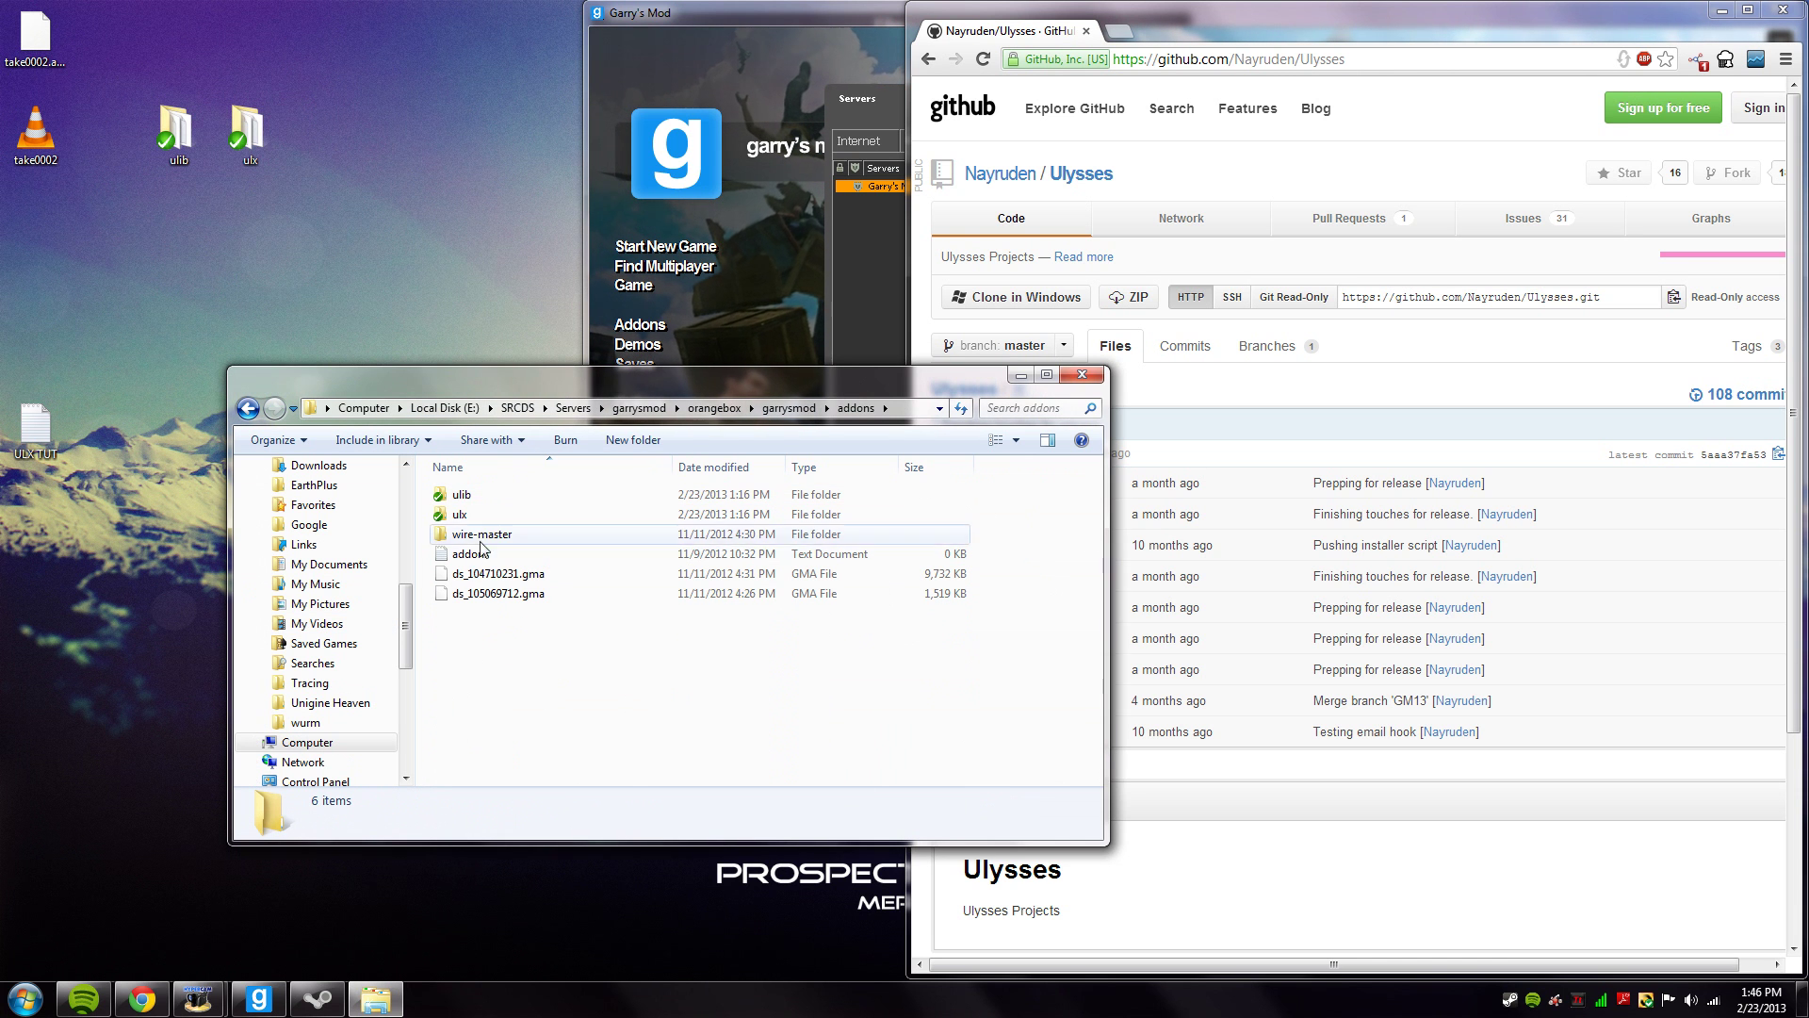
{"action": "left_click_drag", "start_coordinate": [1011, 485], "coordinate": [755, 537]}
{"action": "left_click", "coordinate": [751, 654]}
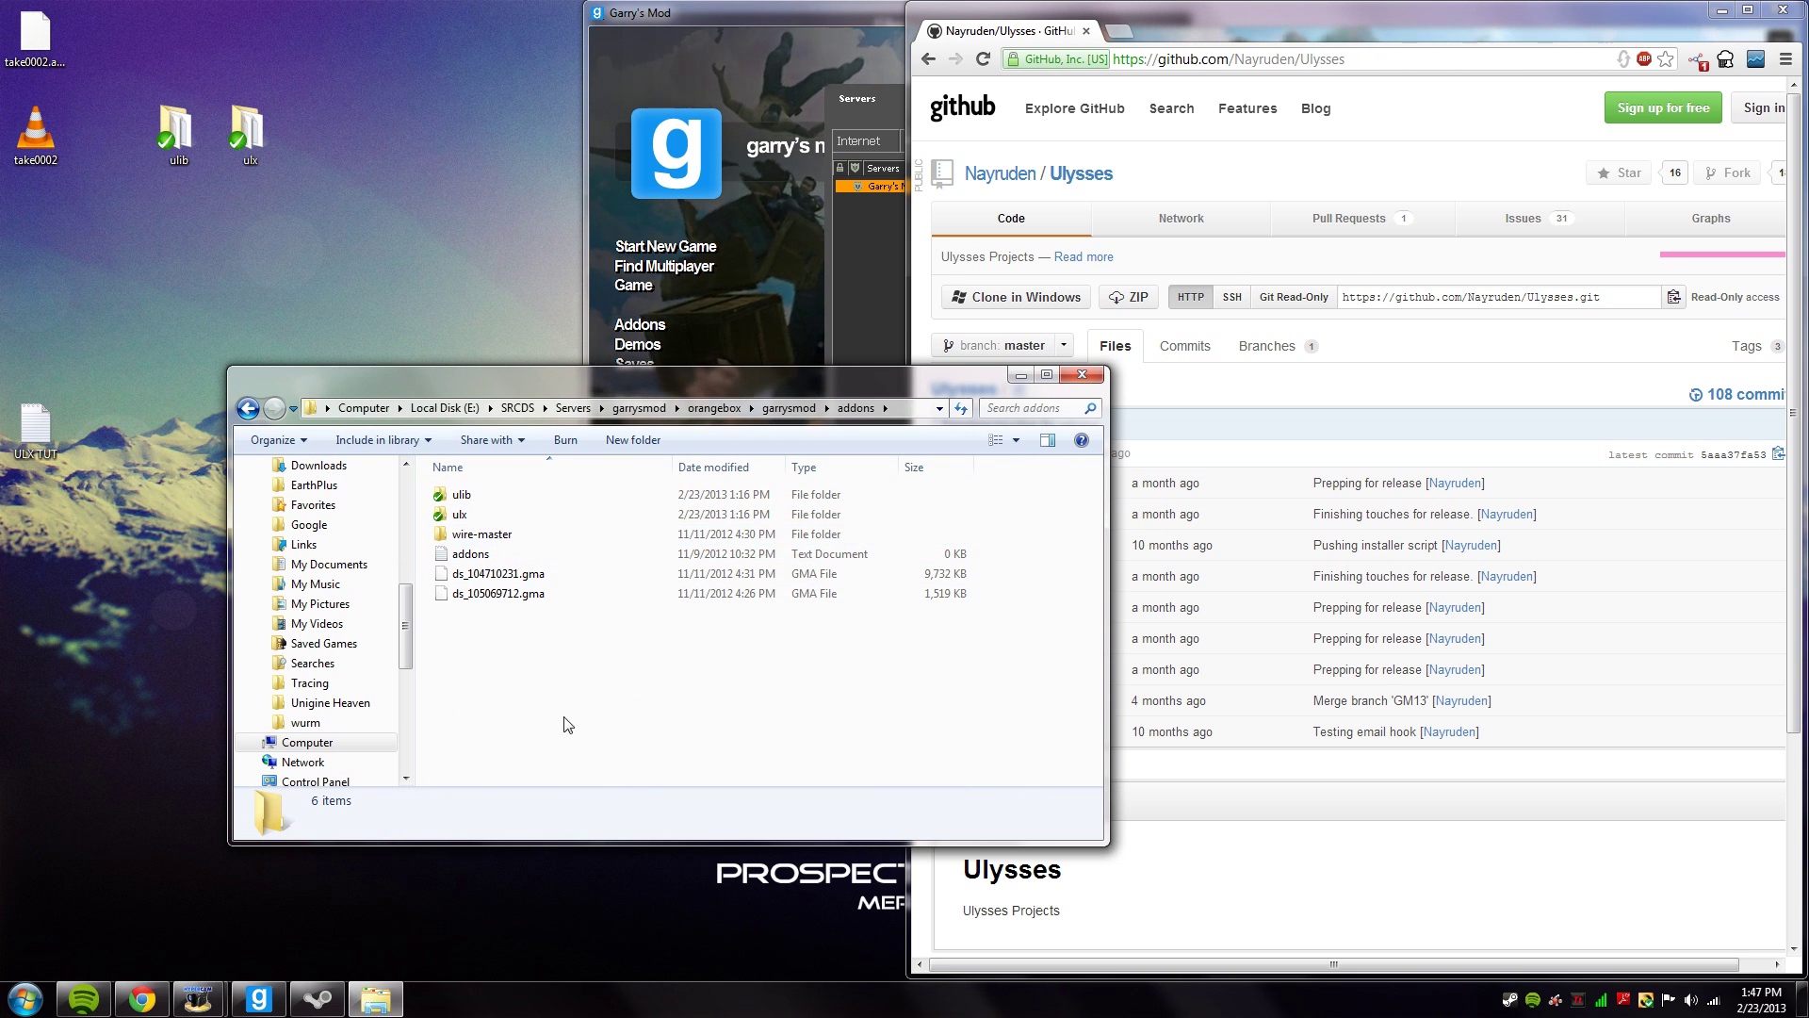
{"action": "left_click_drag", "start_coordinate": [1020, 489], "coordinate": [492, 524]}
{"action": "left_click", "coordinate": [792, 782]}
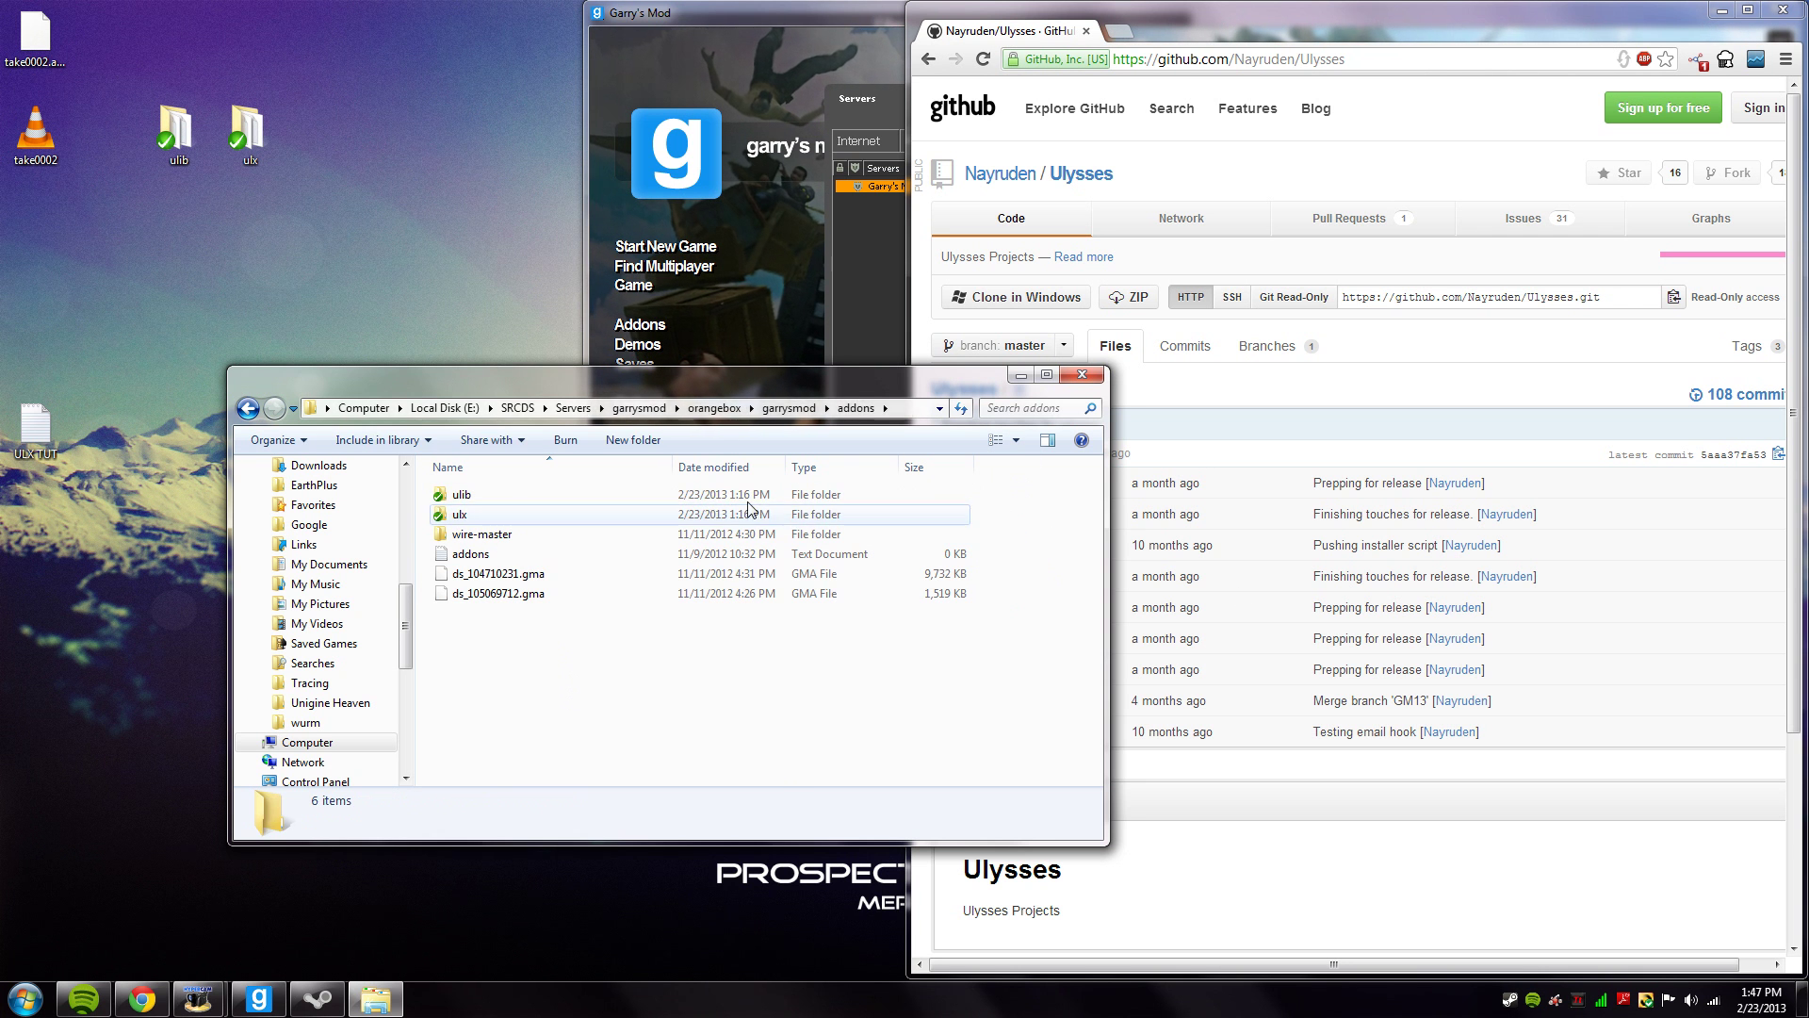
Return to the SRCDS folder, start the server with GMOD13LAUNCHER, and move its command window clear of the file list.
{"action": "left_click", "coordinate": [517, 409]}
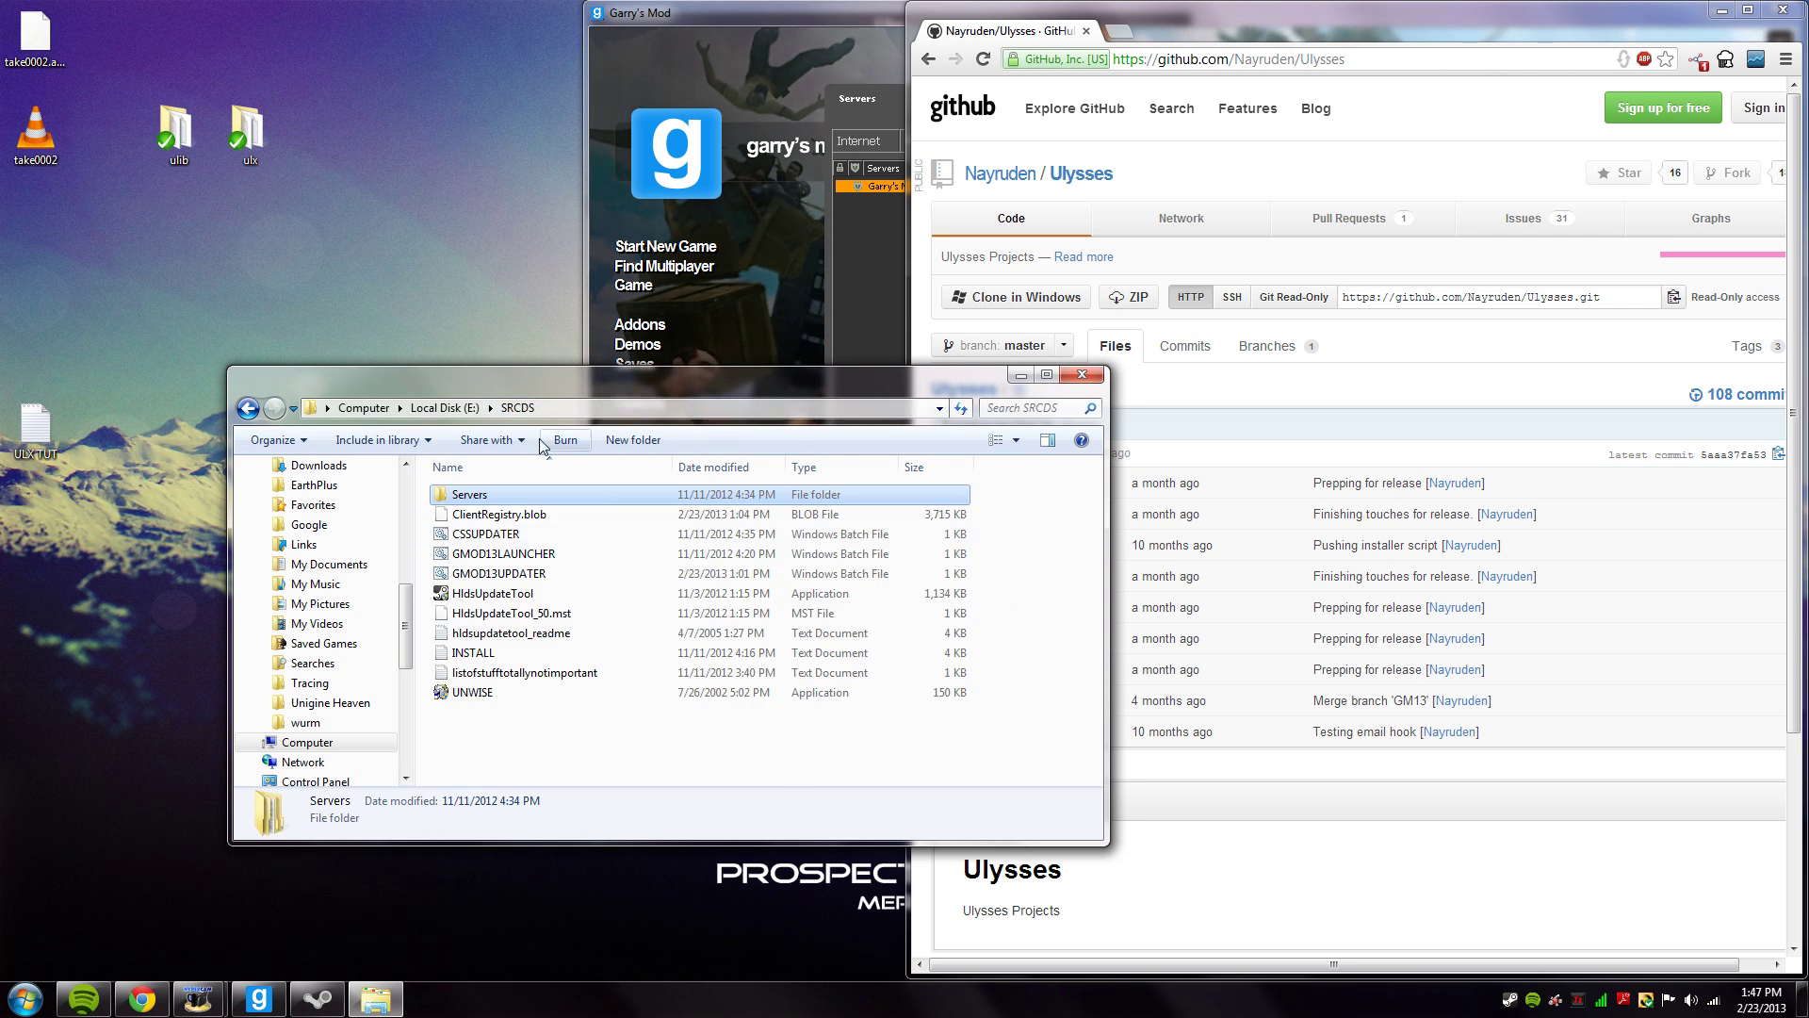
{"action": "double_click", "coordinate": [607, 554]}
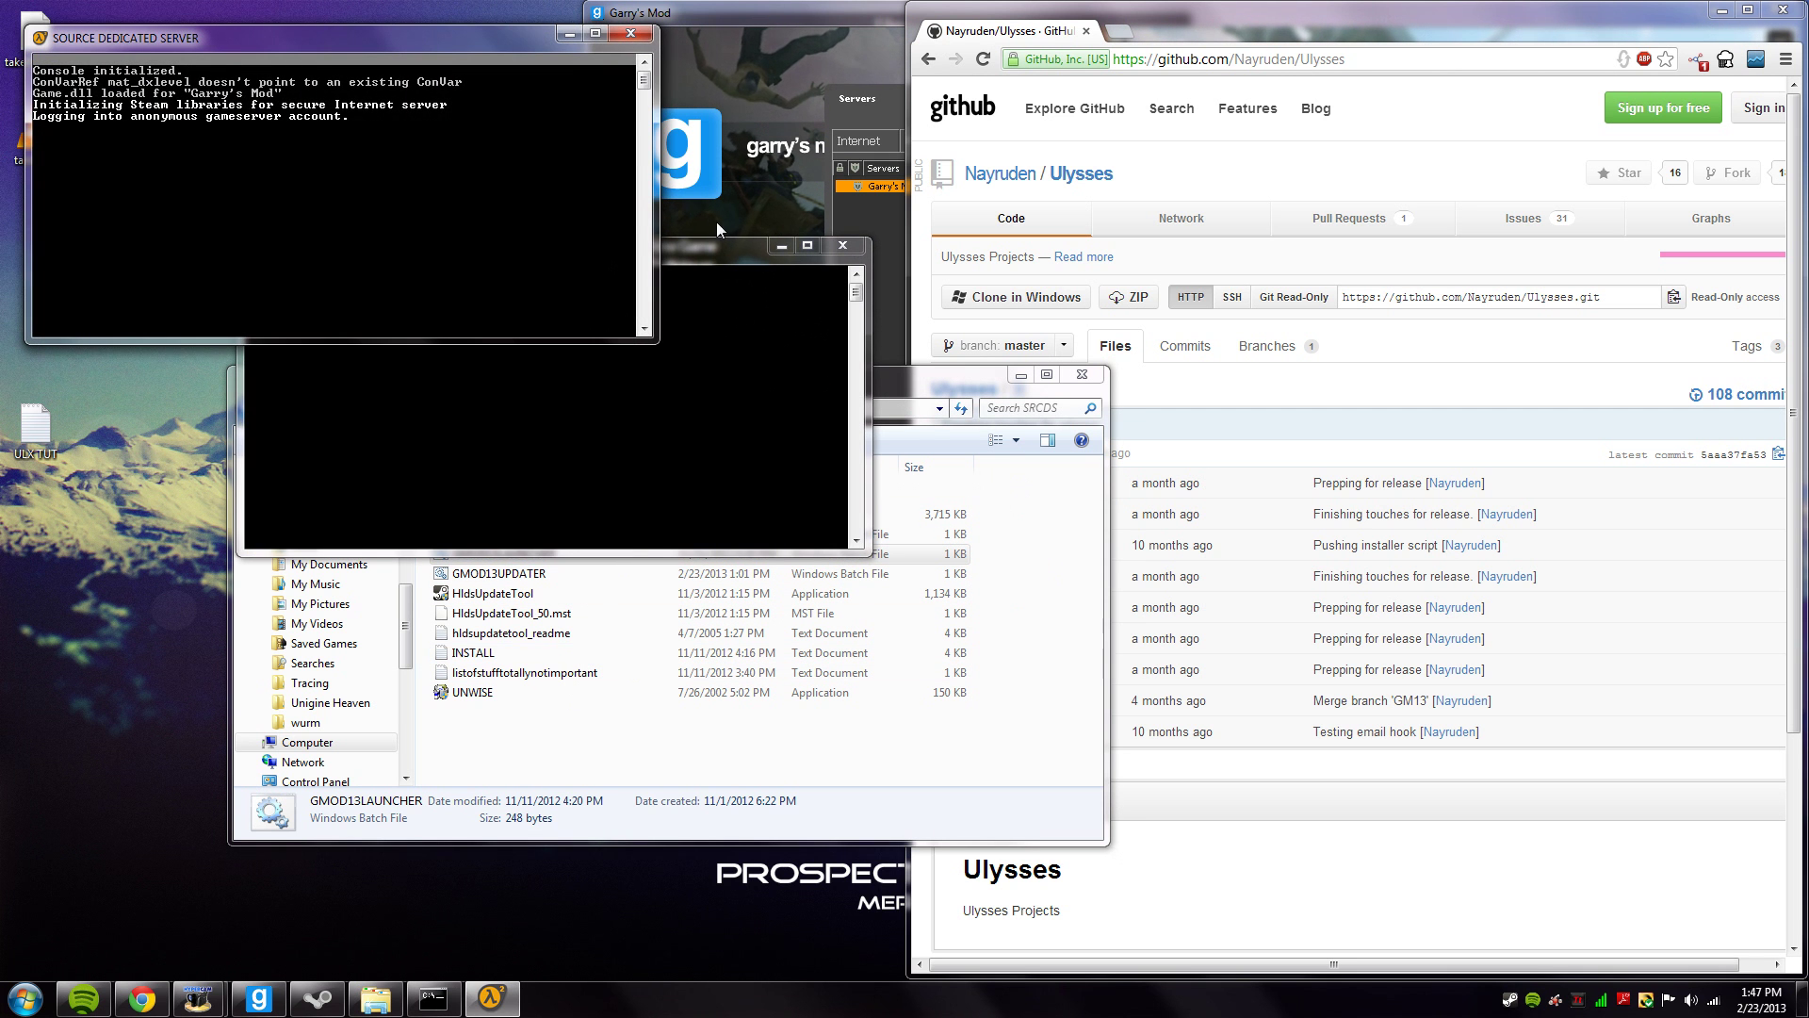
{"action": "left_click_drag", "start_coordinate": [715, 253], "coordinate": [505, 105]}
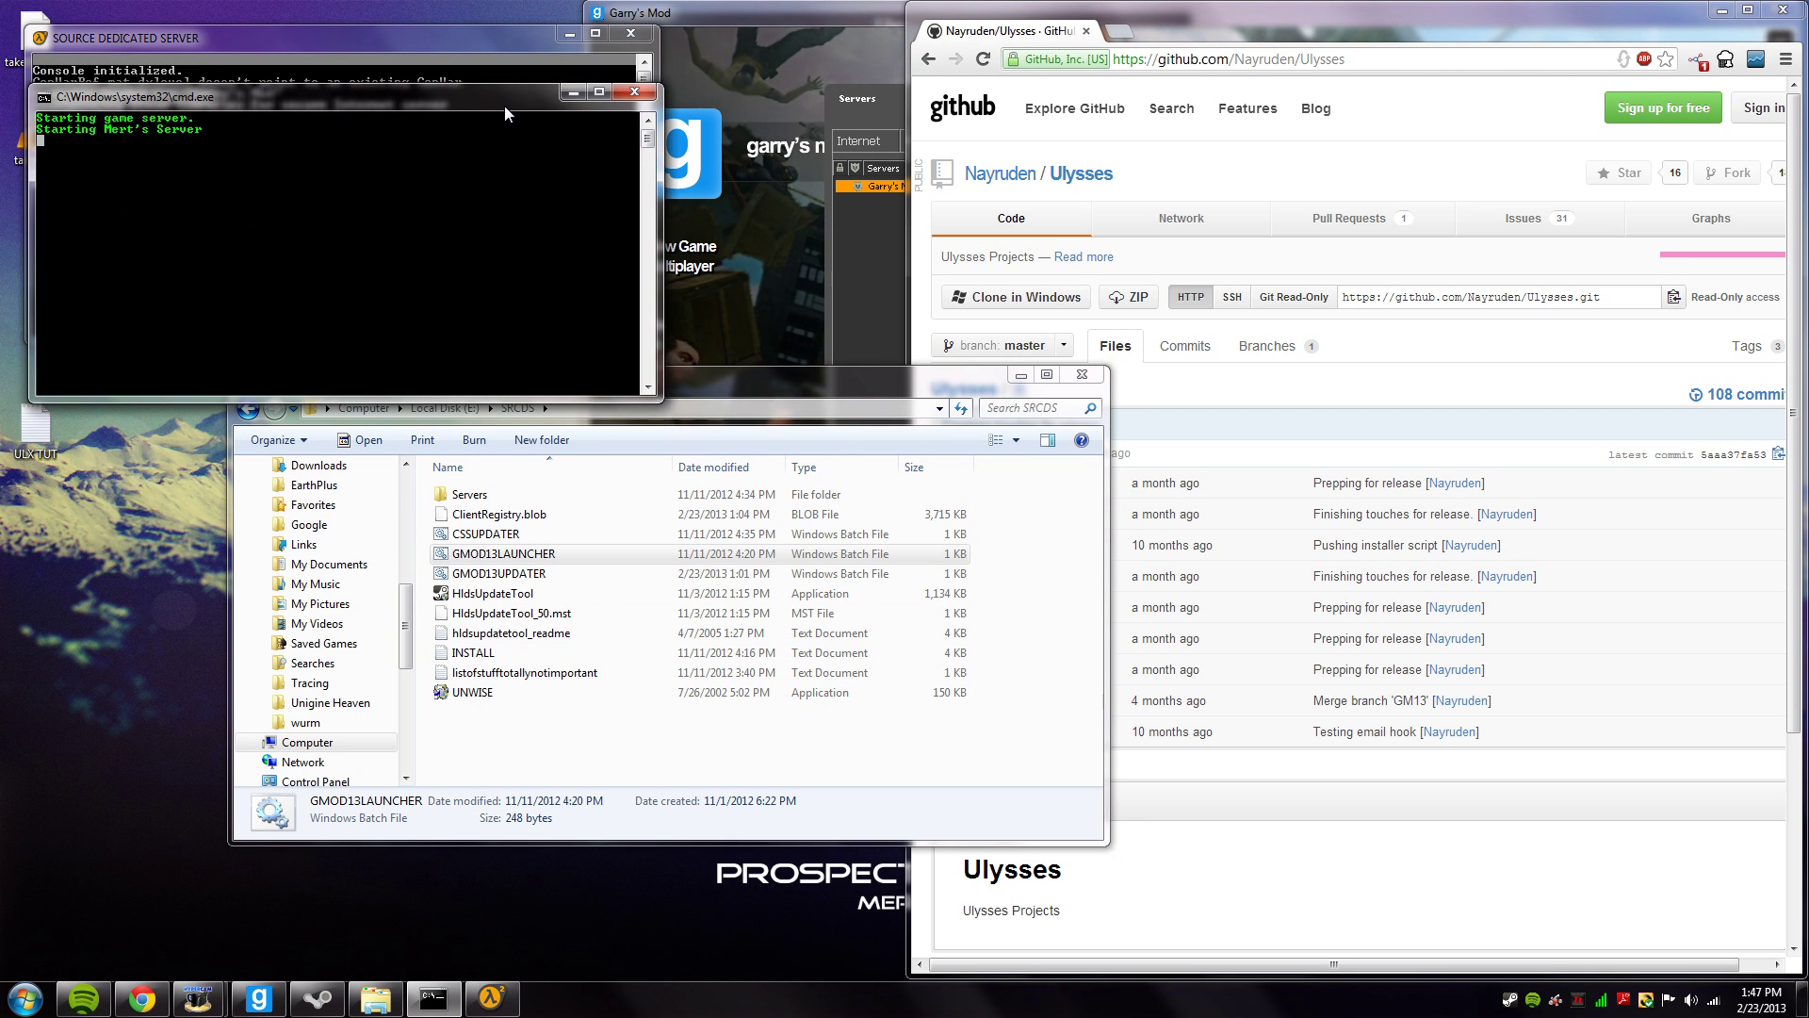
Go through Servers, garrysmod, orangebox and garrysmod to the data folder and look over its contents.
{"action": "double_click", "coordinate": [567, 497]}
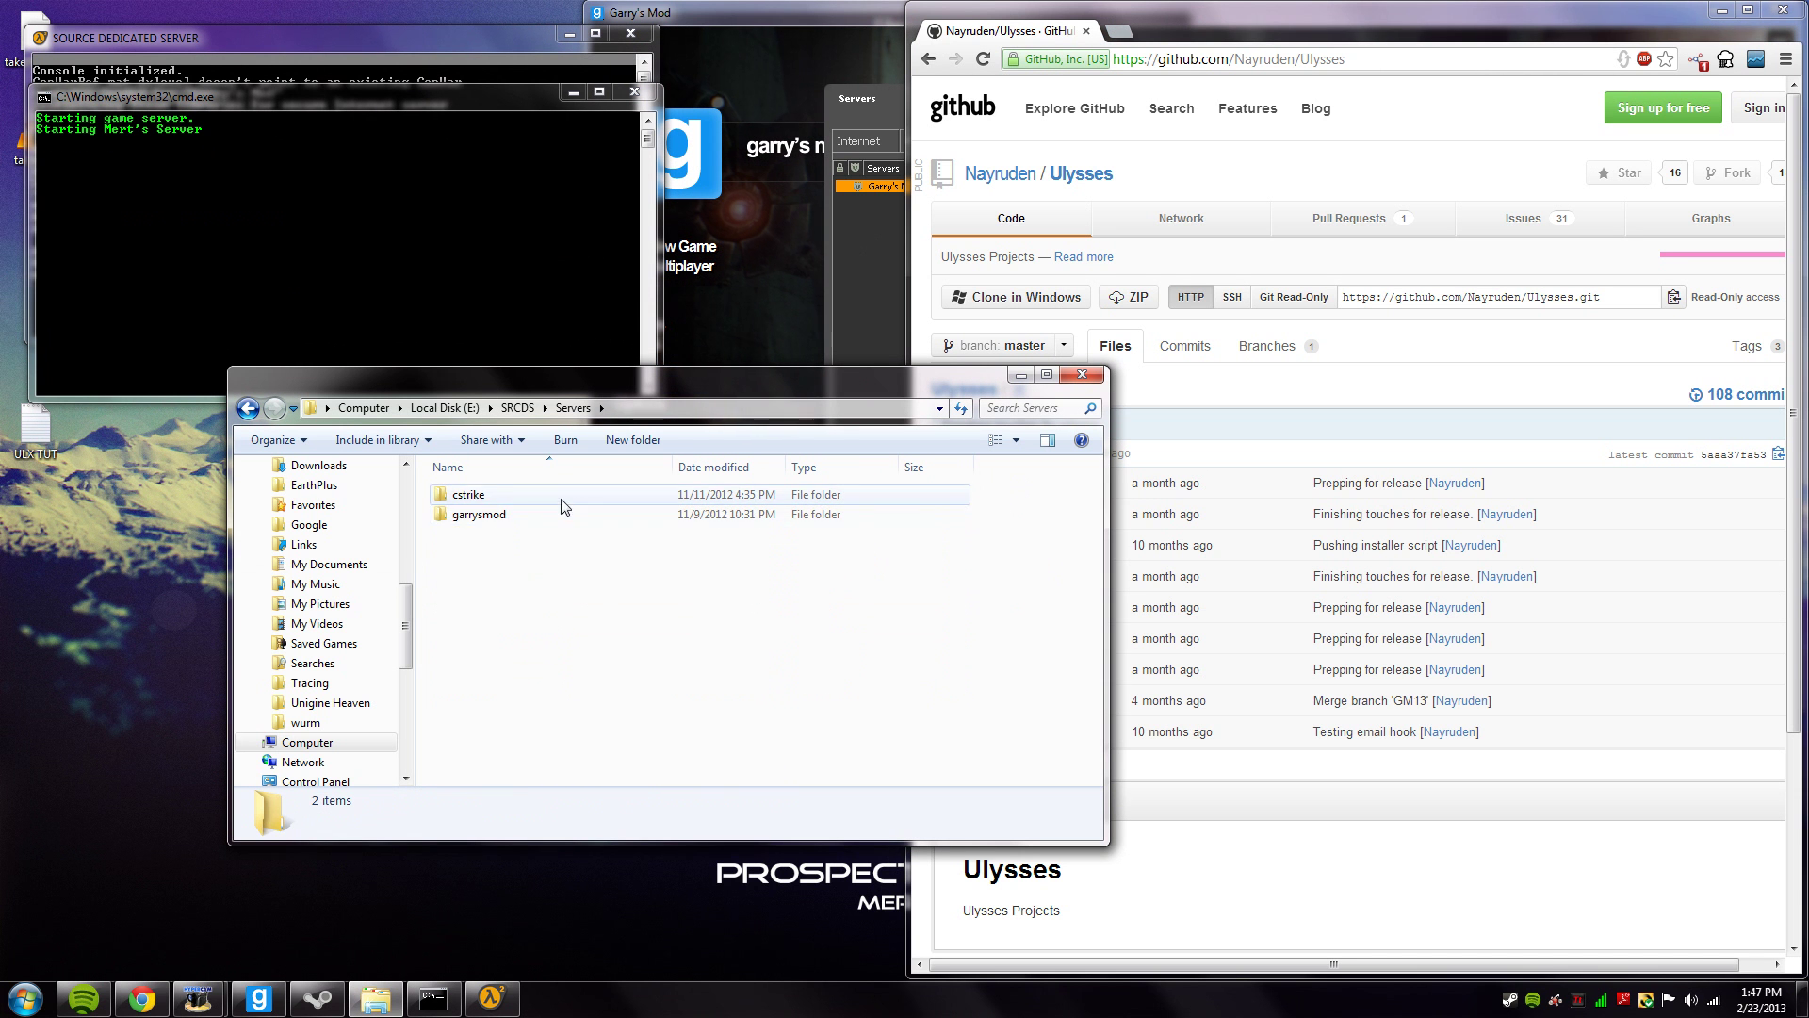
{"action": "double_click", "coordinate": [565, 514]}
{"action": "double_click", "coordinate": [568, 516]}
{"action": "double_click", "coordinate": [566, 517]}
{"action": "double_click", "coordinate": [566, 573]}
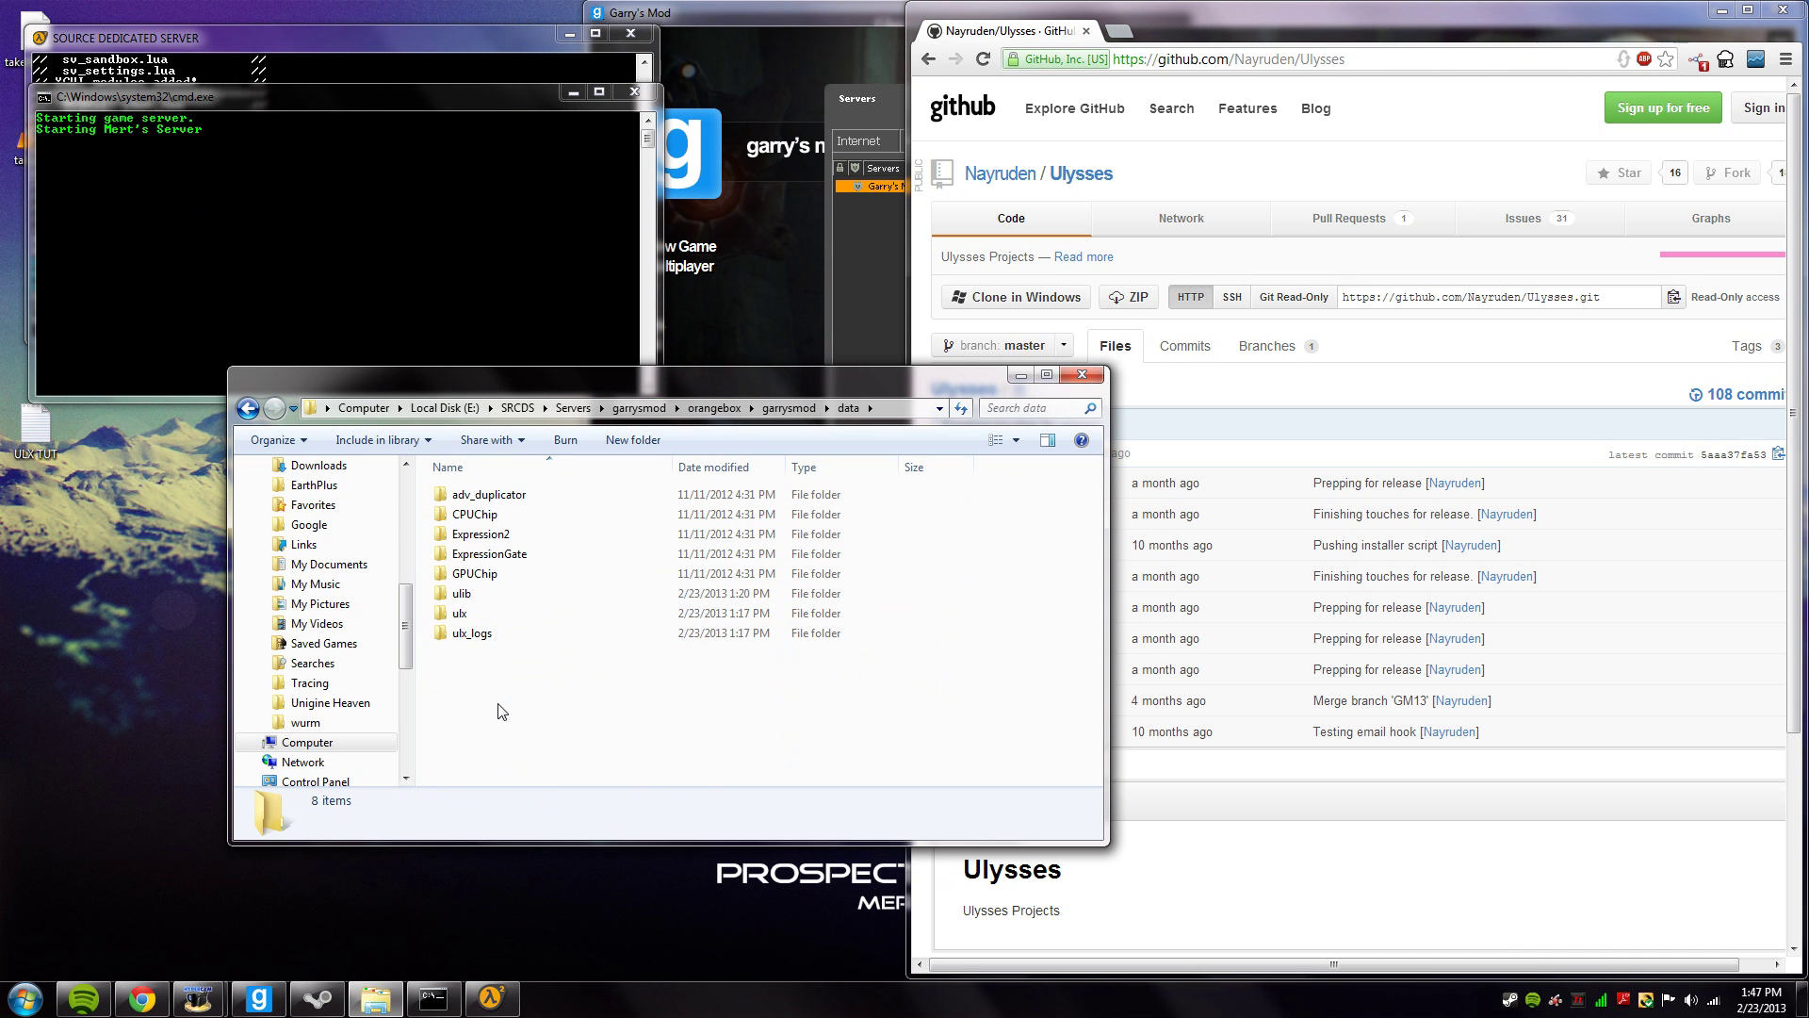
{"action": "left_click_drag", "start_coordinate": [498, 703], "coordinate": [517, 669]}
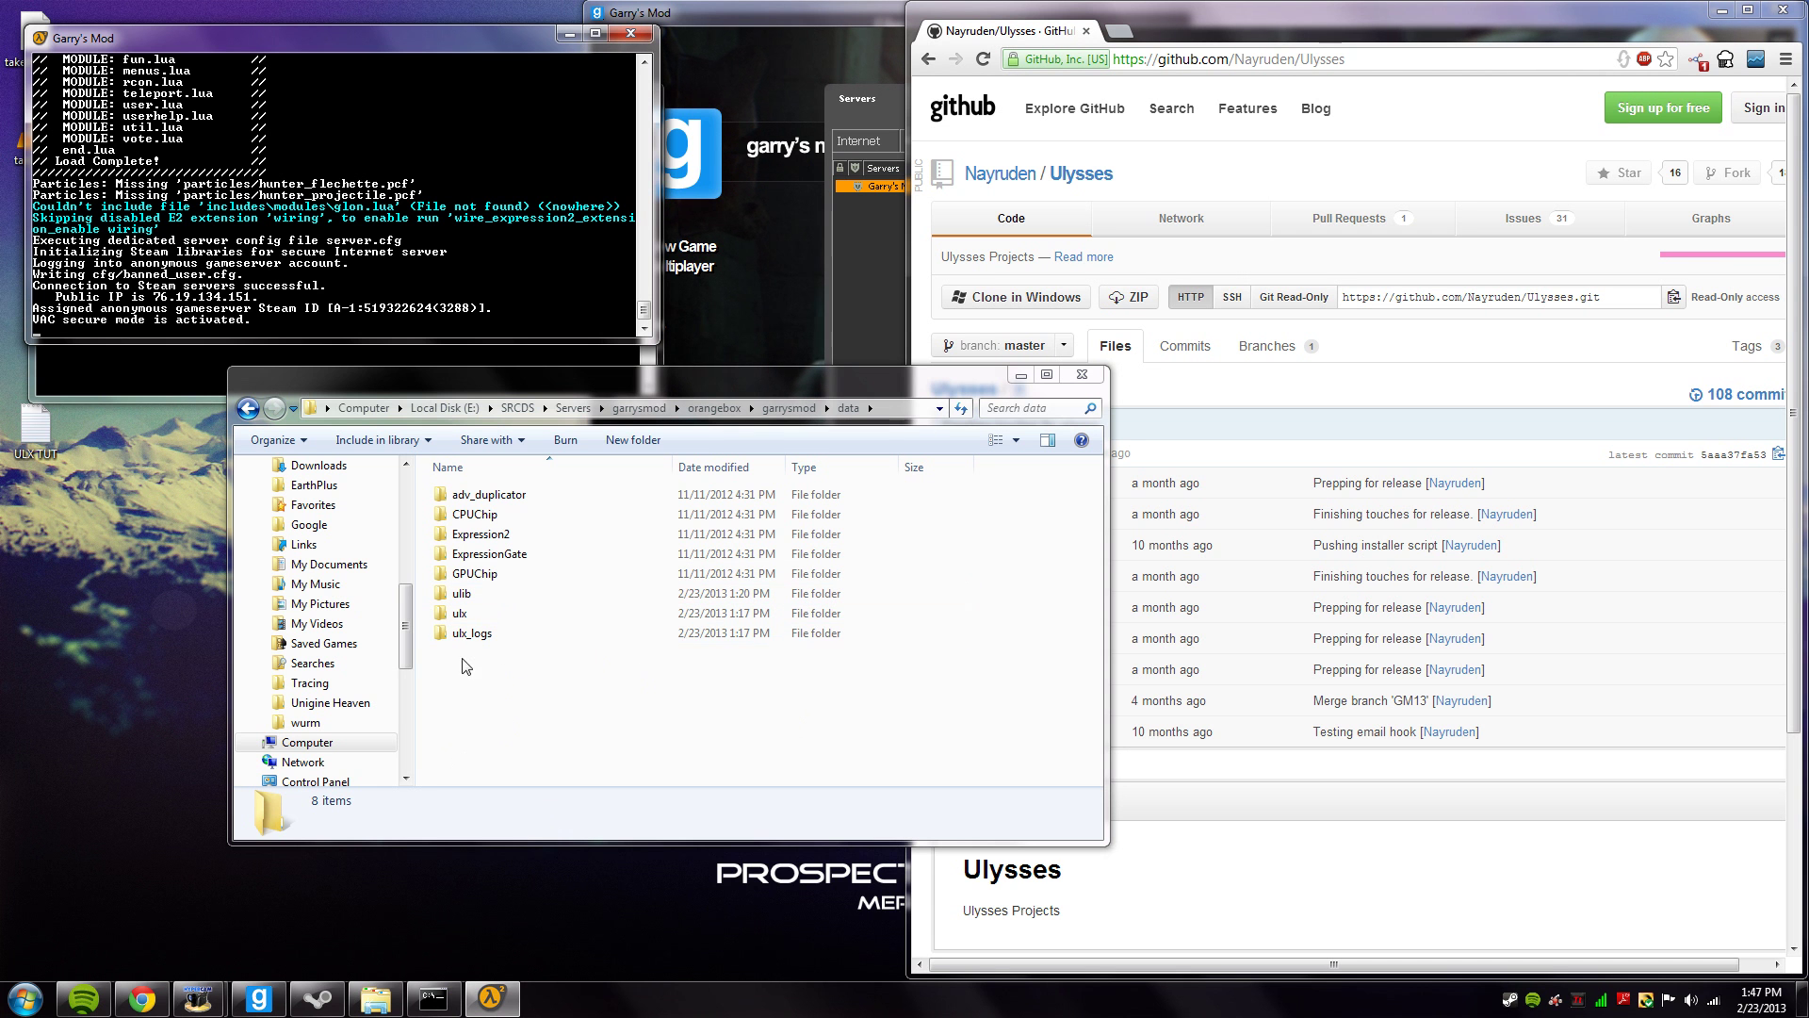
Open the ulib data folder and examine its bans, groups, misc_registered and users text files in the list.
{"action": "double_click", "coordinate": [532, 595]}
{"action": "left_click_drag", "start_coordinate": [475, 607], "coordinate": [576, 702]}
{"action": "left_click", "coordinate": [474, 515]}
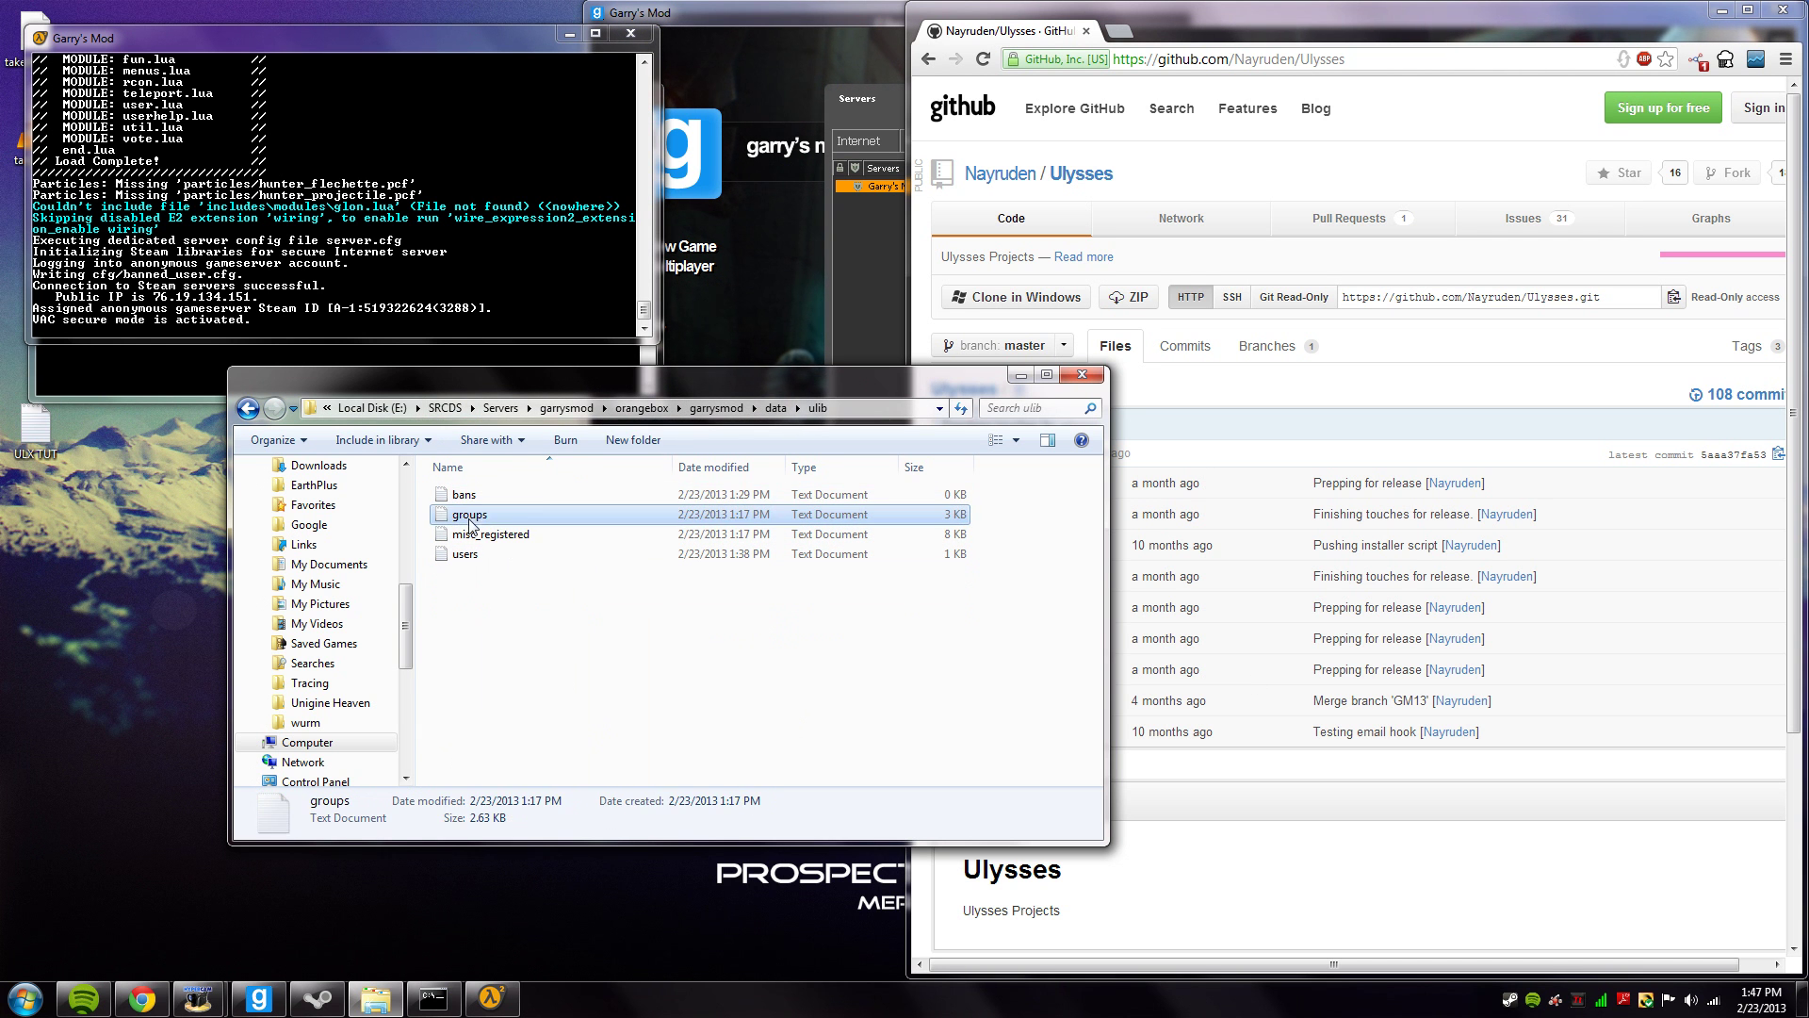
{"action": "left_click", "coordinate": [512, 540]}
{"action": "left_click", "coordinate": [496, 572]}
{"action": "left_click", "coordinate": [503, 558]}
{"action": "left_click", "coordinate": [887, 613]}
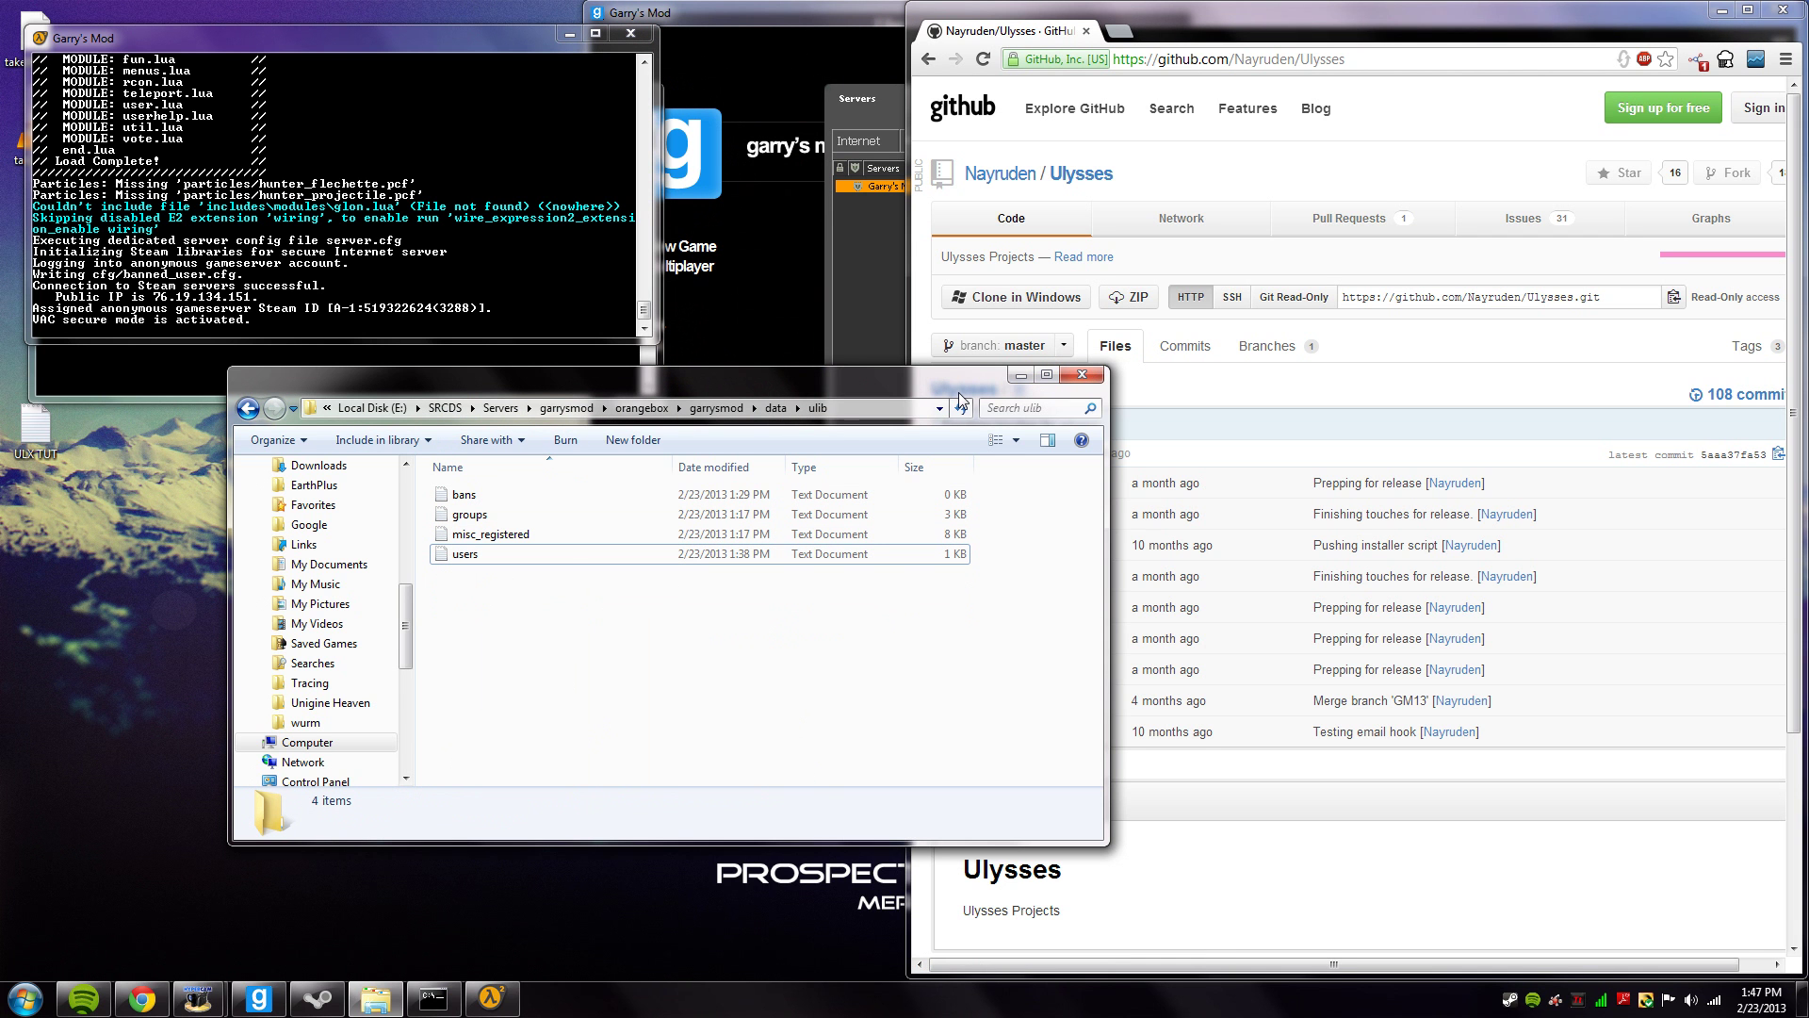
{"action": "left_click_drag", "start_coordinate": [489, 673], "coordinate": [575, 560]}
{"action": "left_click", "coordinate": [916, 668]}
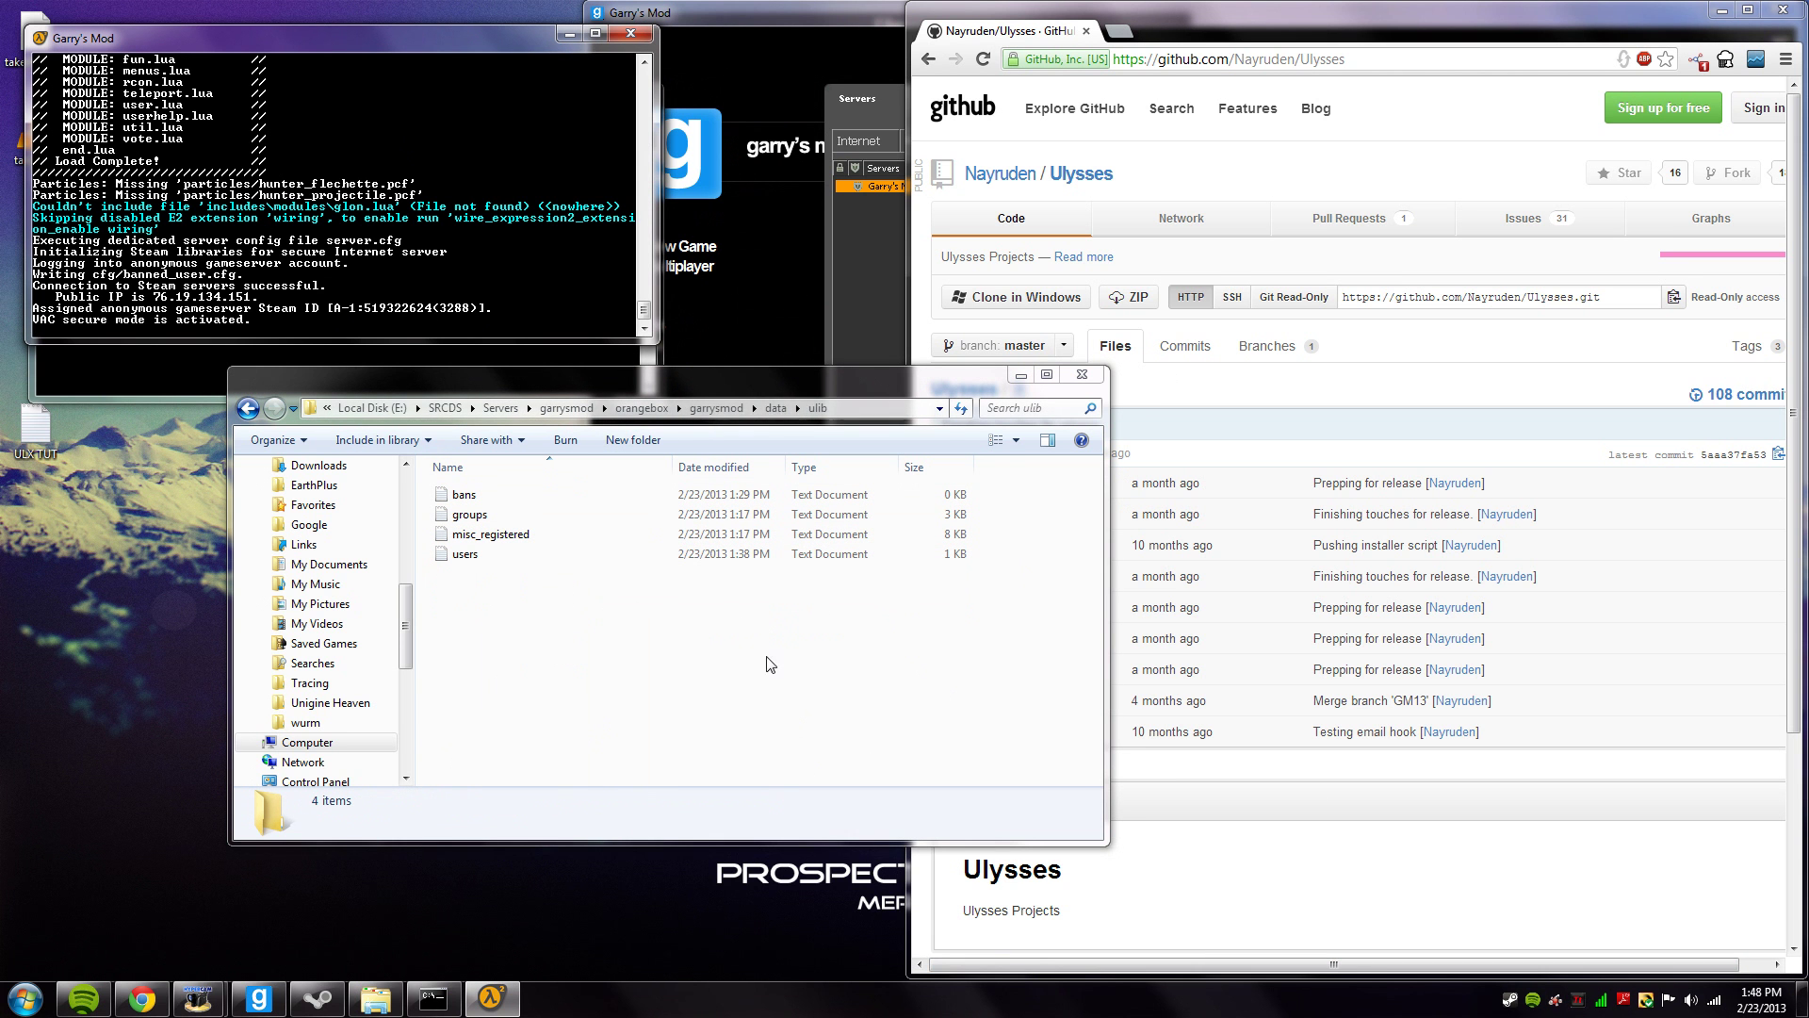
Minimize Explorer, switch to Garry's Mod, refresh the LAN server list, join the Garry's Mod sandbox server and close the ULX MOTD.
{"action": "left_click", "coordinate": [1019, 375]}
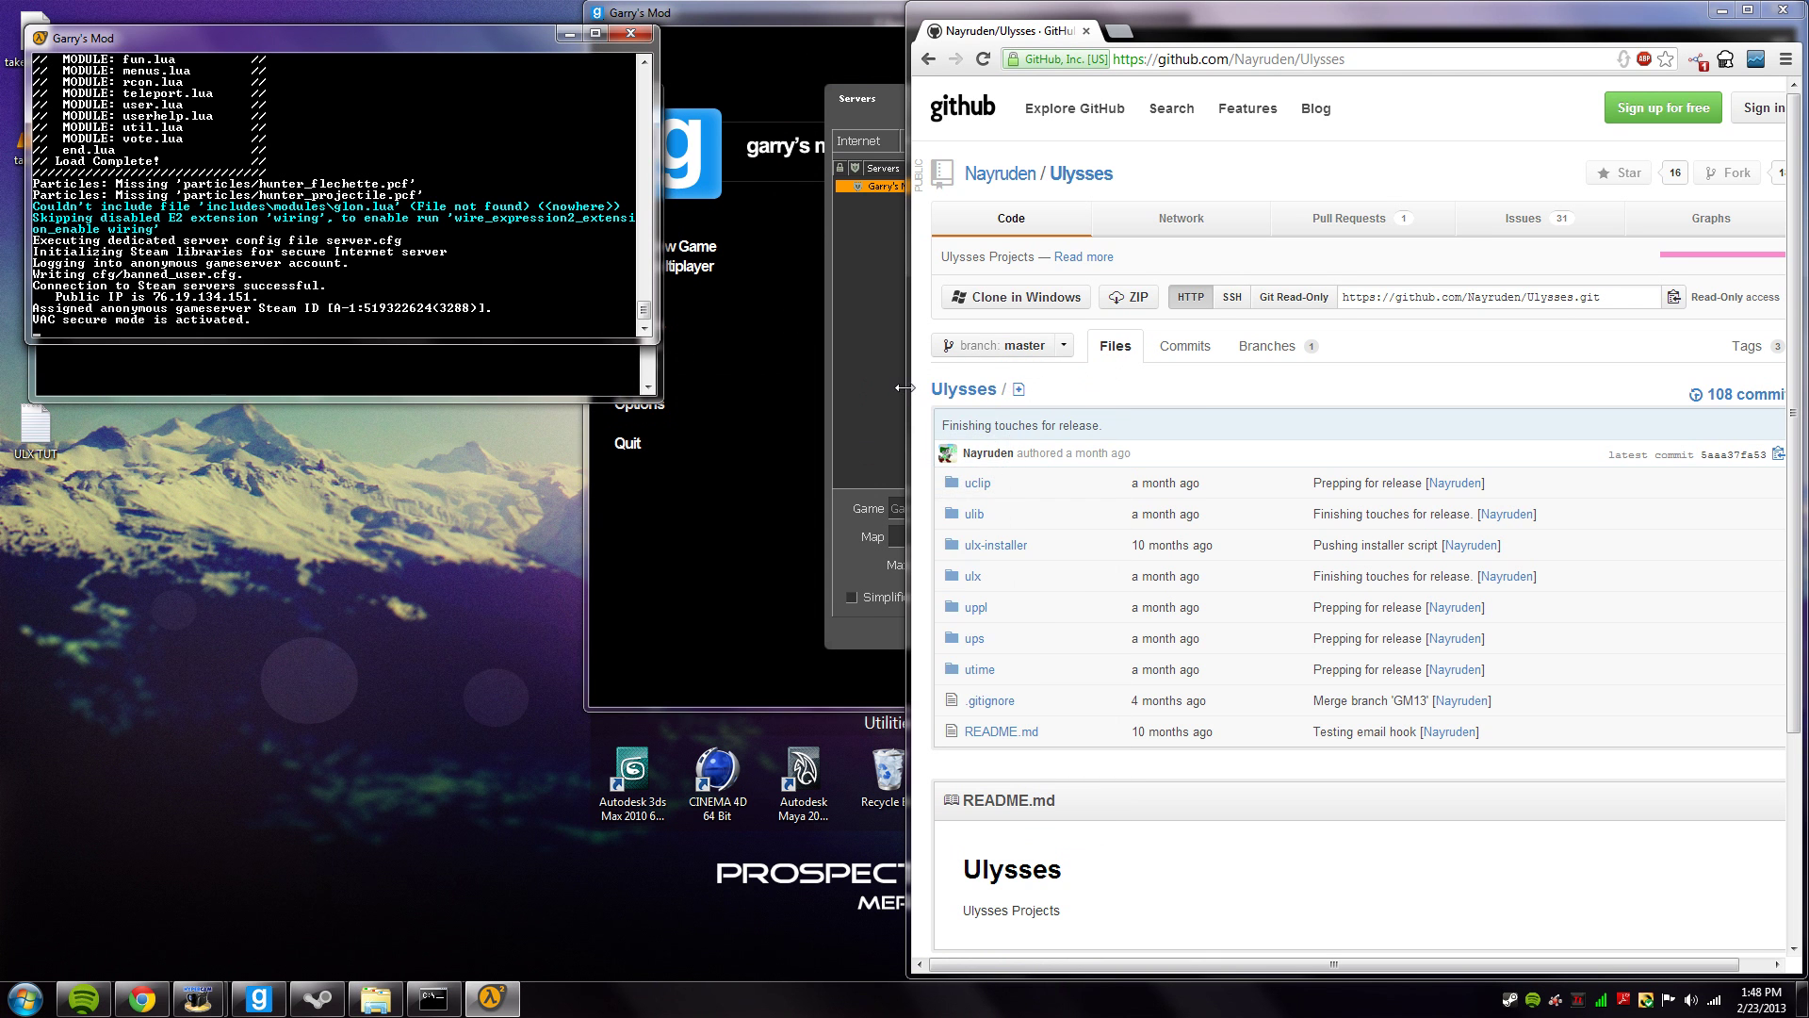
{"action": "left_click", "coordinate": [896, 387]}
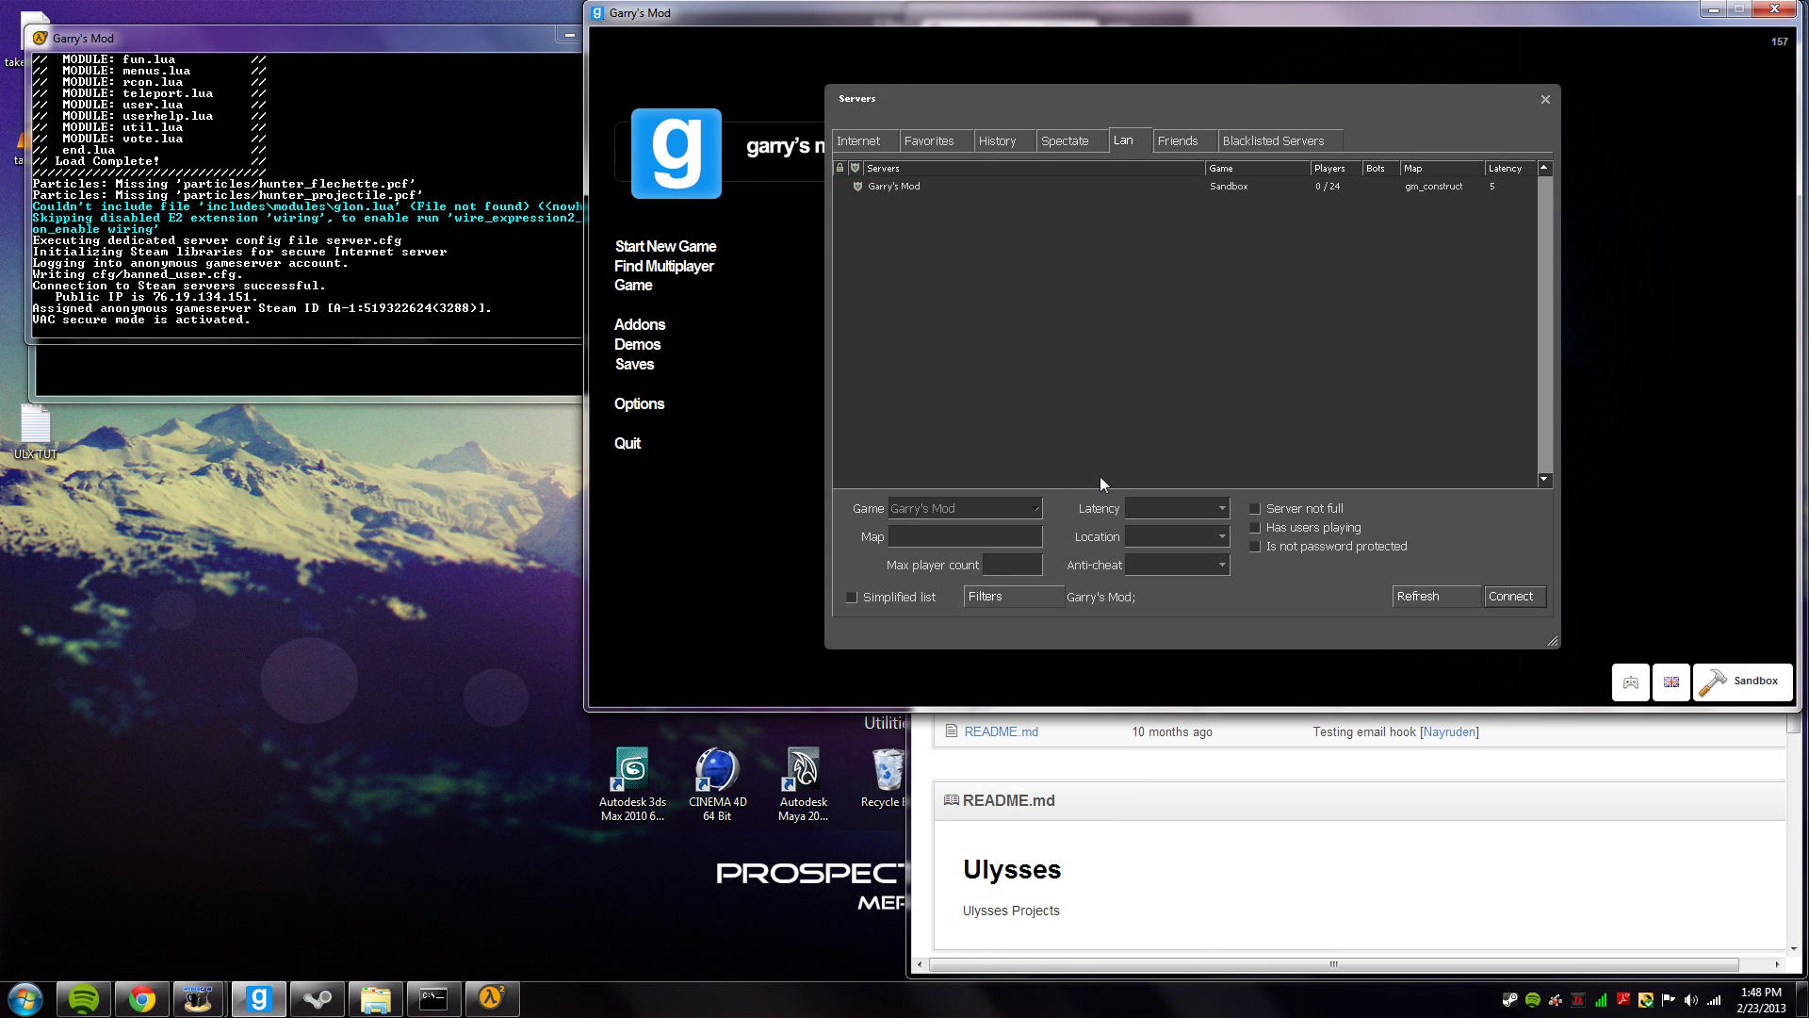
{"action": "left_click", "coordinate": [1414, 603]}
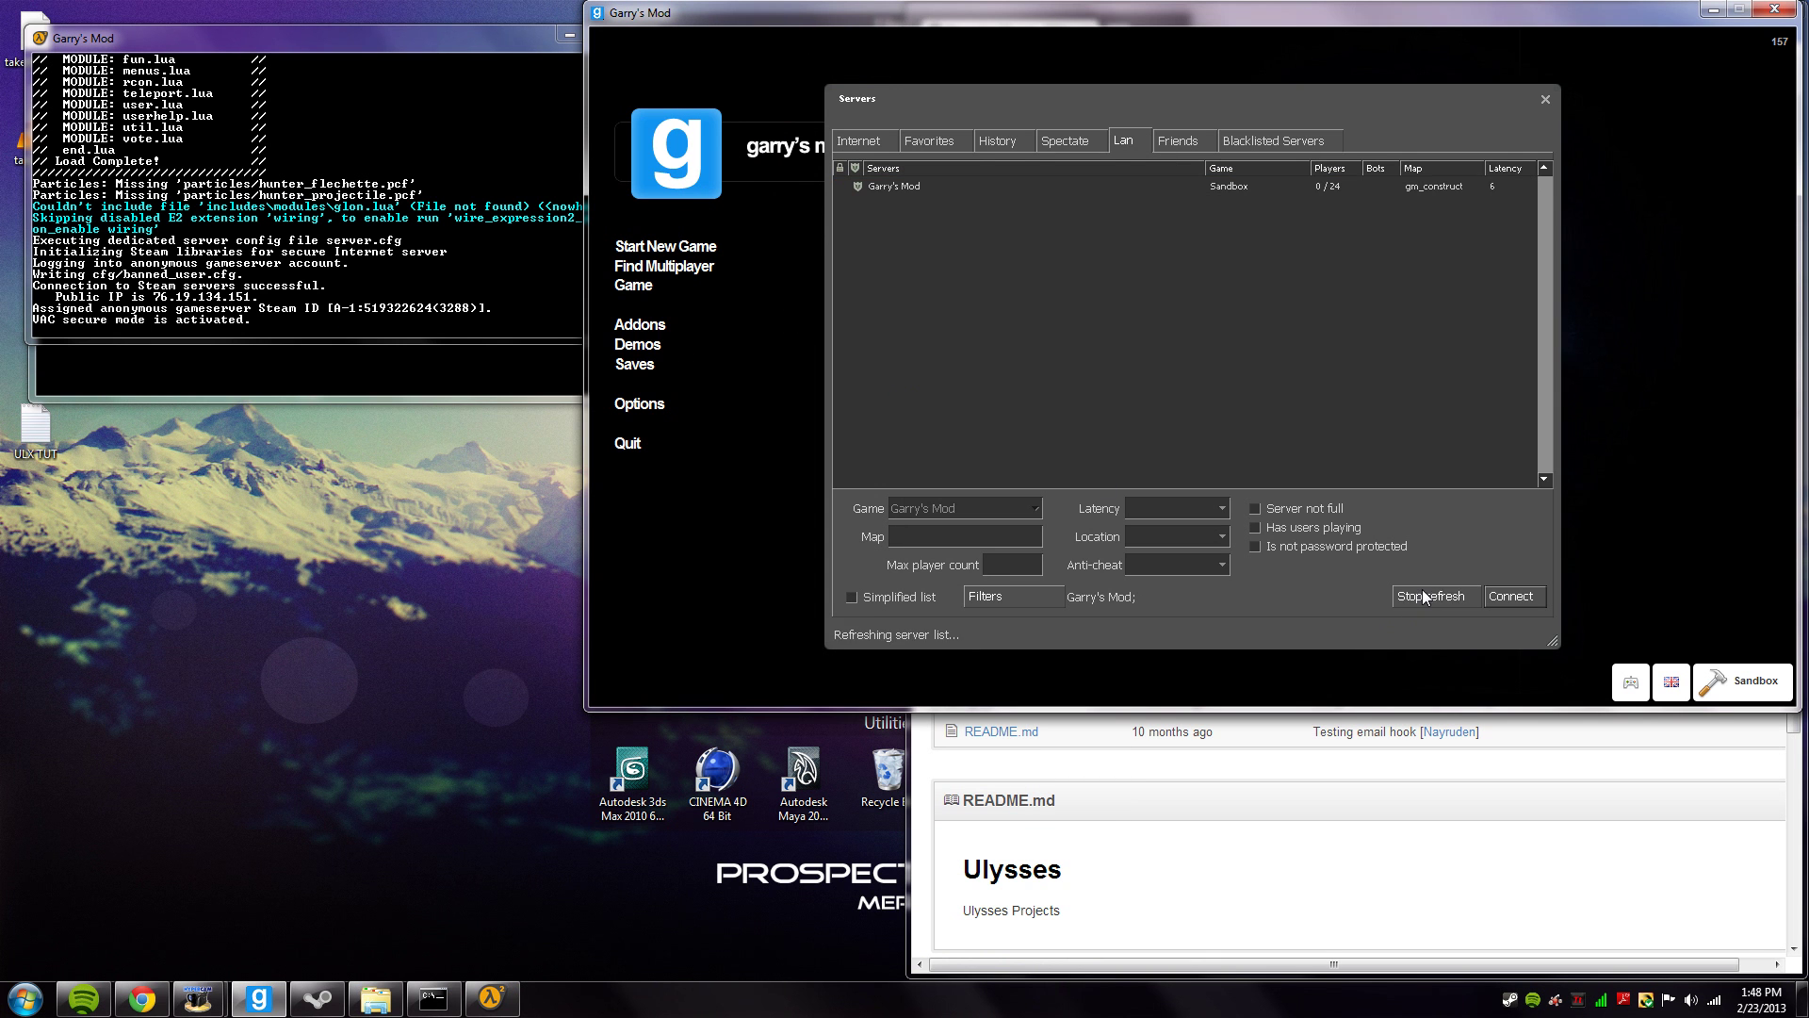
{"action": "double_click", "coordinate": [1031, 185]}
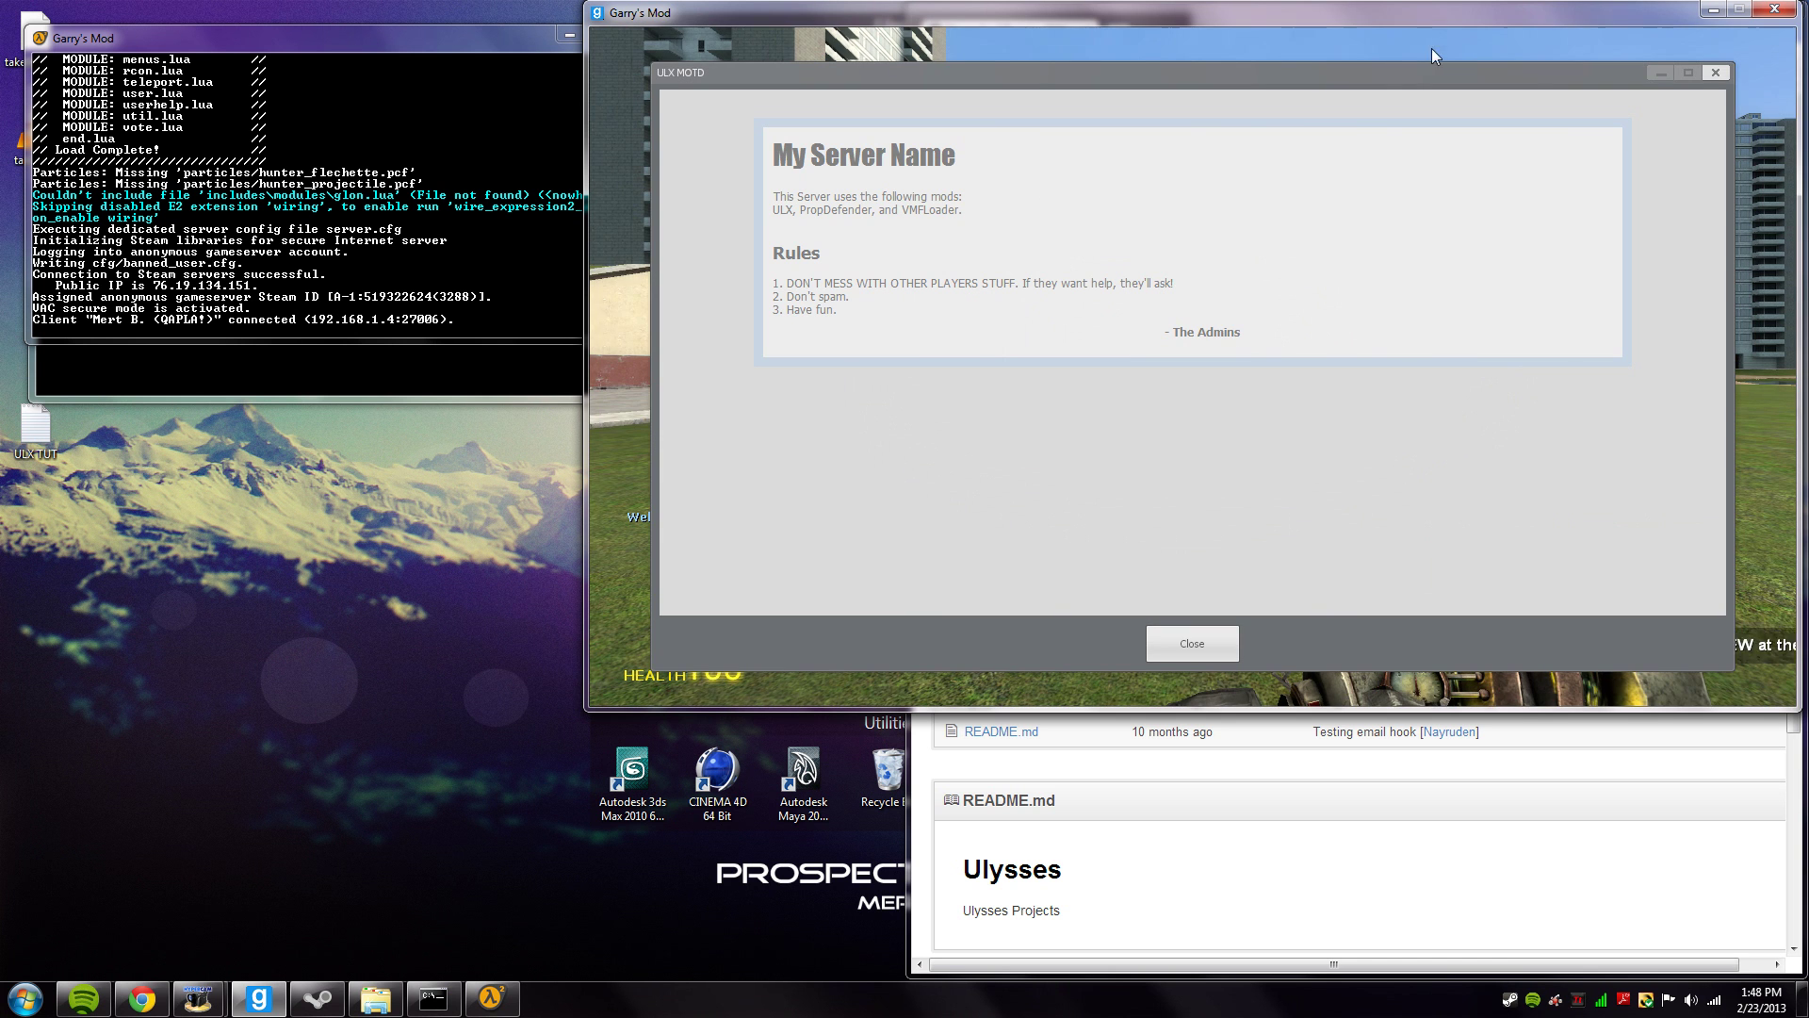
{"action": "left_click", "coordinate": [1192, 643]}
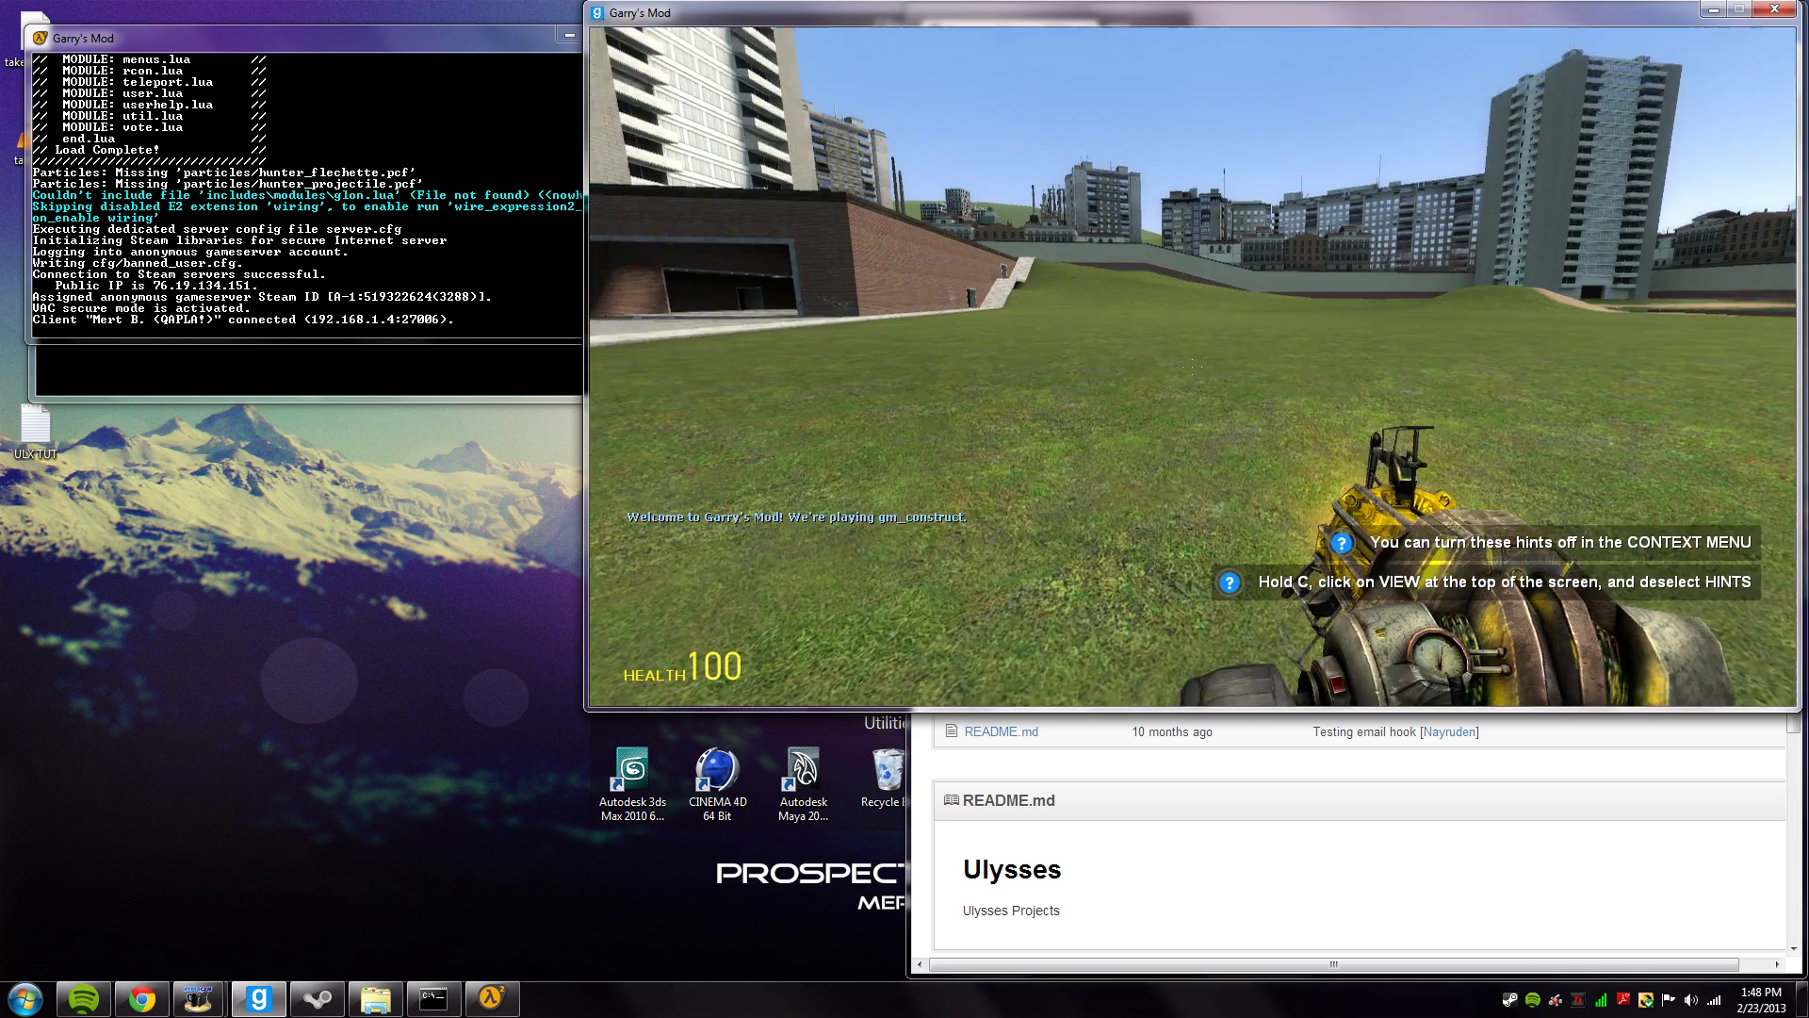
{"action": "key", "text": "Tab"}
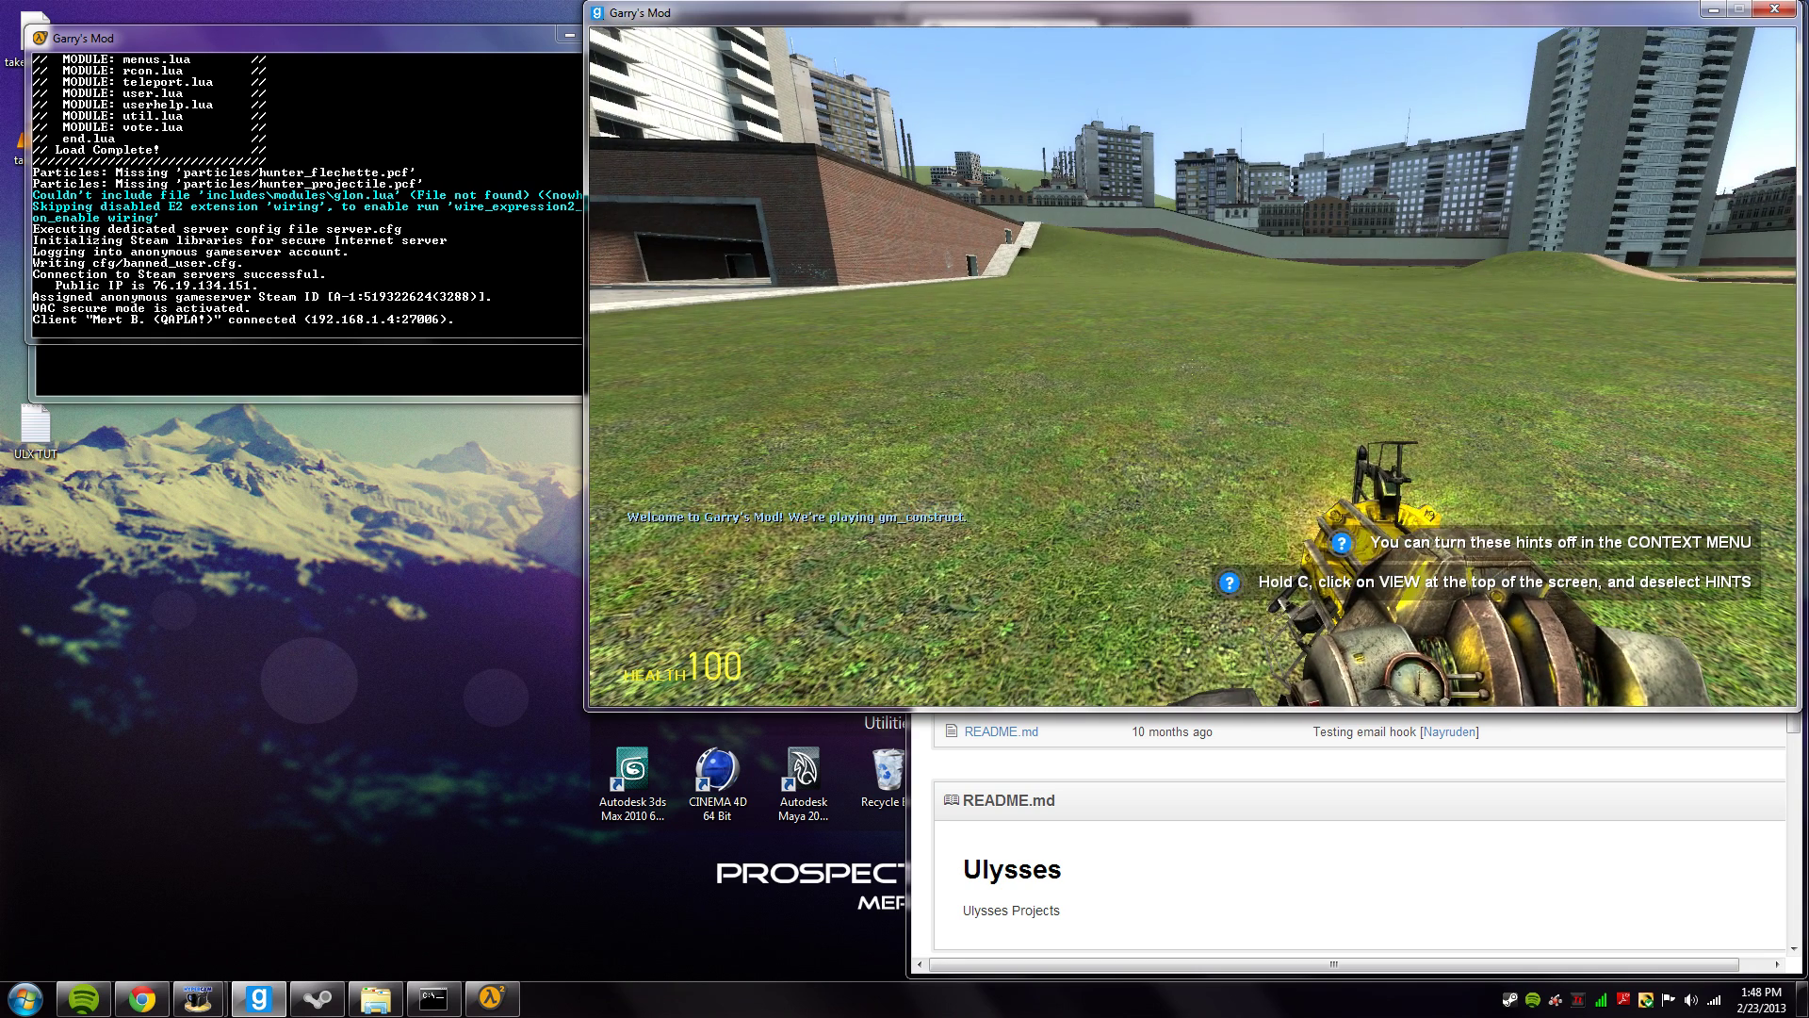
Switch to the server's command window and begin a ulx adduser command with the player's name.
{"action": "key", "text": "alt+Tab"}
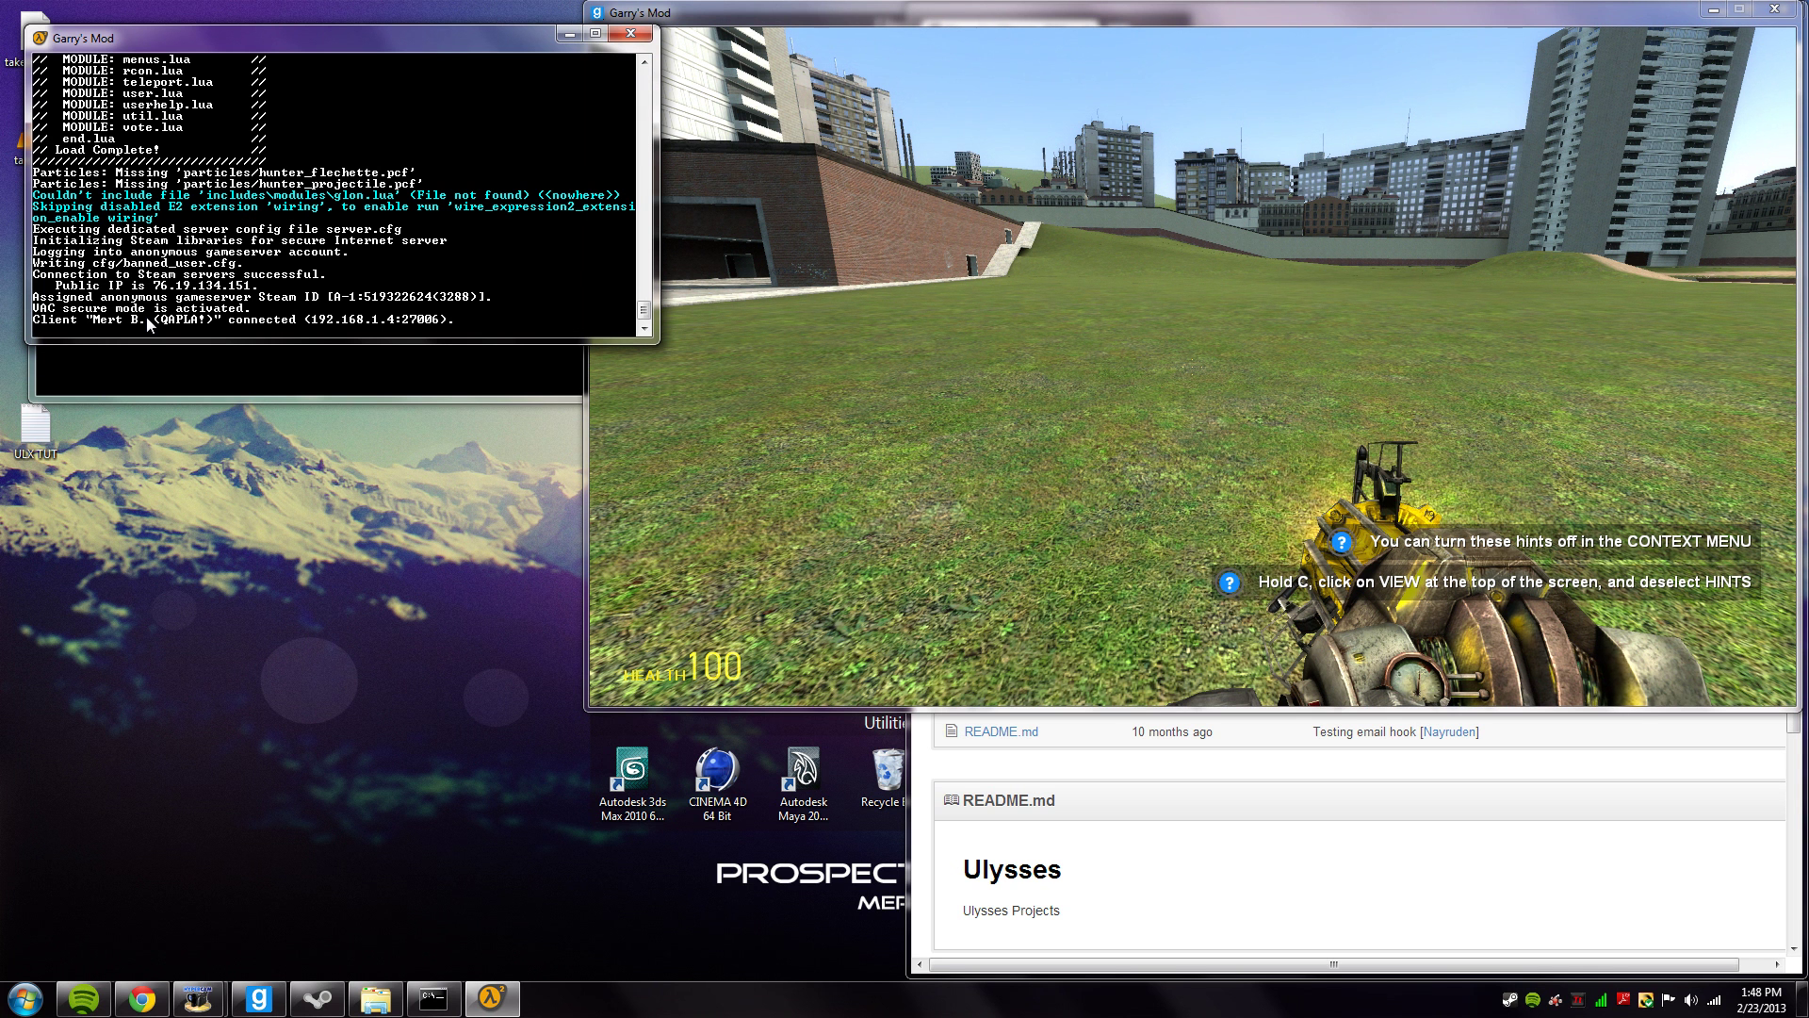
{"action": "type", "text": "ULX"}
{"action": "key", "text": "BackSpace"}
{"action": "key", "text": "BackSpace"}
{"action": "type", "text": "lx"}
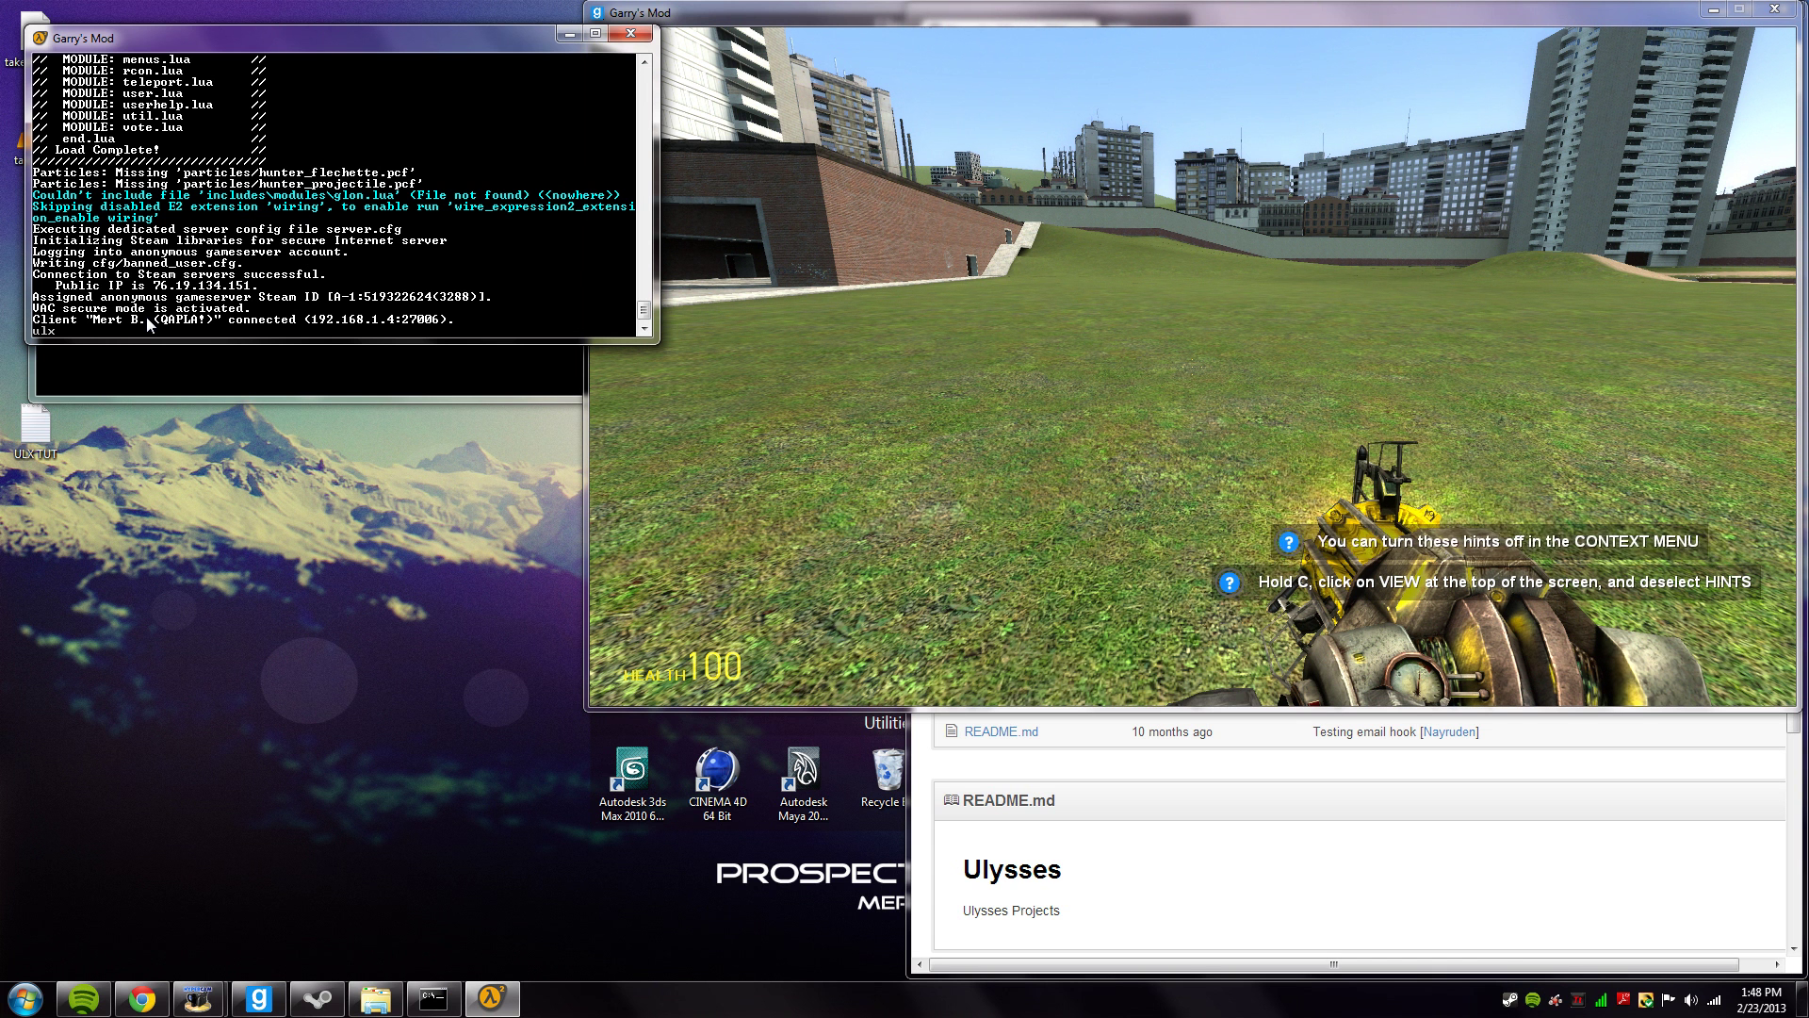
{"action": "type", "text": " add"}
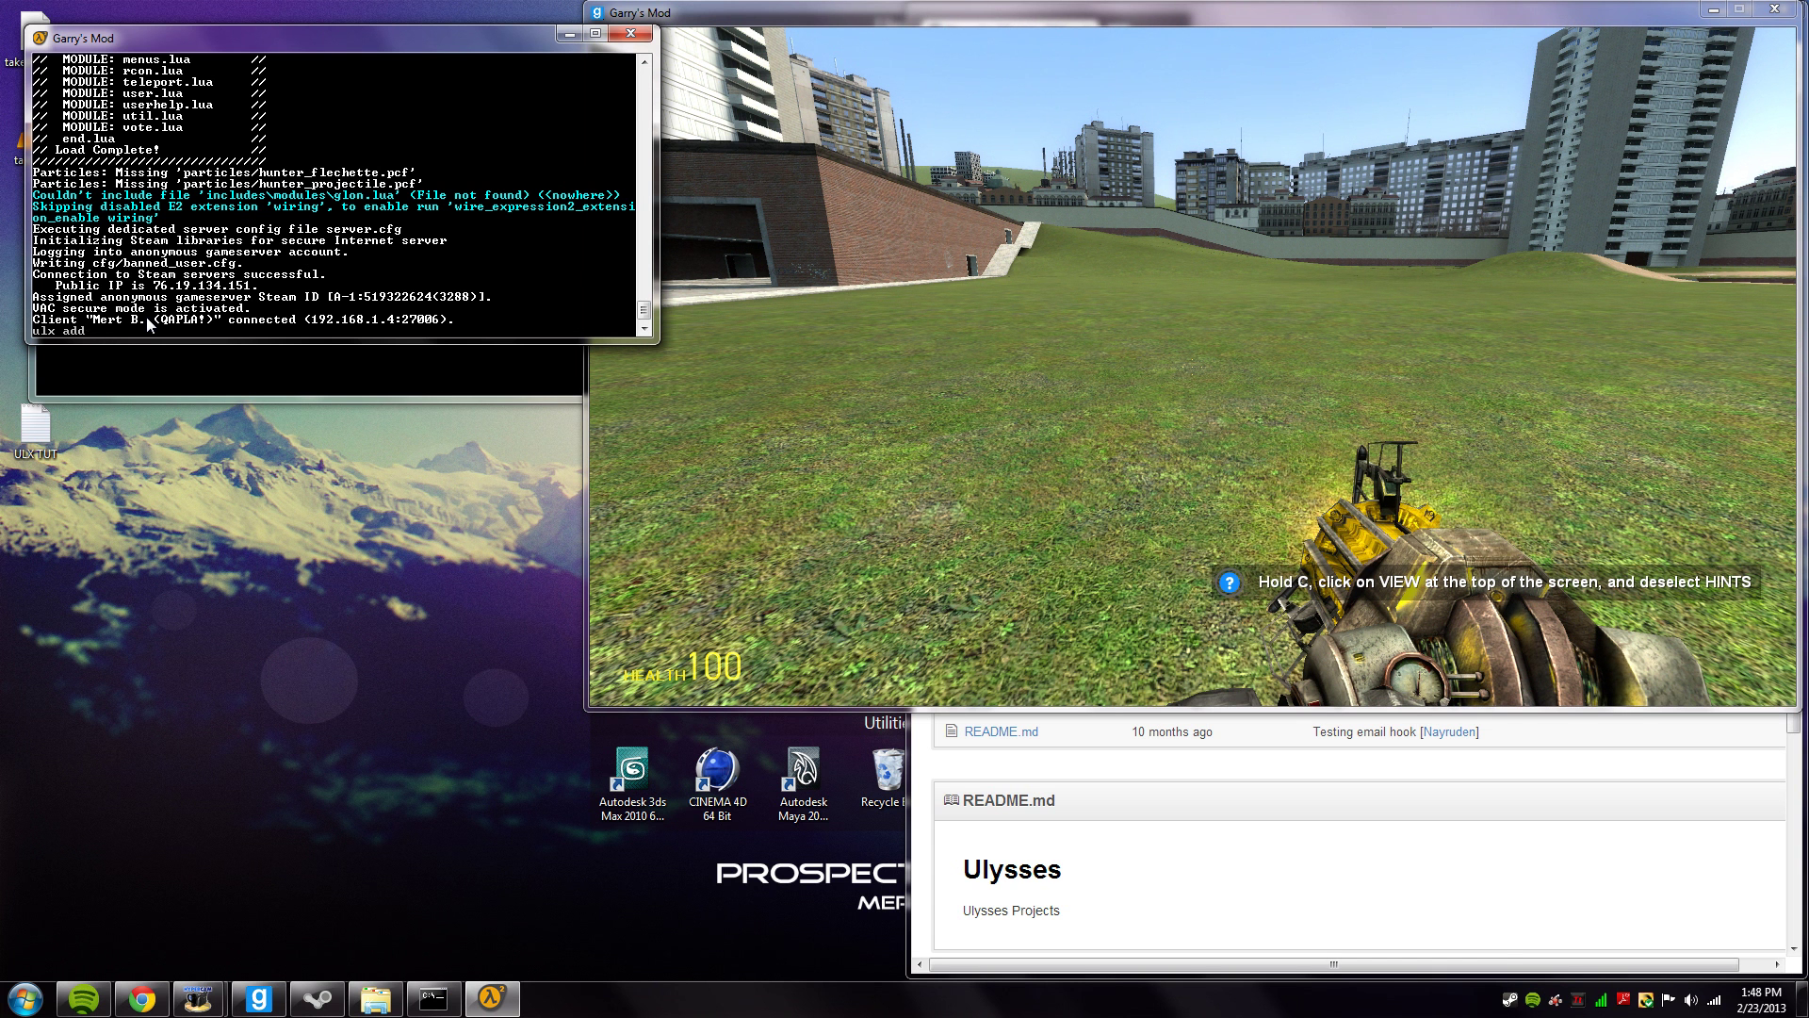
{"action": "type", "text": "suer mert"}
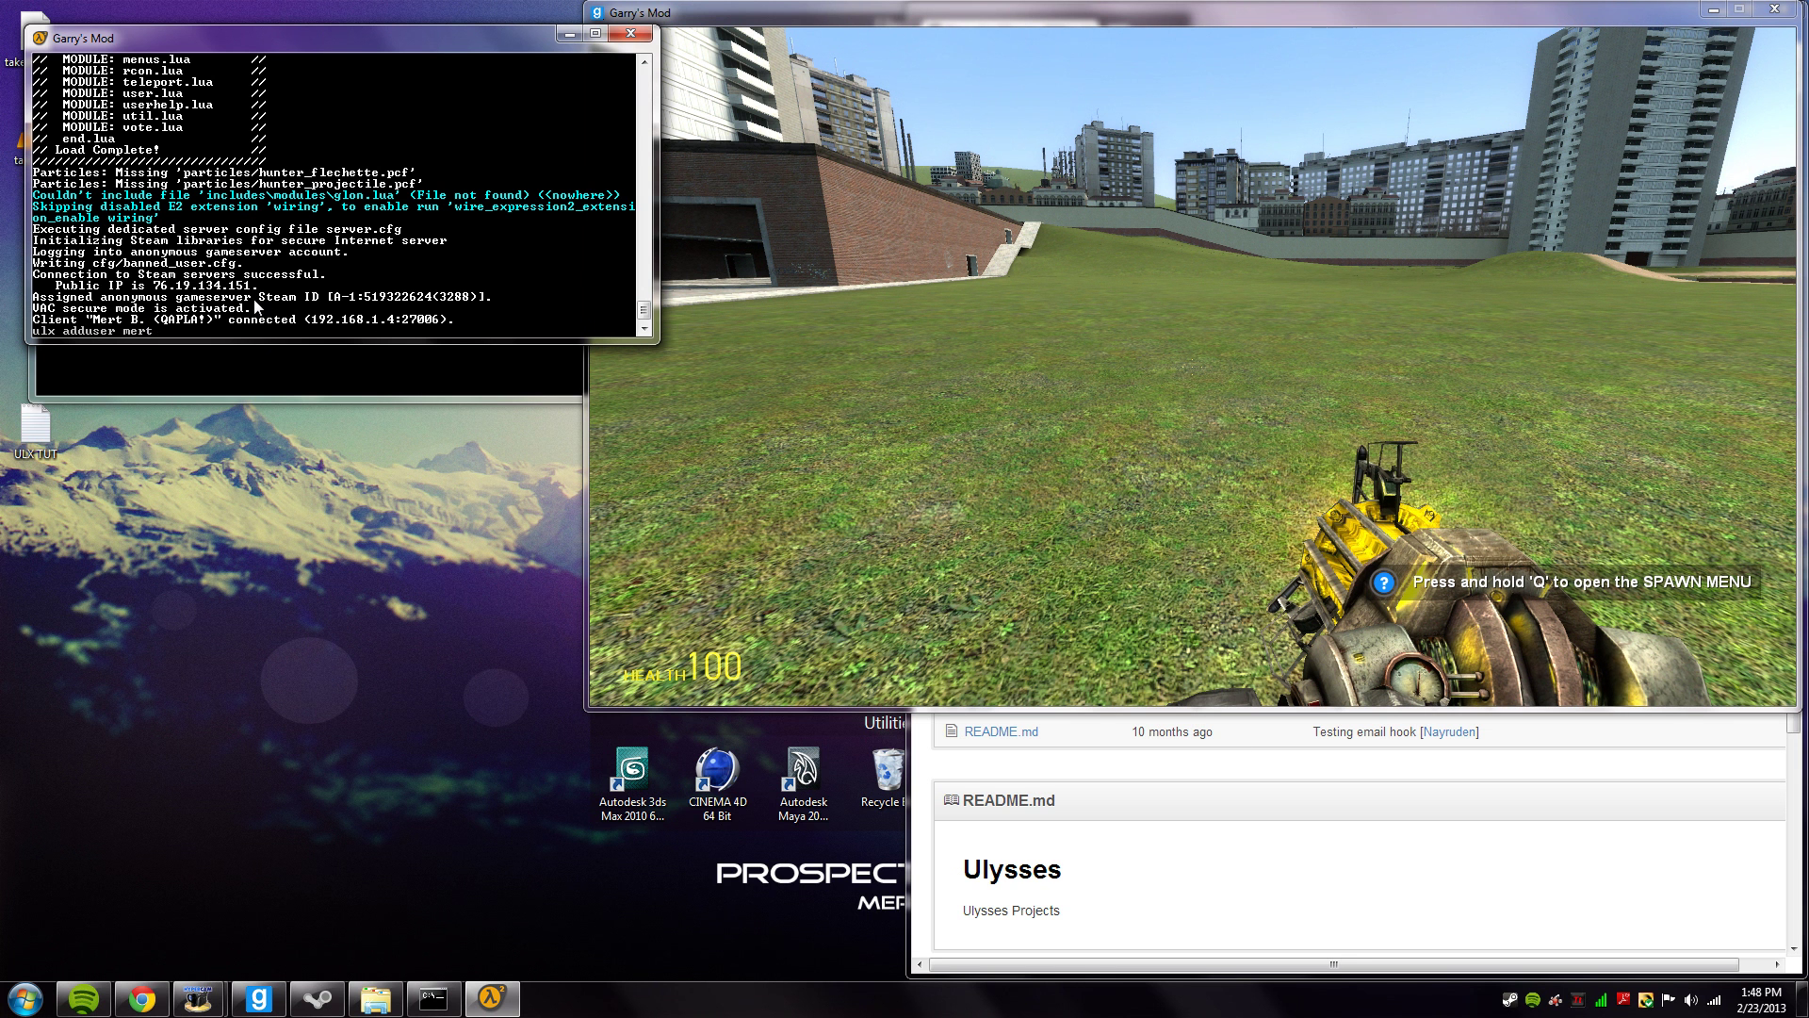
Check the users text file in the ulib data folder and put the Explorer window away.
{"action": "left_click", "coordinate": [368, 994]}
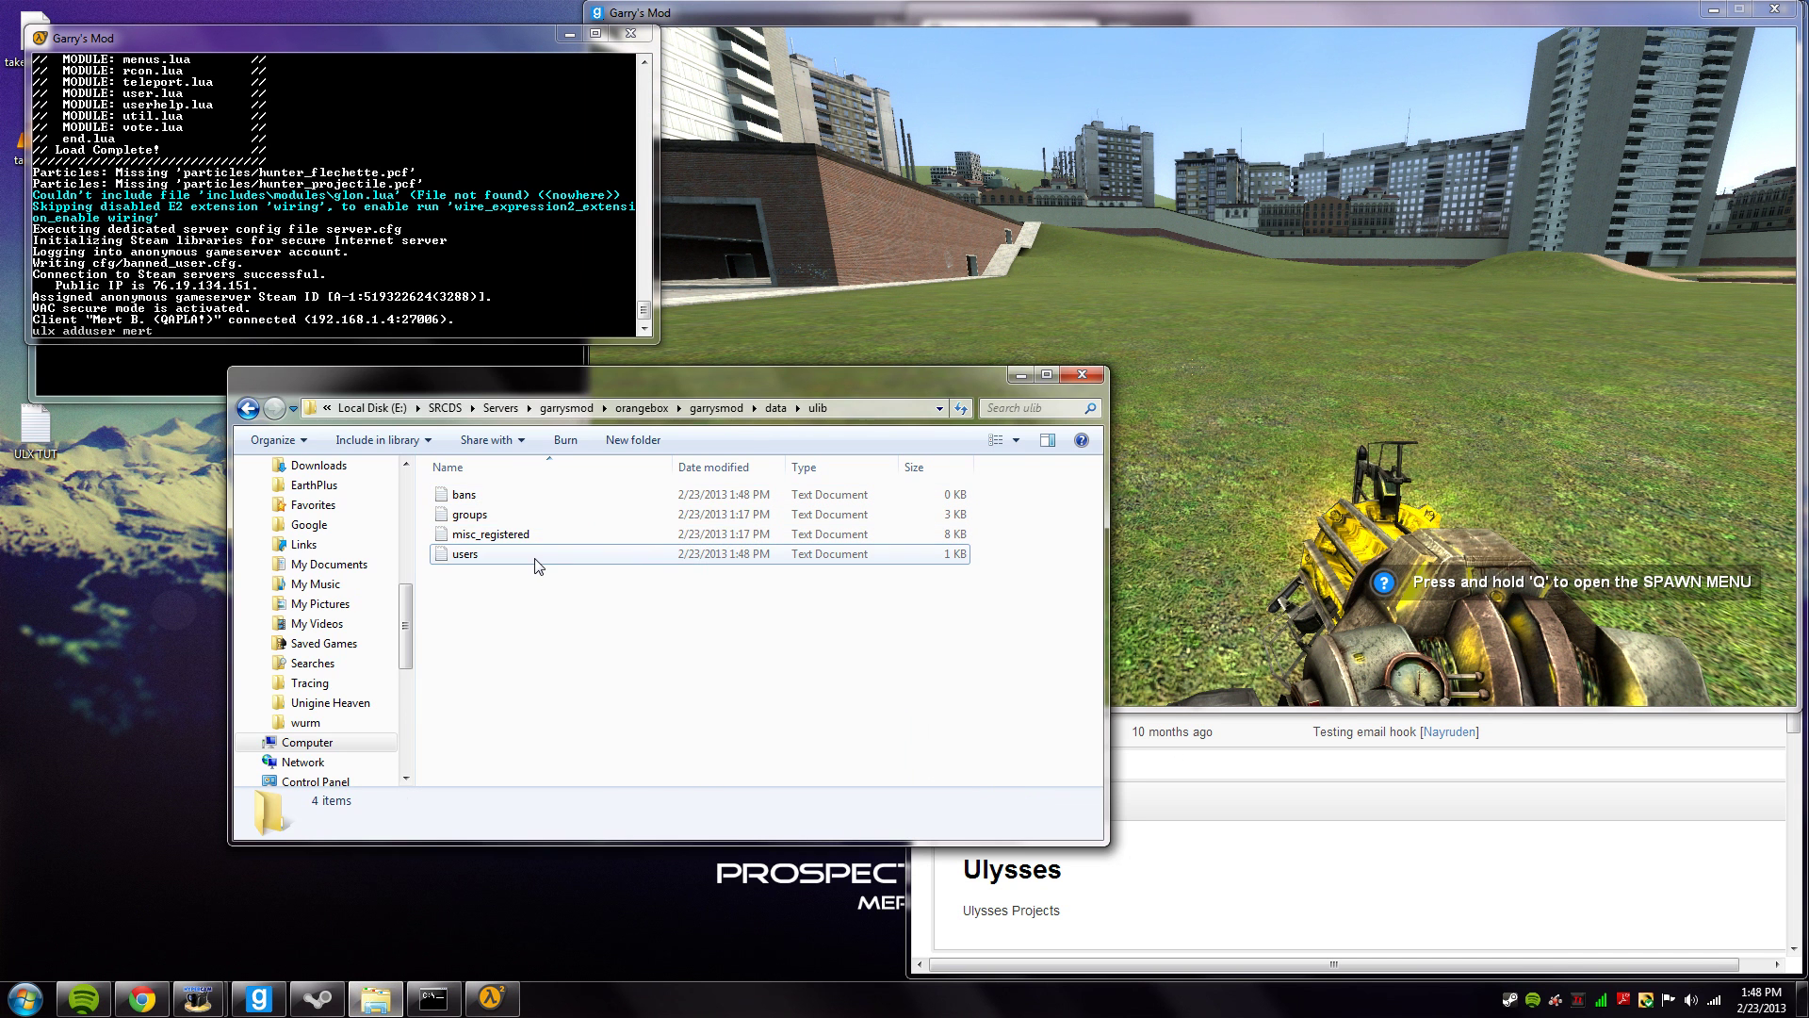
{"action": "double_click", "coordinate": [466, 554]}
{"action": "left_click", "coordinate": [719, 198]}
{"action": "left_click", "coordinate": [1020, 377]}
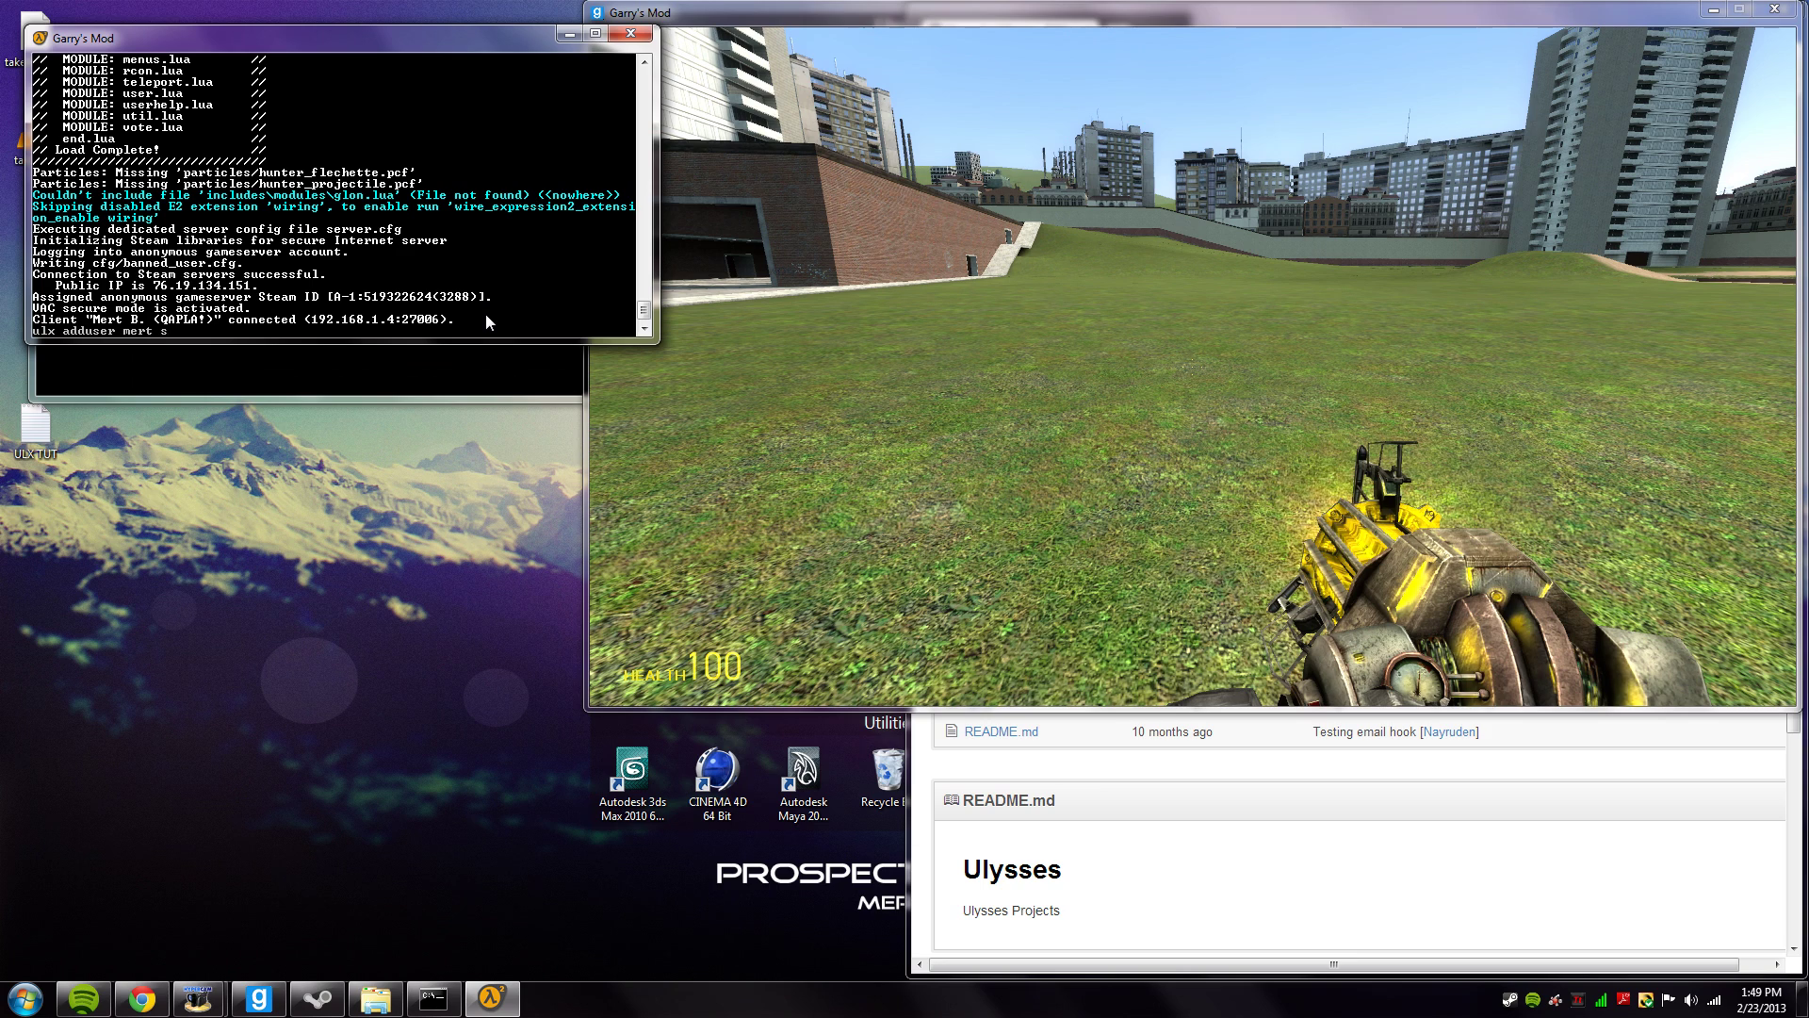
Complete the pending adduser command with superadmin 1 and run it on the server.
{"action": "type", "text": "uperadmin 1"}
{"action": "key", "text": "Return"}
Return to the game and bring up the ULX menu with the chat command !menu.
{"action": "left_click", "coordinate": [1192, 367]}
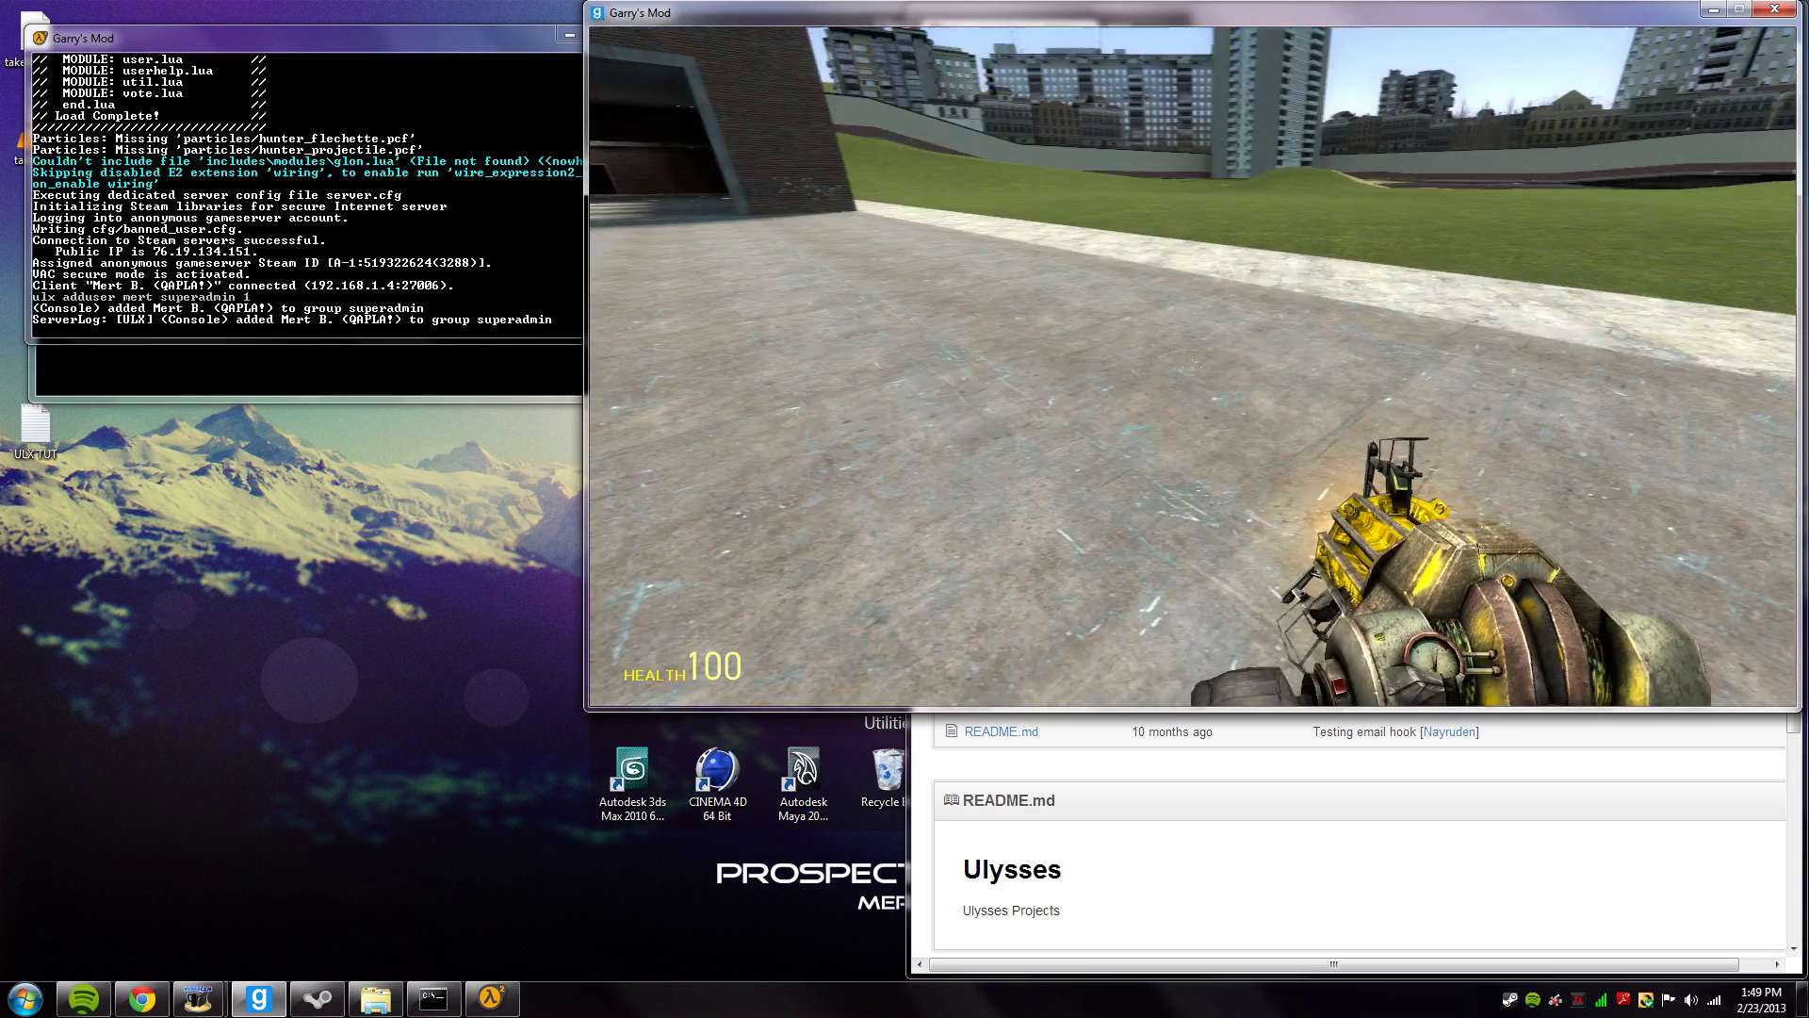
{"action": "type", "text": "y!"}
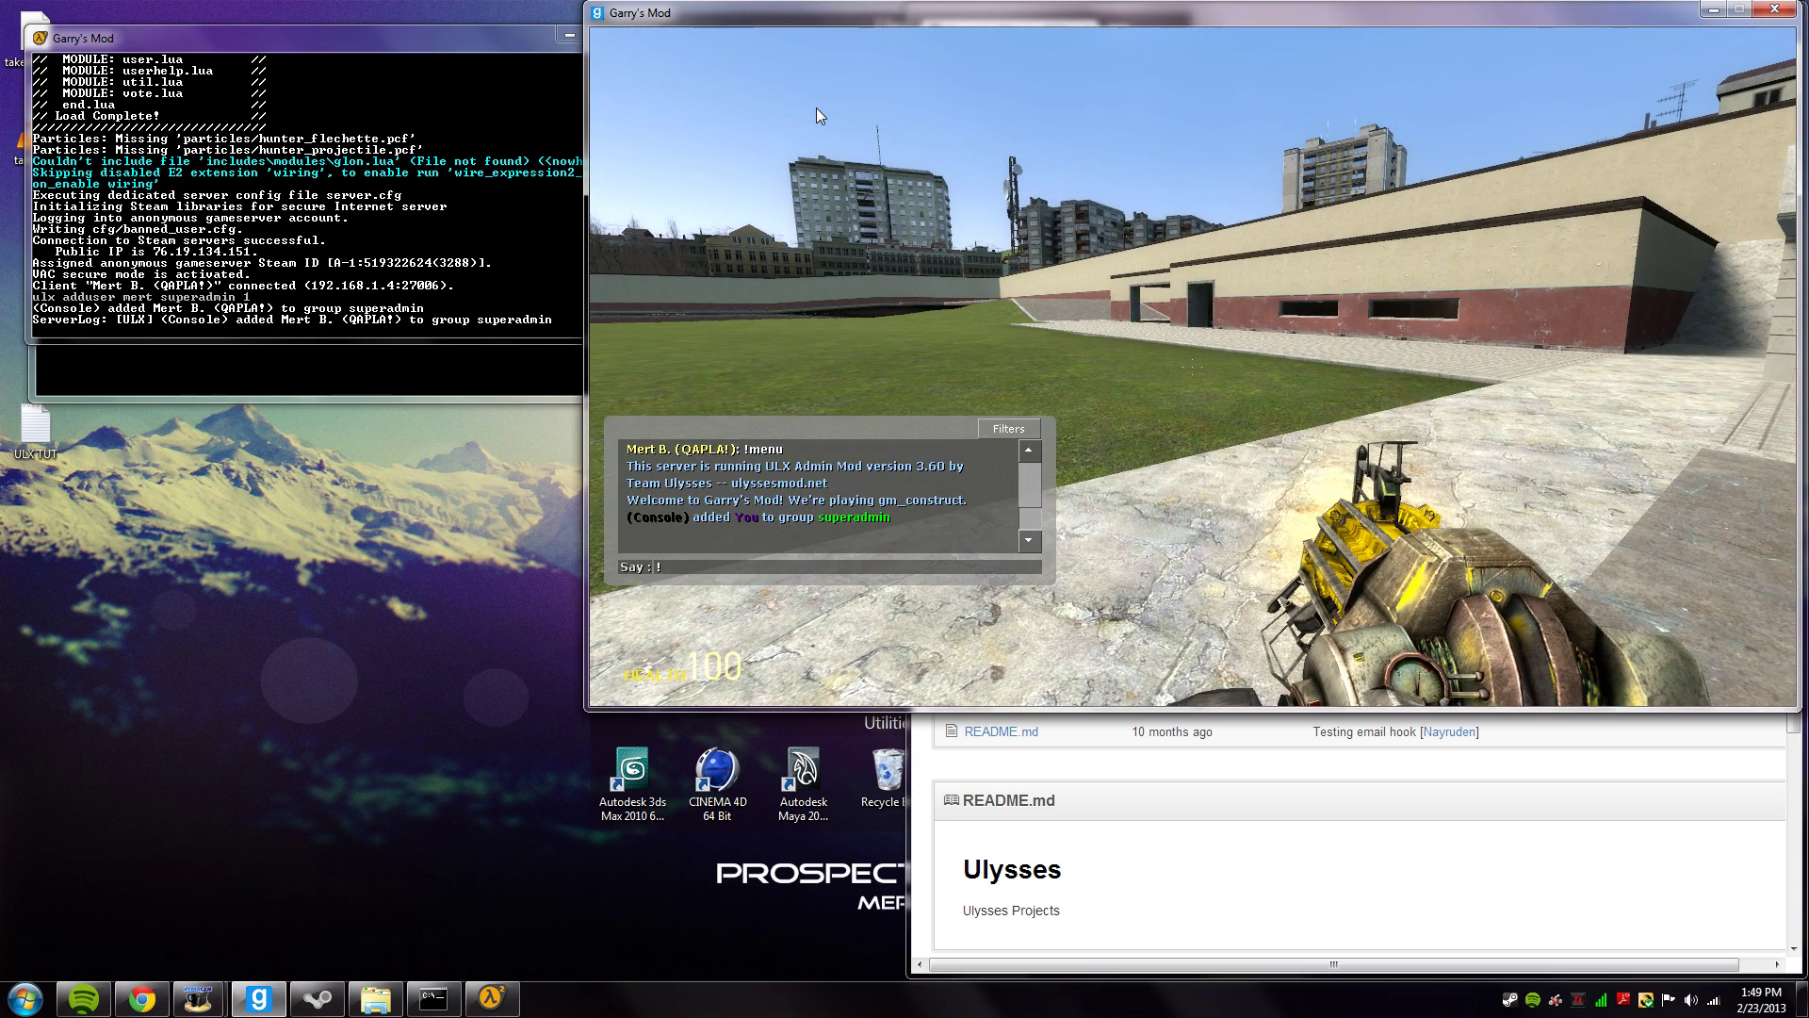
{"action": "type", "text": "menu"}
{"action": "key", "text": "Return"}
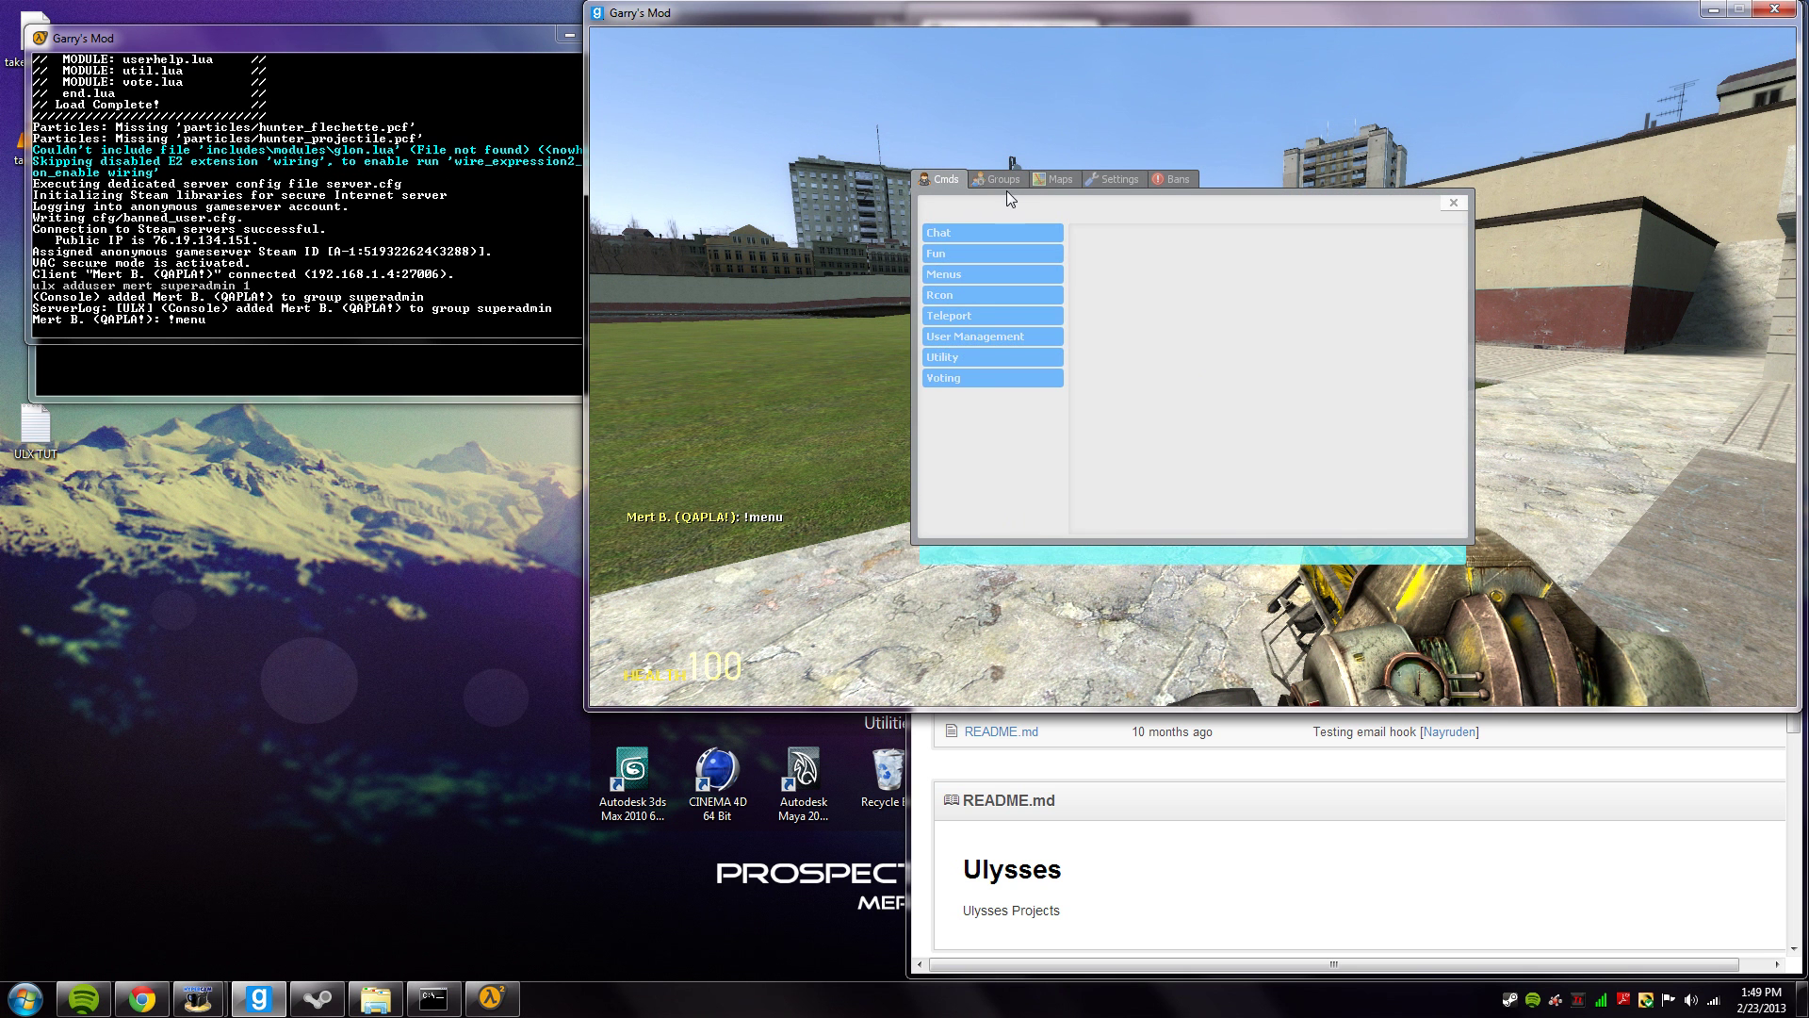
Open Manage Groups in the ULX menu's Groups section and examine the group list and inheritance options.
{"action": "left_click", "coordinate": [1014, 183]}
{"action": "left_click", "coordinate": [1057, 183]}
{"action": "left_click", "coordinate": [1019, 181]}
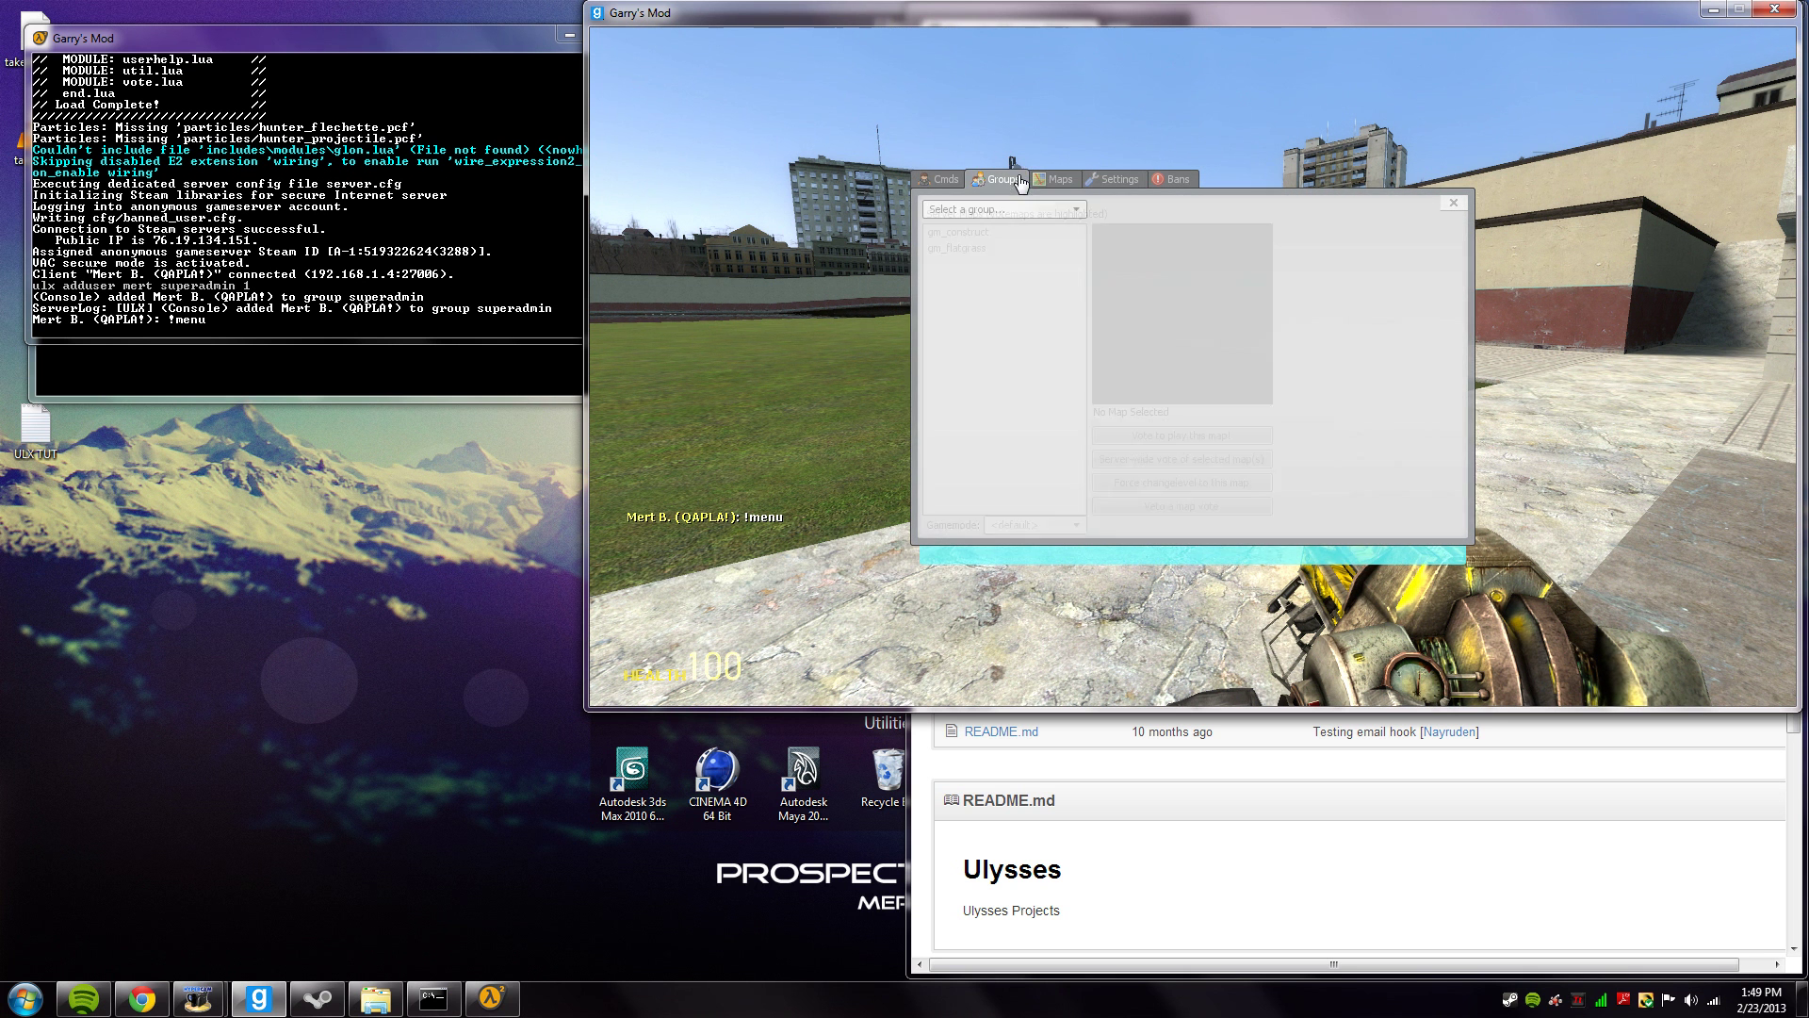
{"action": "left_click", "coordinate": [1016, 209]}
{"action": "left_click", "coordinate": [1001, 332]}
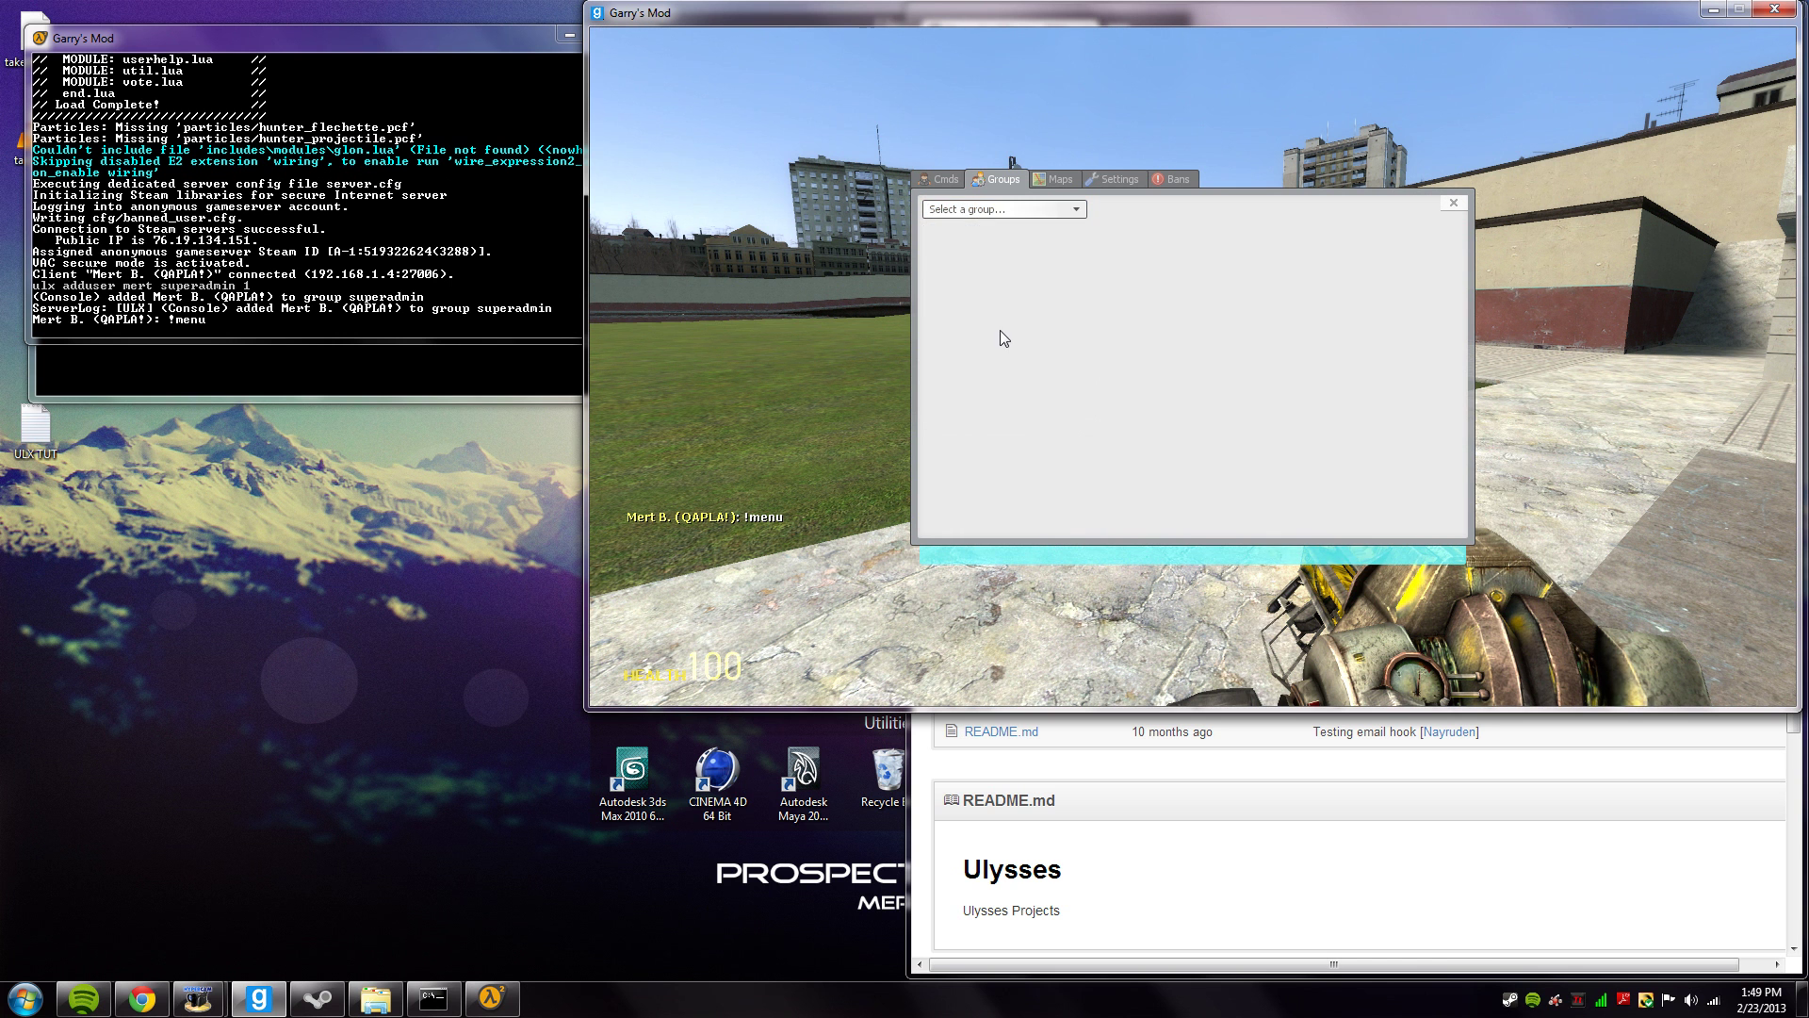
{"action": "left_click", "coordinate": [1004, 209]}
{"action": "left_click", "coordinate": [1007, 313]}
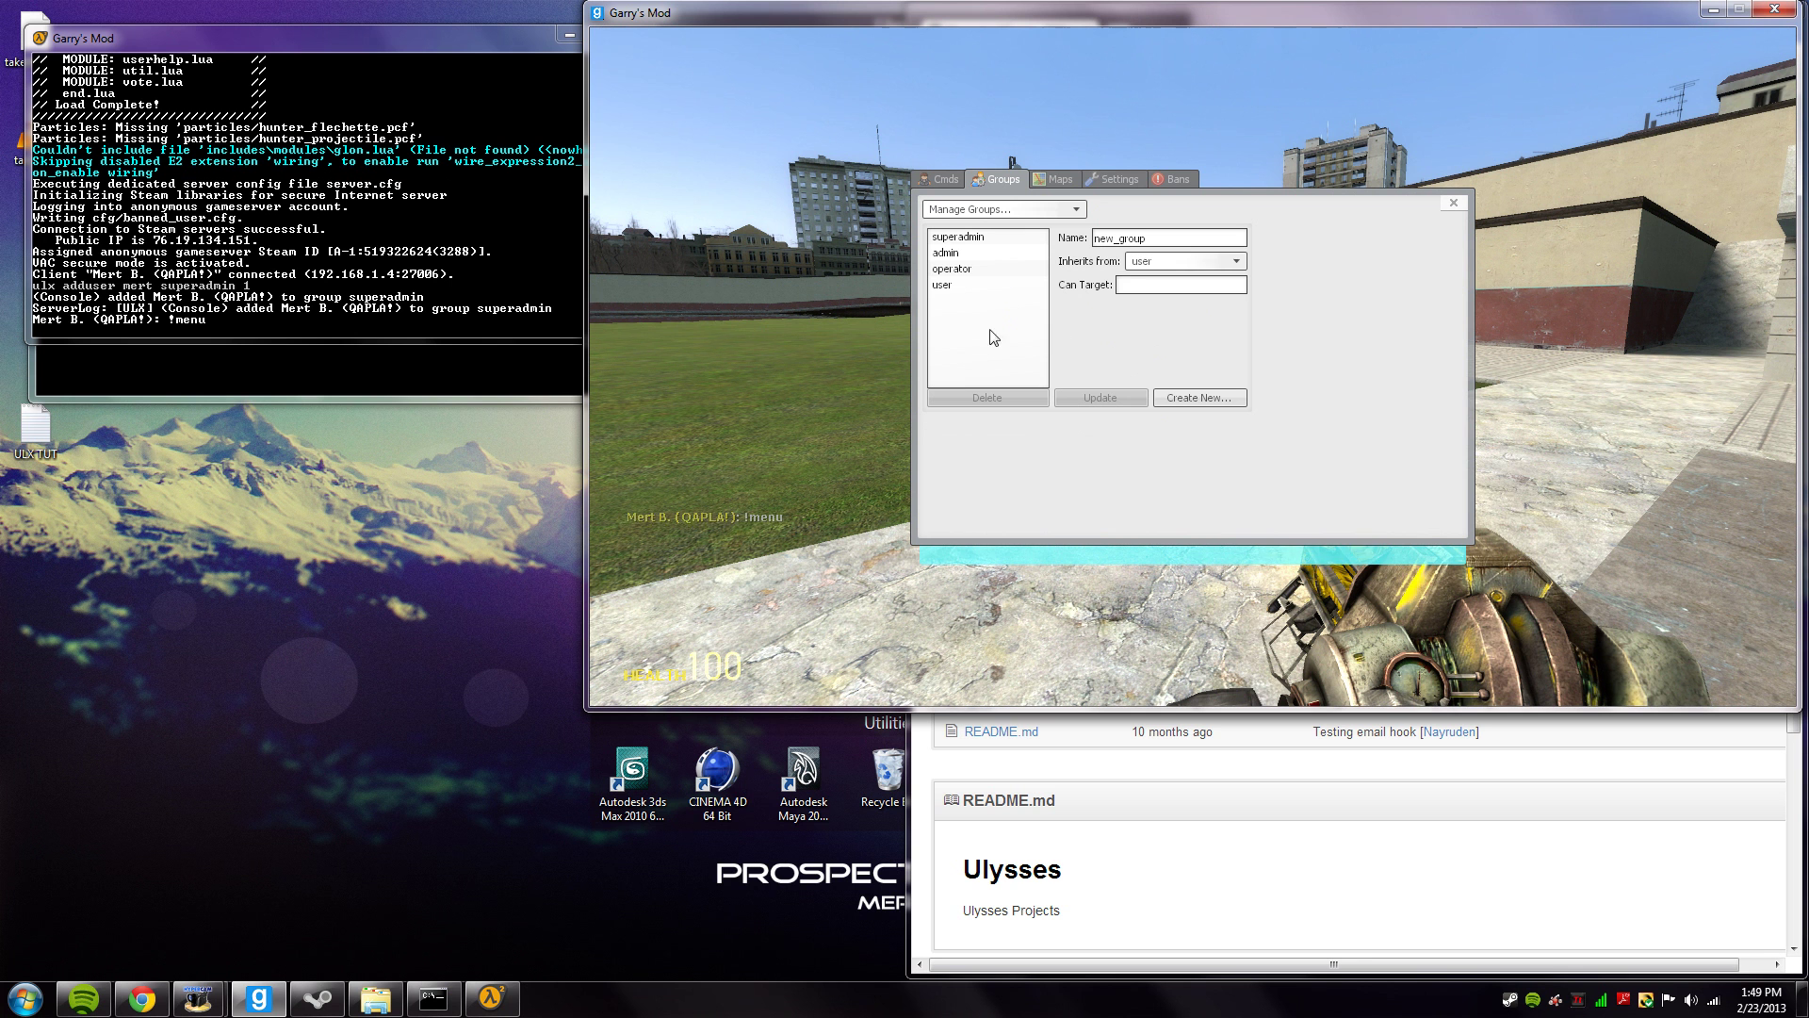
{"action": "left_click", "coordinate": [1156, 263]}
{"action": "left_click", "coordinate": [1155, 261]}
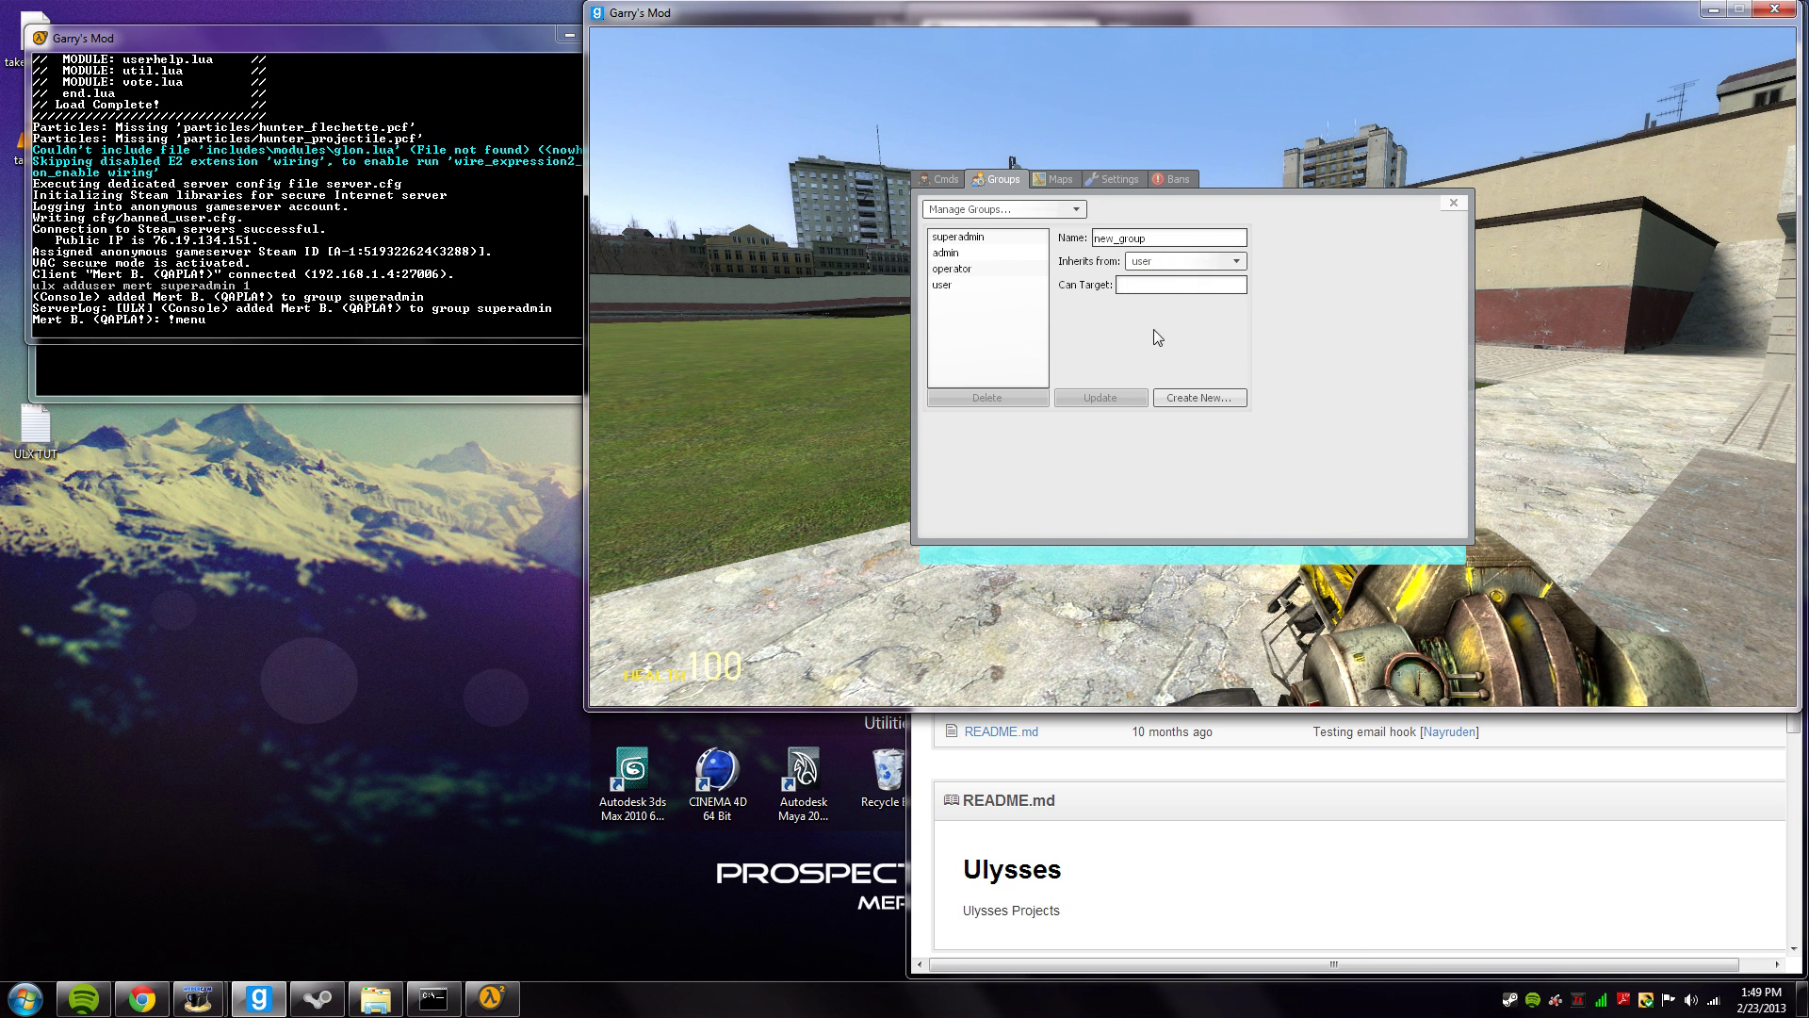
Browse the command categories under Cmds and close the ULX menu.
{"action": "left_click", "coordinate": [939, 181]}
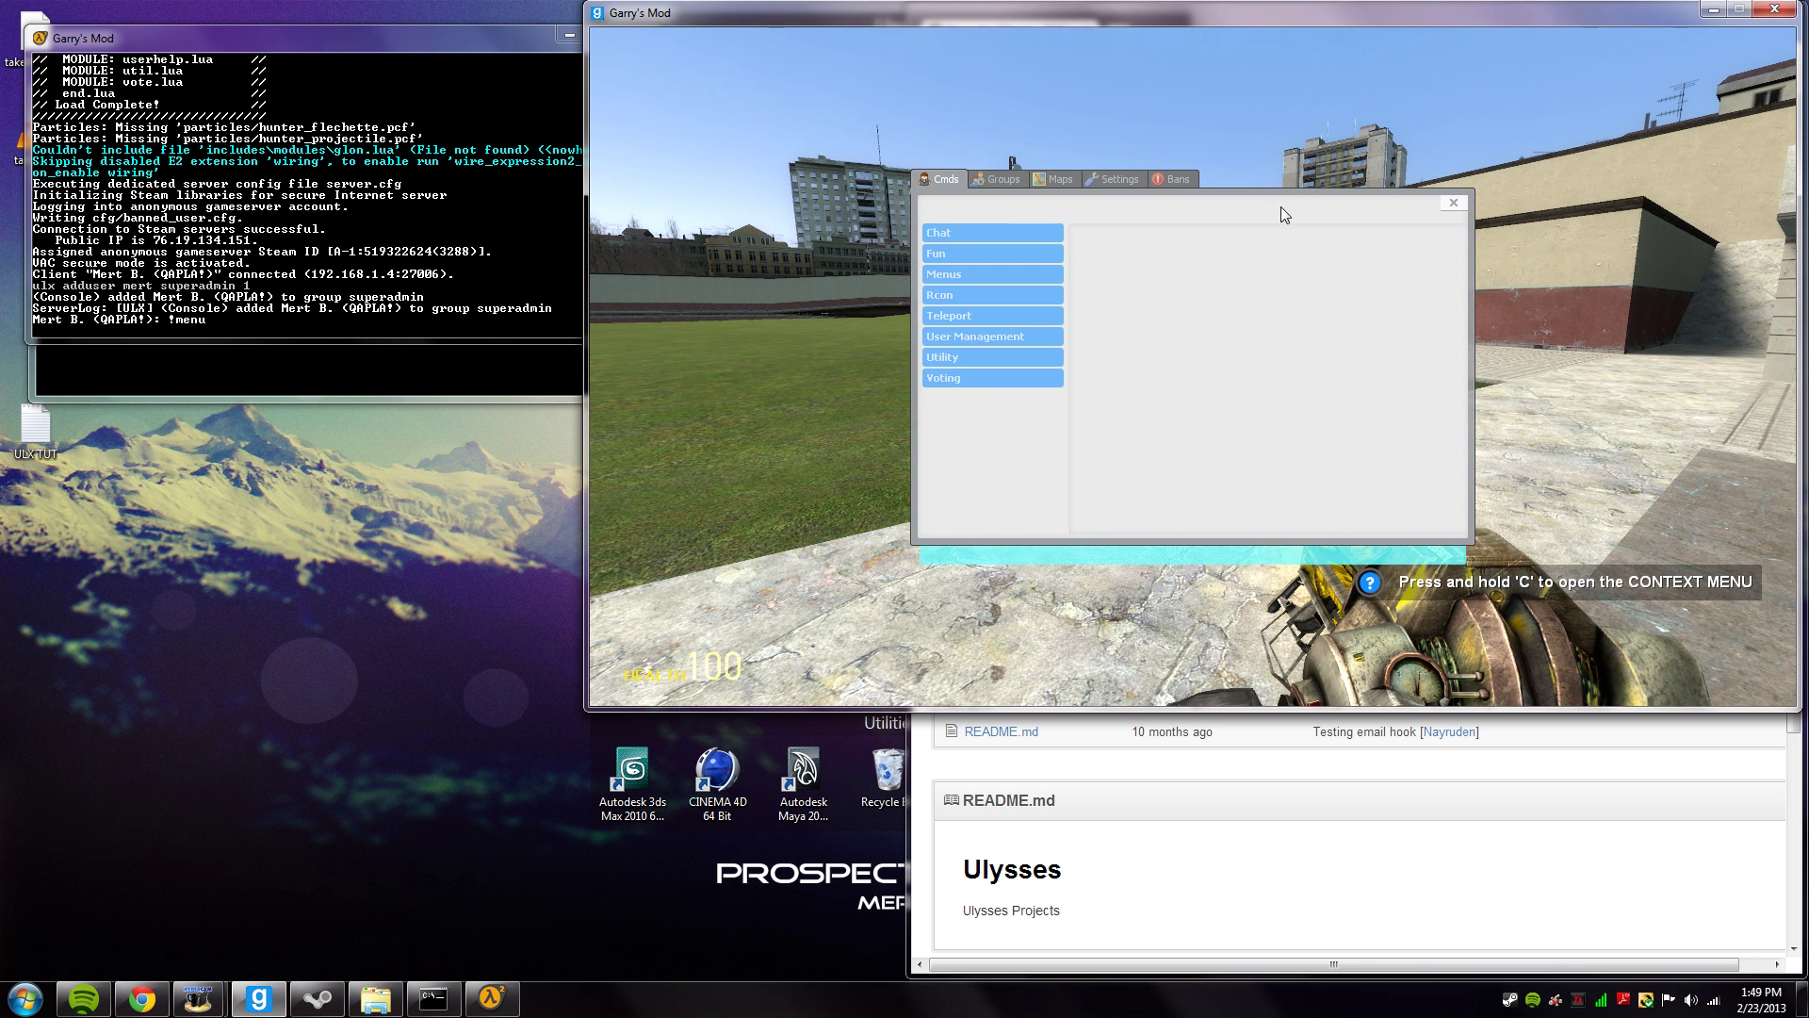
{"action": "left_click", "coordinate": [1048, 237]}
{"action": "left_click", "coordinate": [1050, 247]}
{"action": "left_click", "coordinate": [1023, 296]}
{"action": "left_click", "coordinate": [1019, 296]}
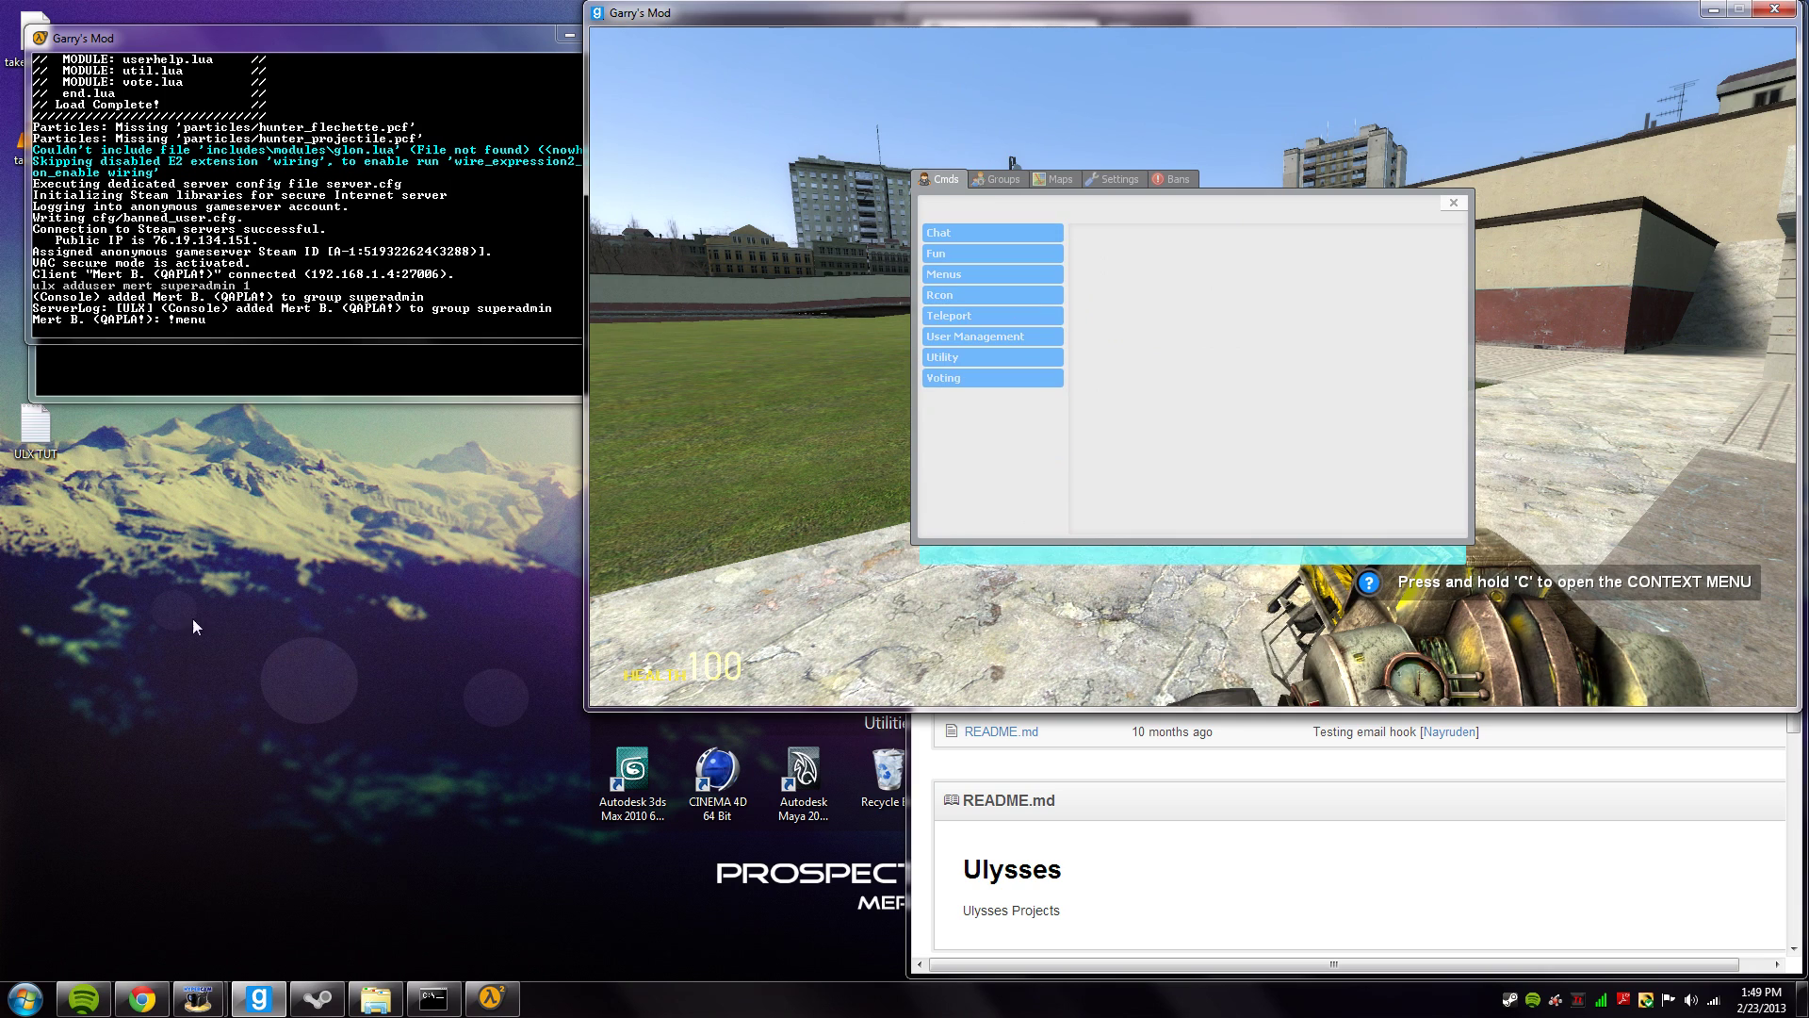
{"action": "left_click", "coordinate": [1448, 206]}
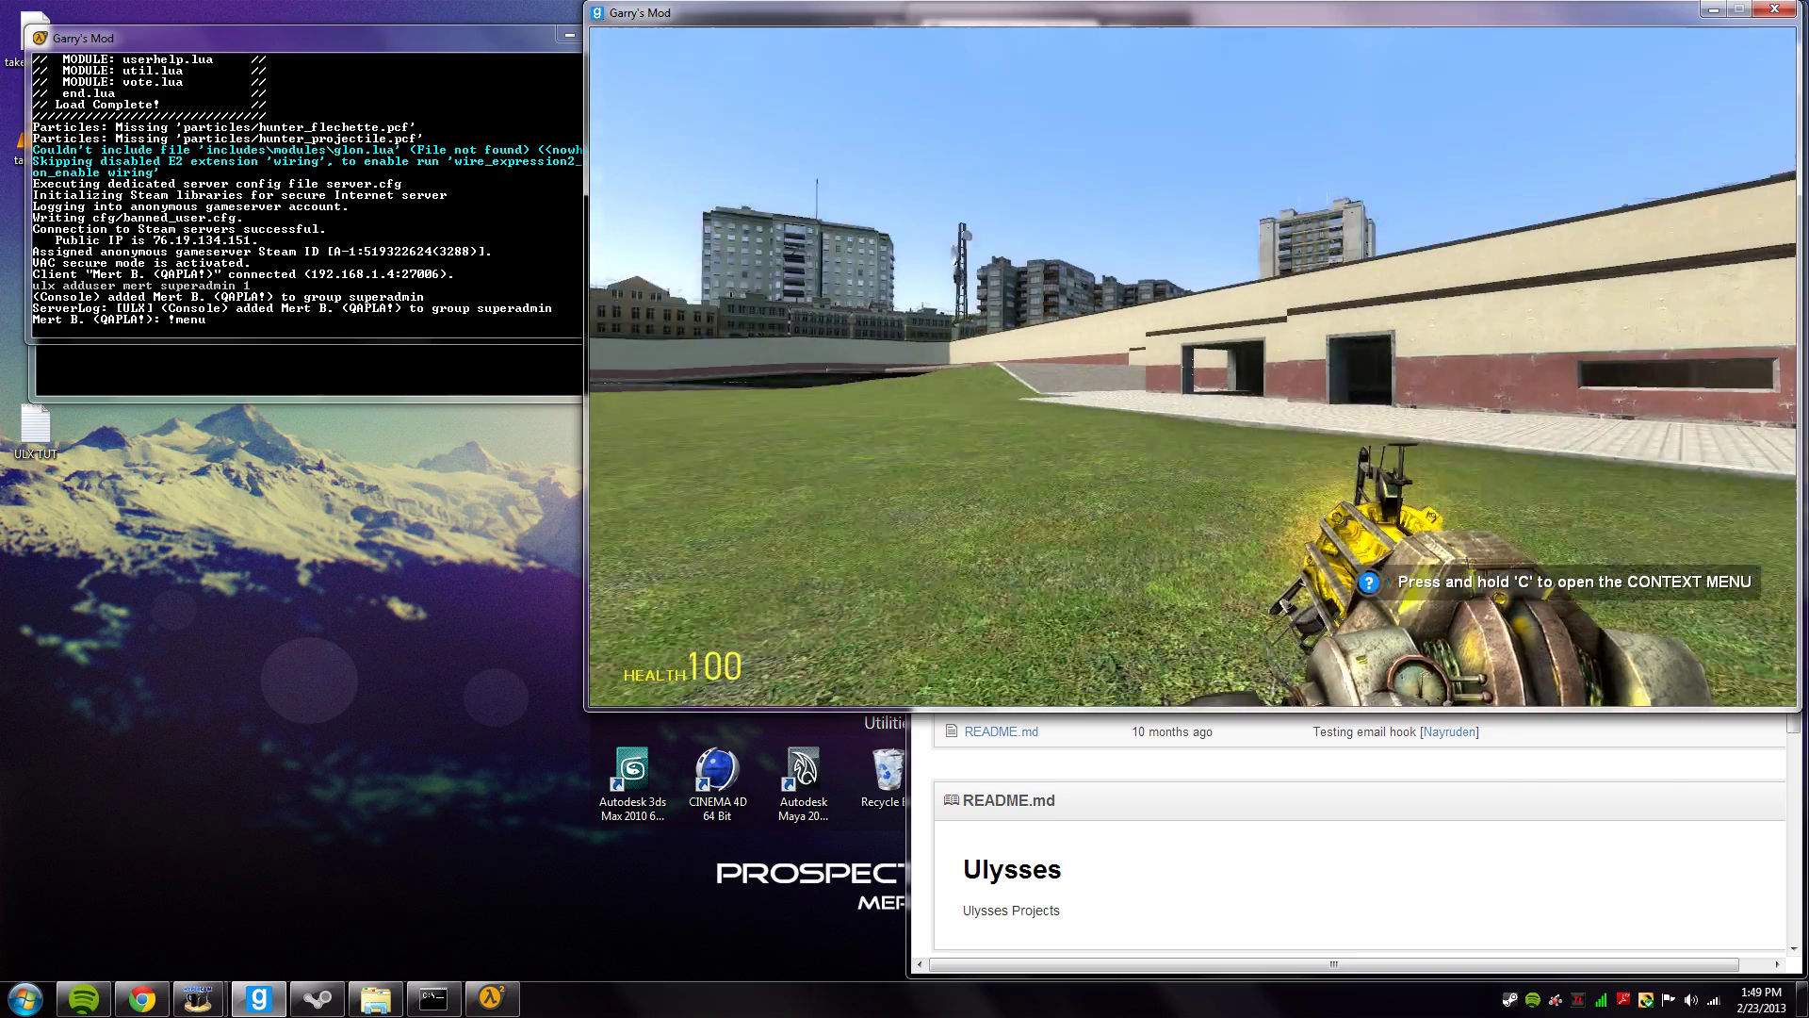
{"action": "left_click", "coordinate": [1193, 366]}
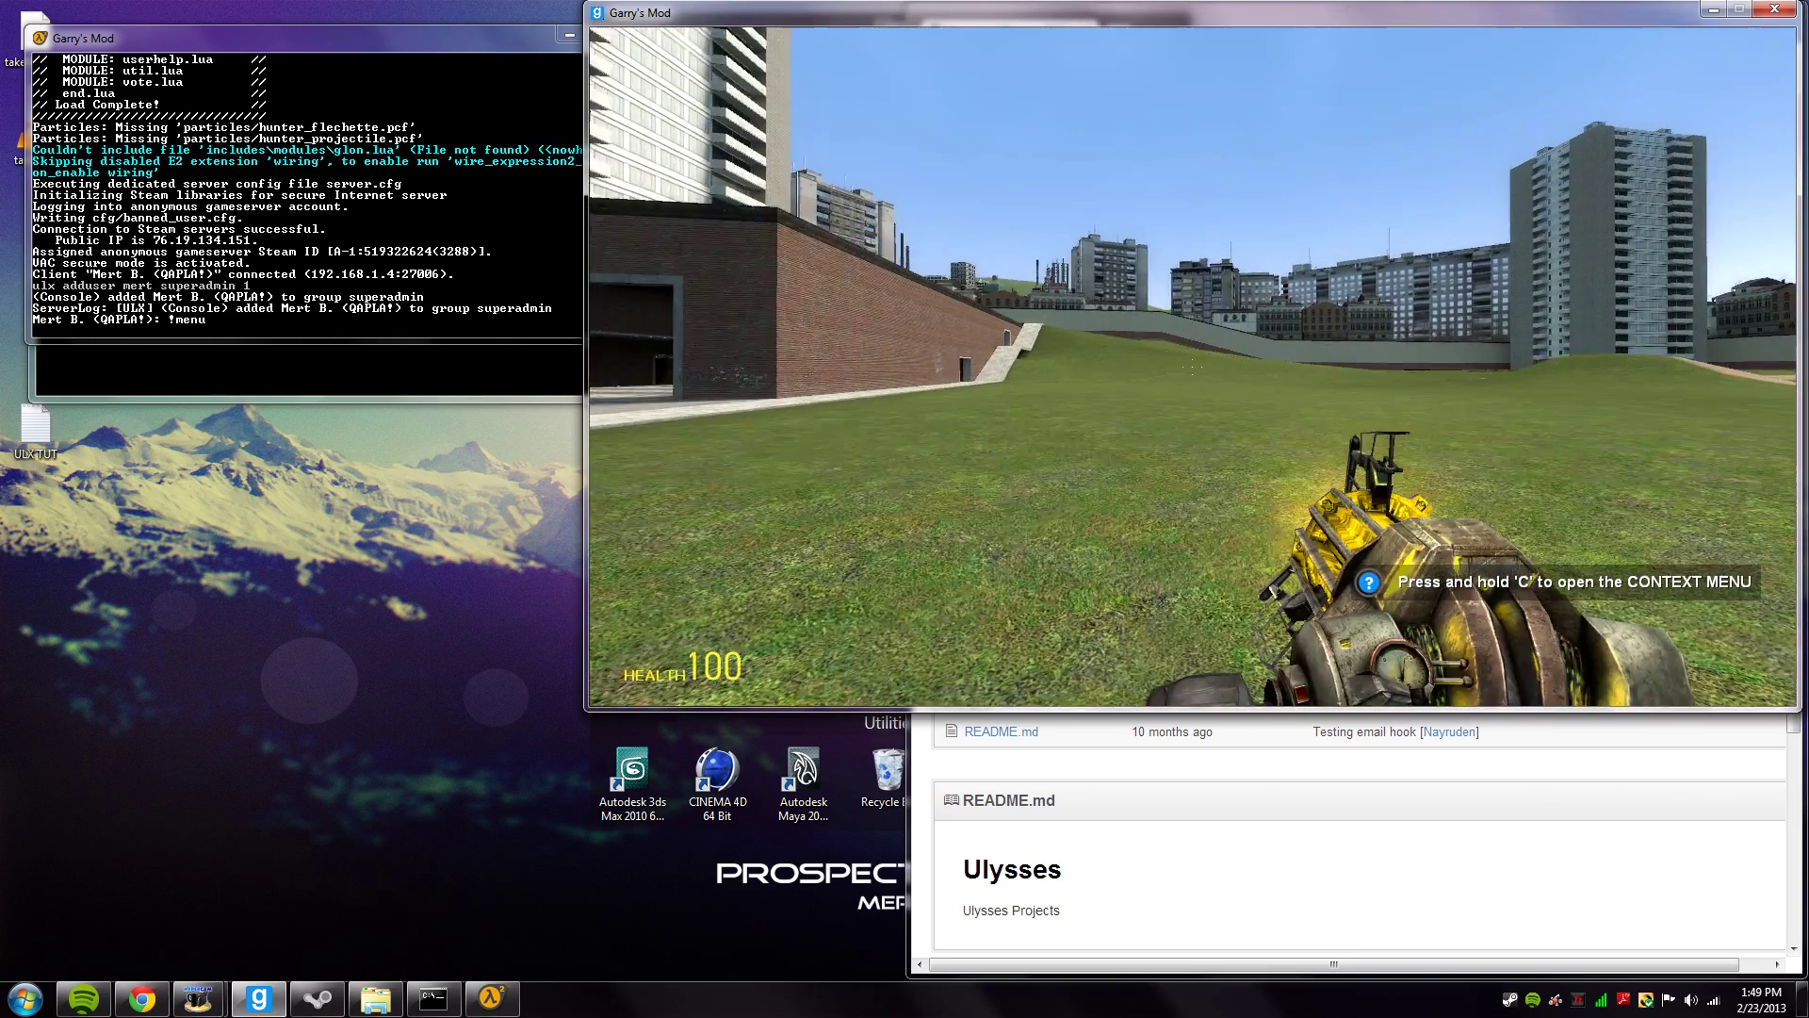
Leave the game, go to the garrysmod addons folder, enter the ulx folder and open the ulx_motd text file.
{"action": "key", "text": "alt+Tab"}
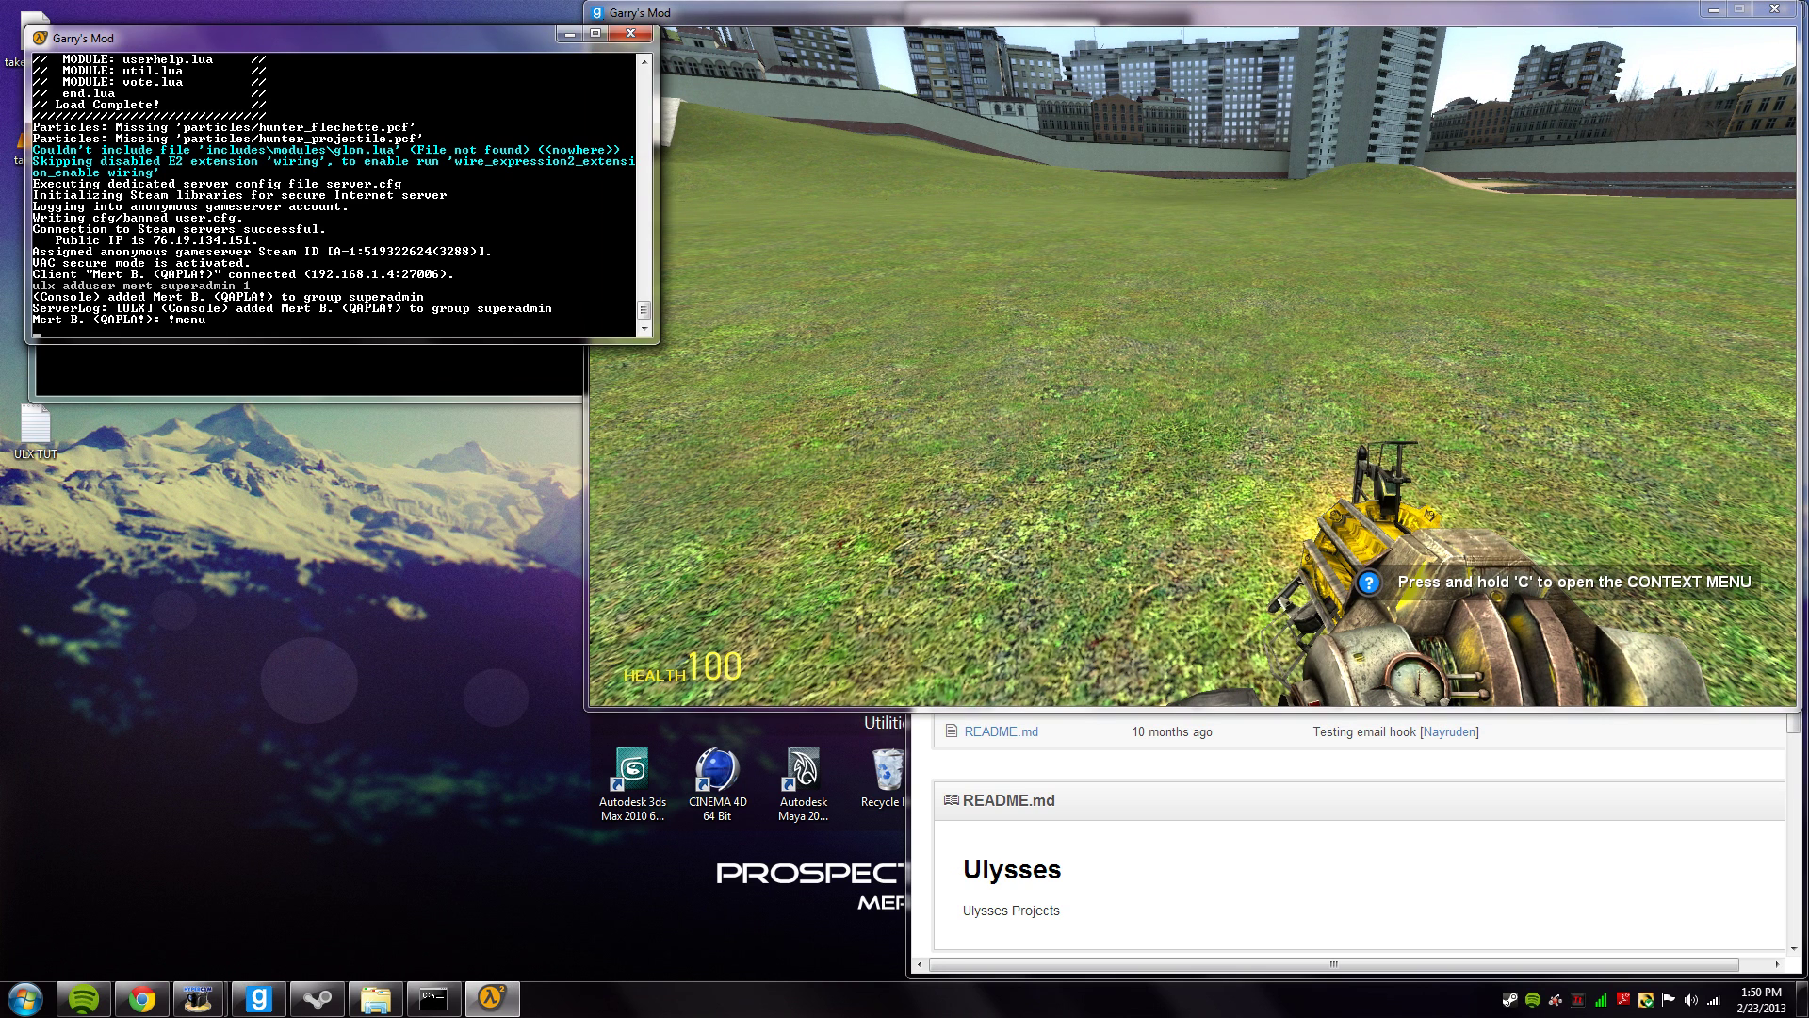
{"action": "left_click", "coordinate": [387, 991]}
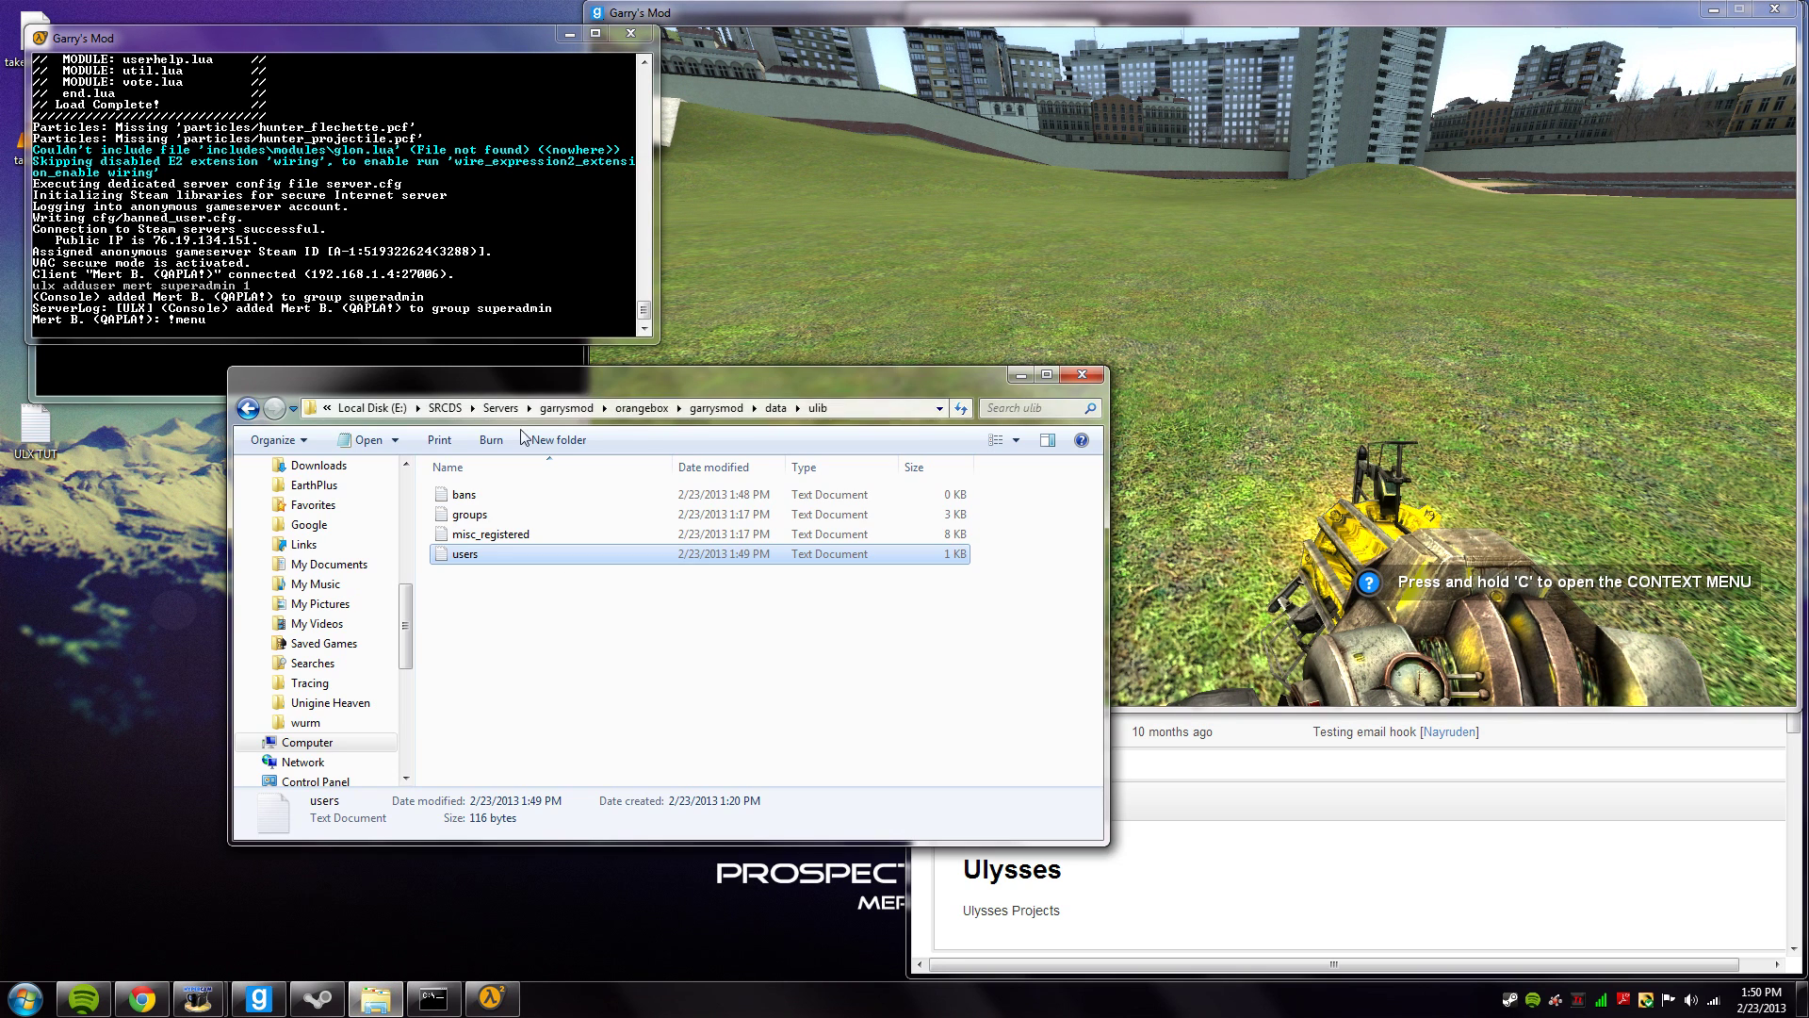
{"action": "left_click", "coordinate": [735, 415]}
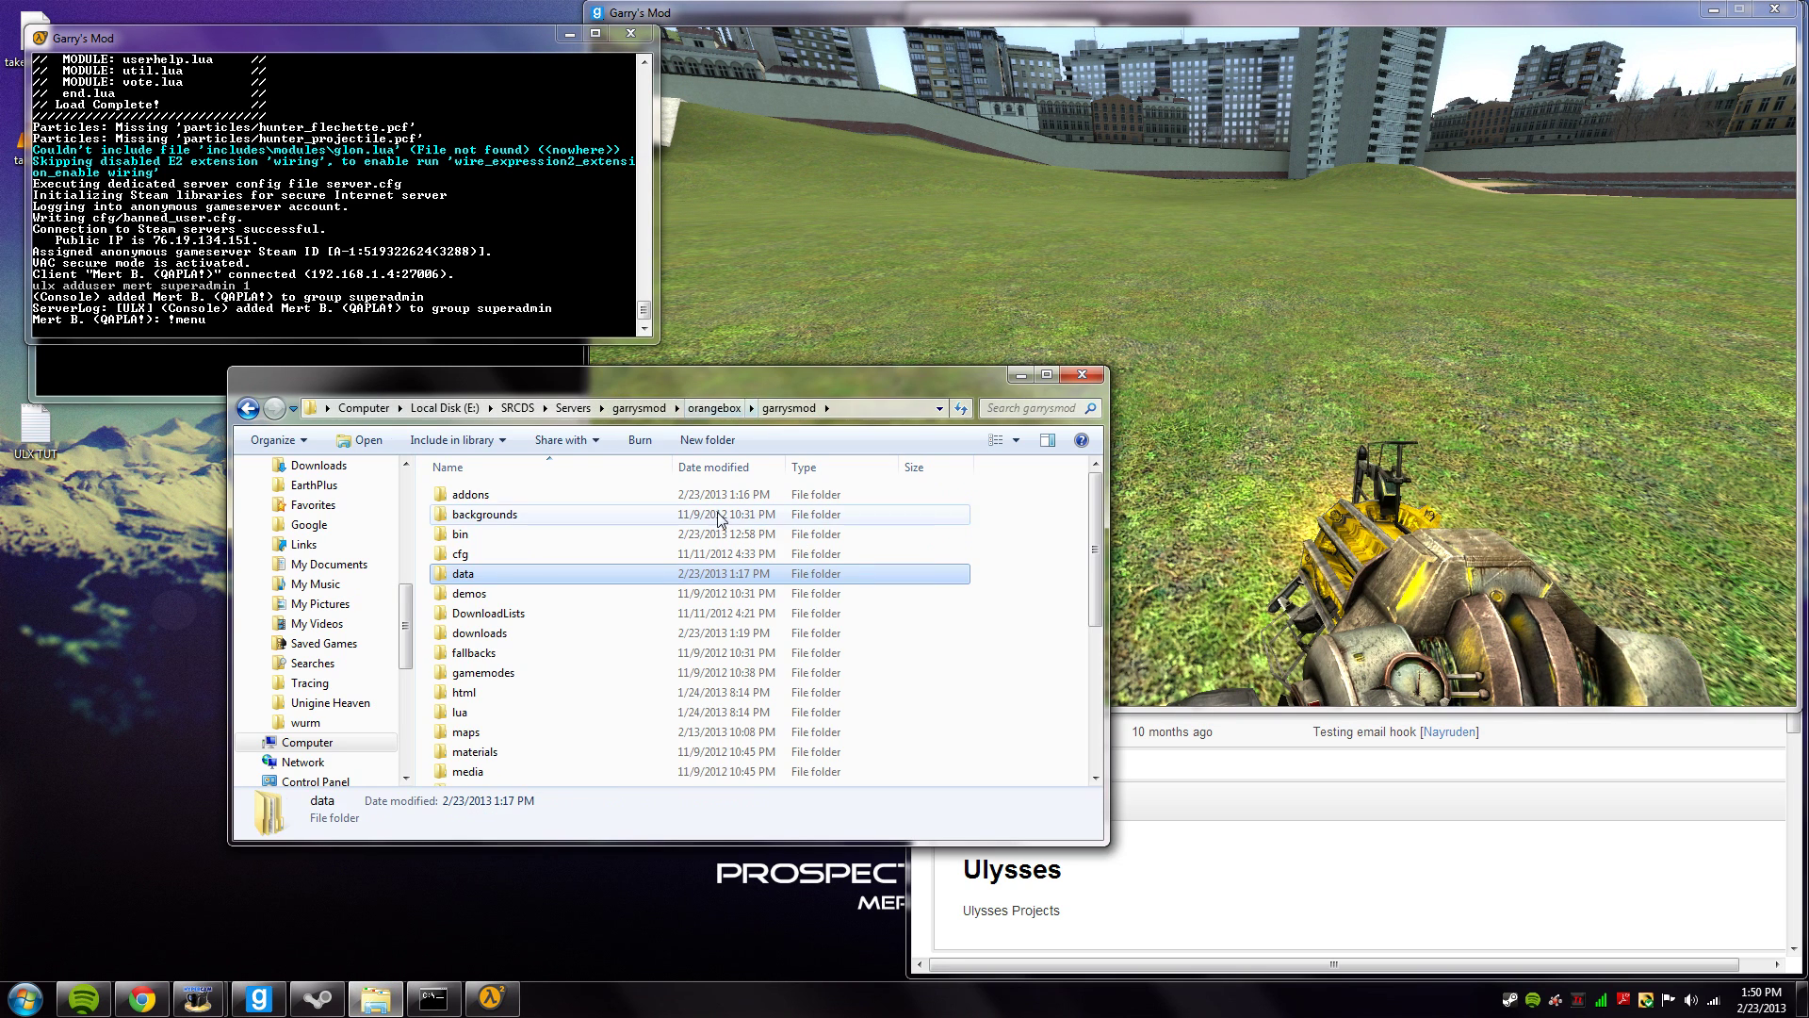
{"action": "double_click", "coordinate": [586, 492]}
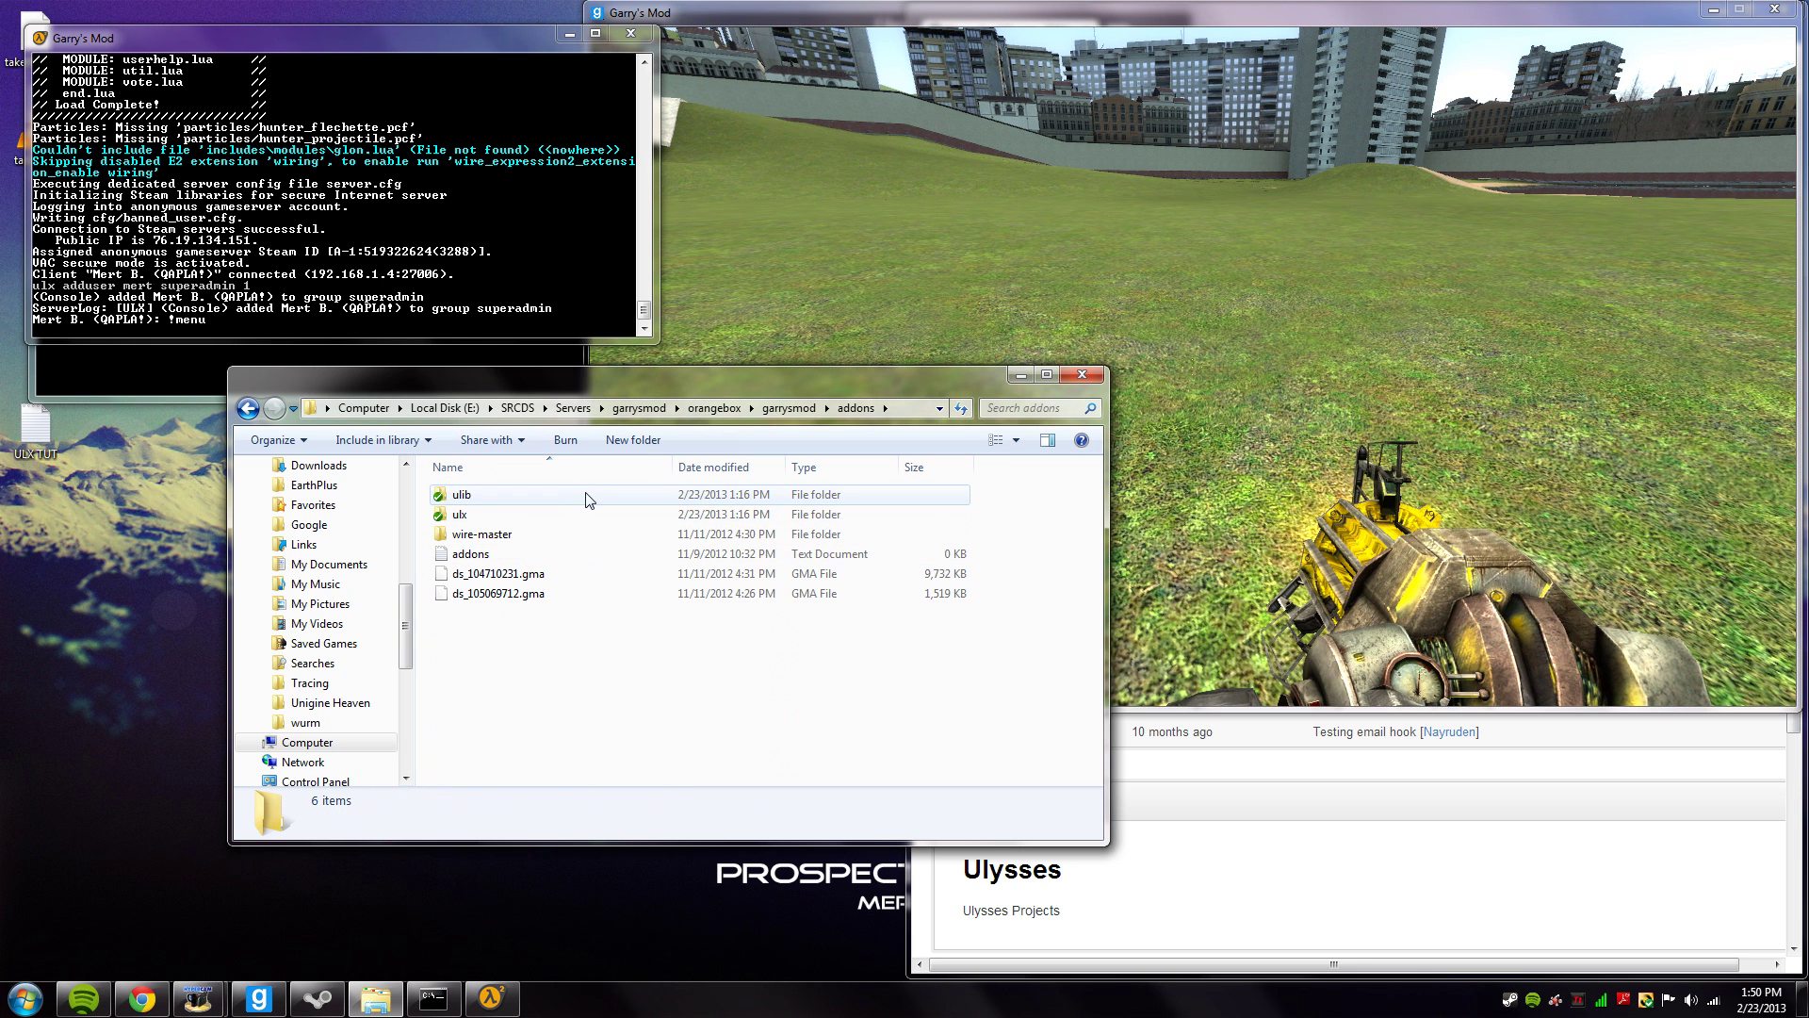
{"action": "double_click", "coordinate": [558, 514]}
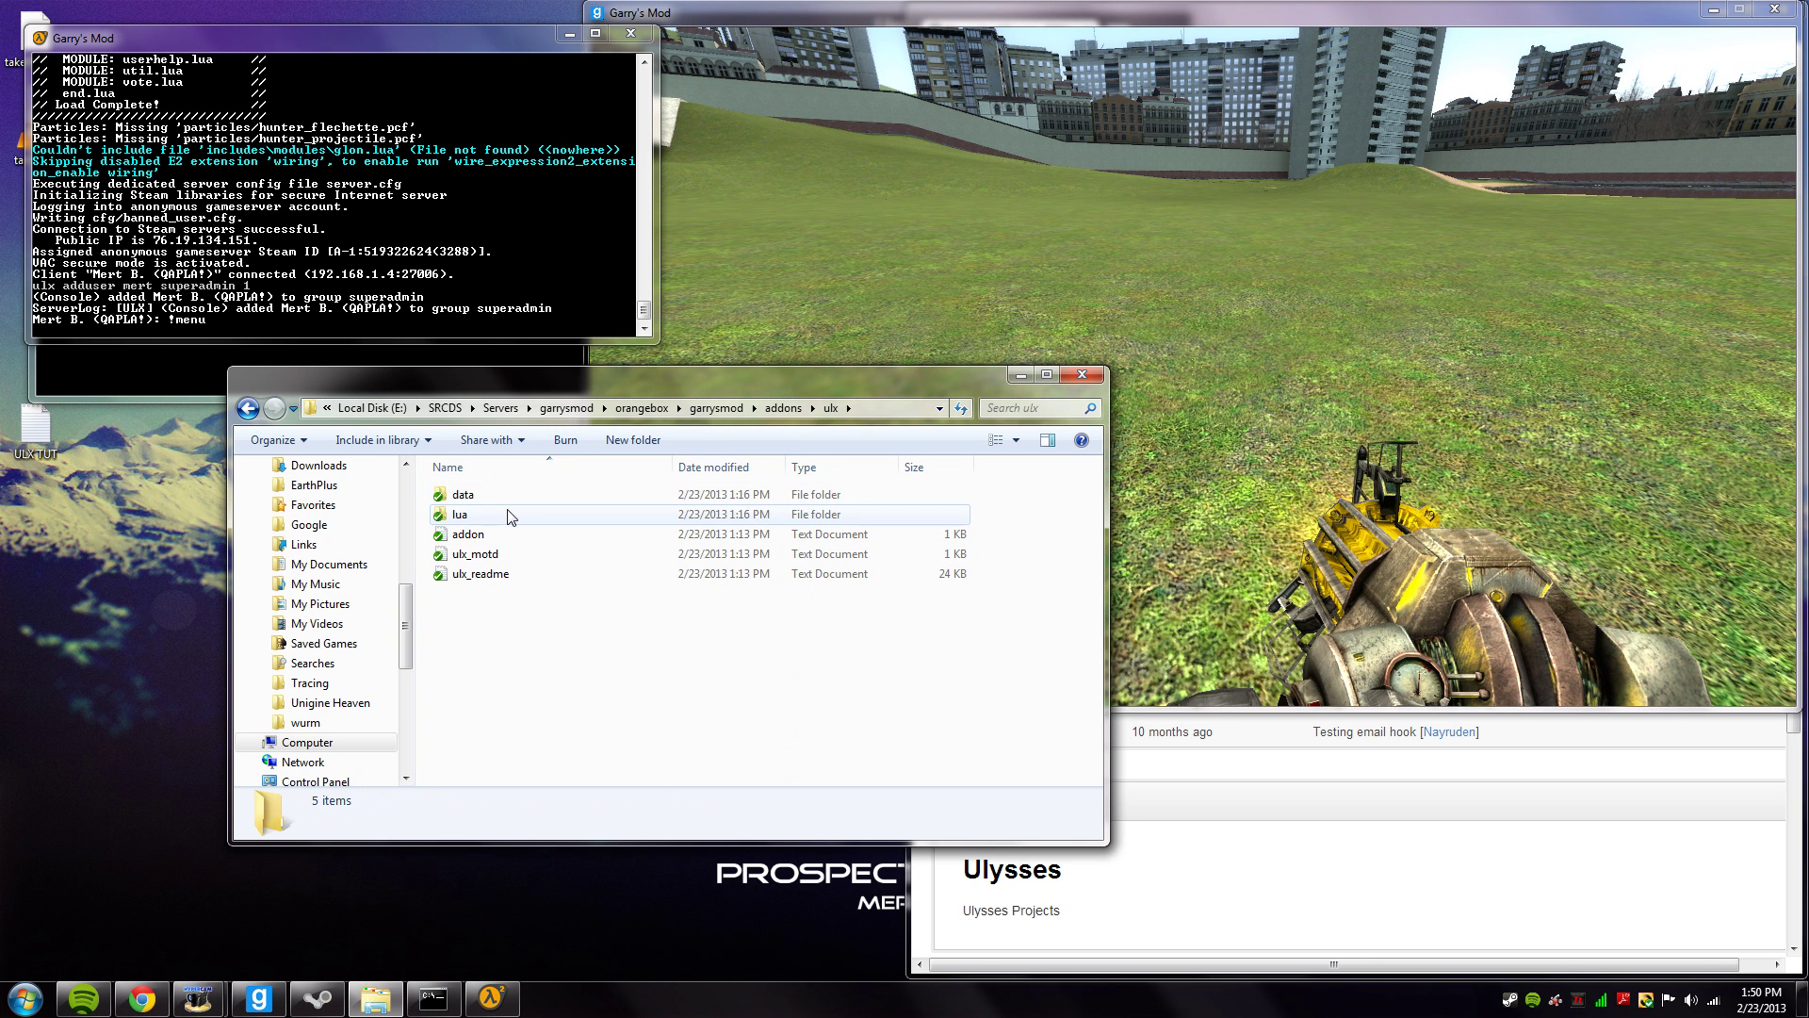
{"action": "double_click", "coordinate": [510, 560]}
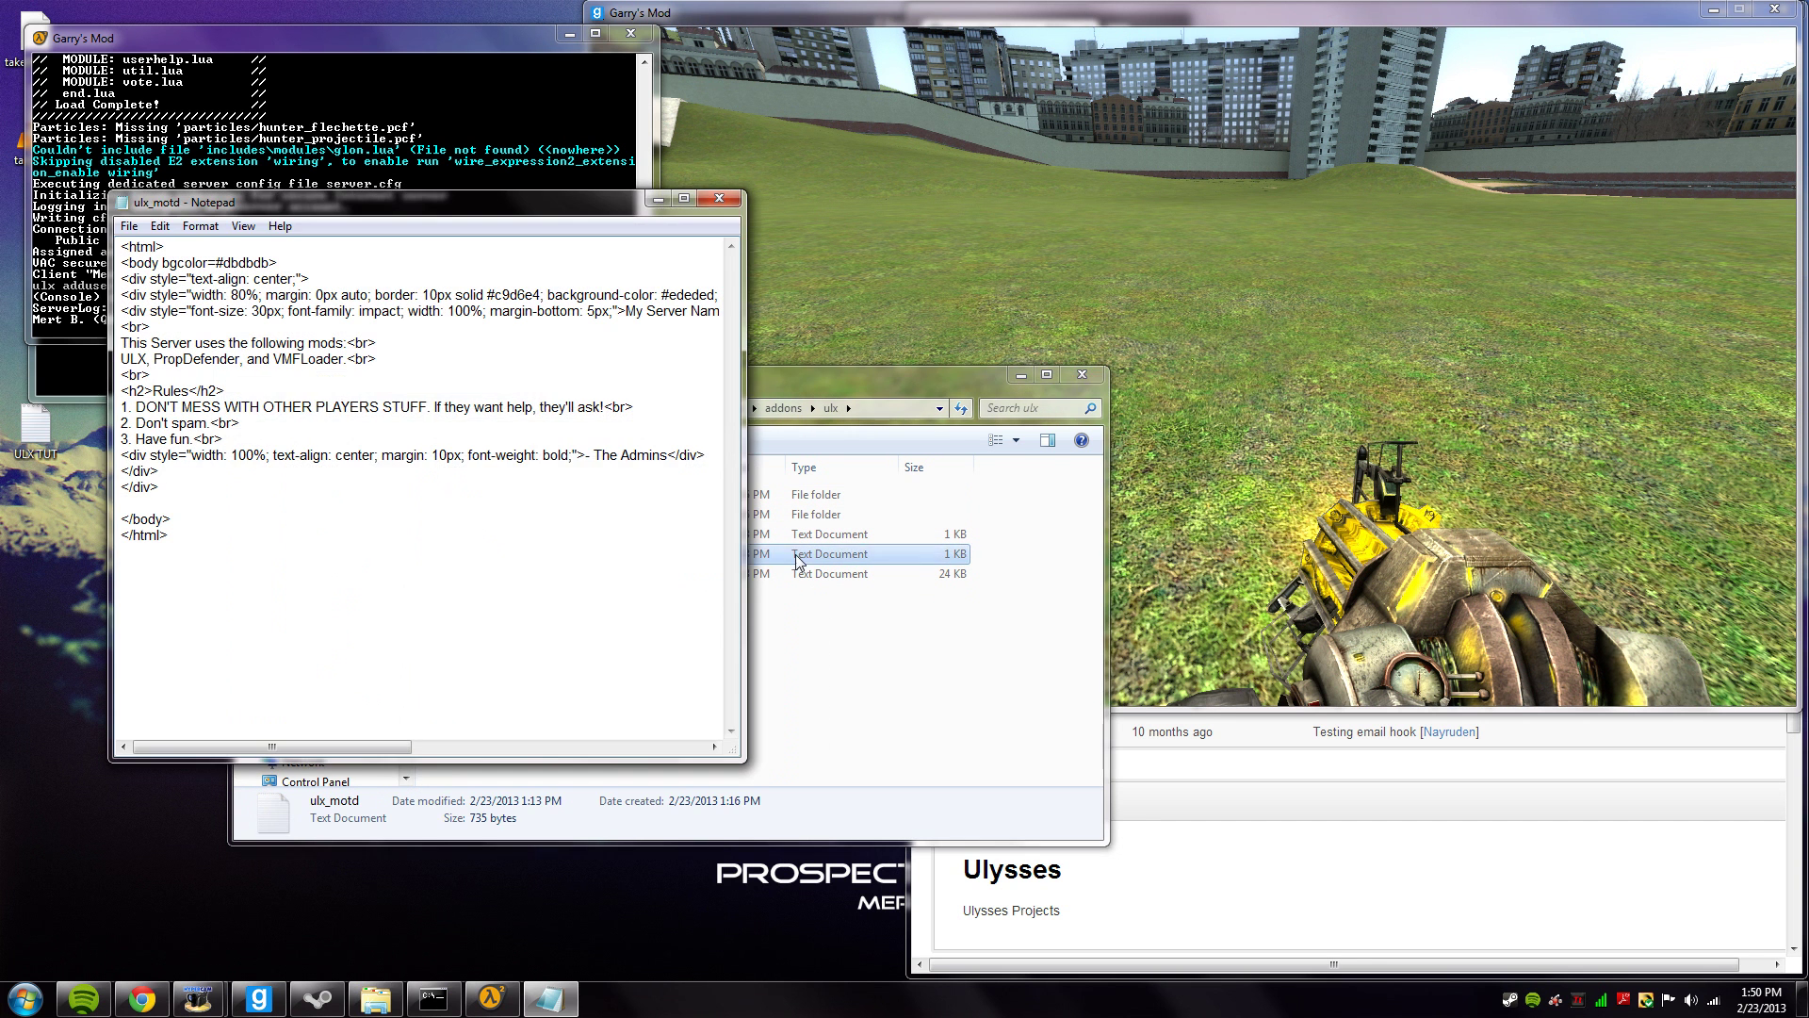
Enlarge the Notepad window, examine the MOTD's HTML and its Rules lines, and close the file.
{"action": "left_click", "coordinate": [885, 603]}
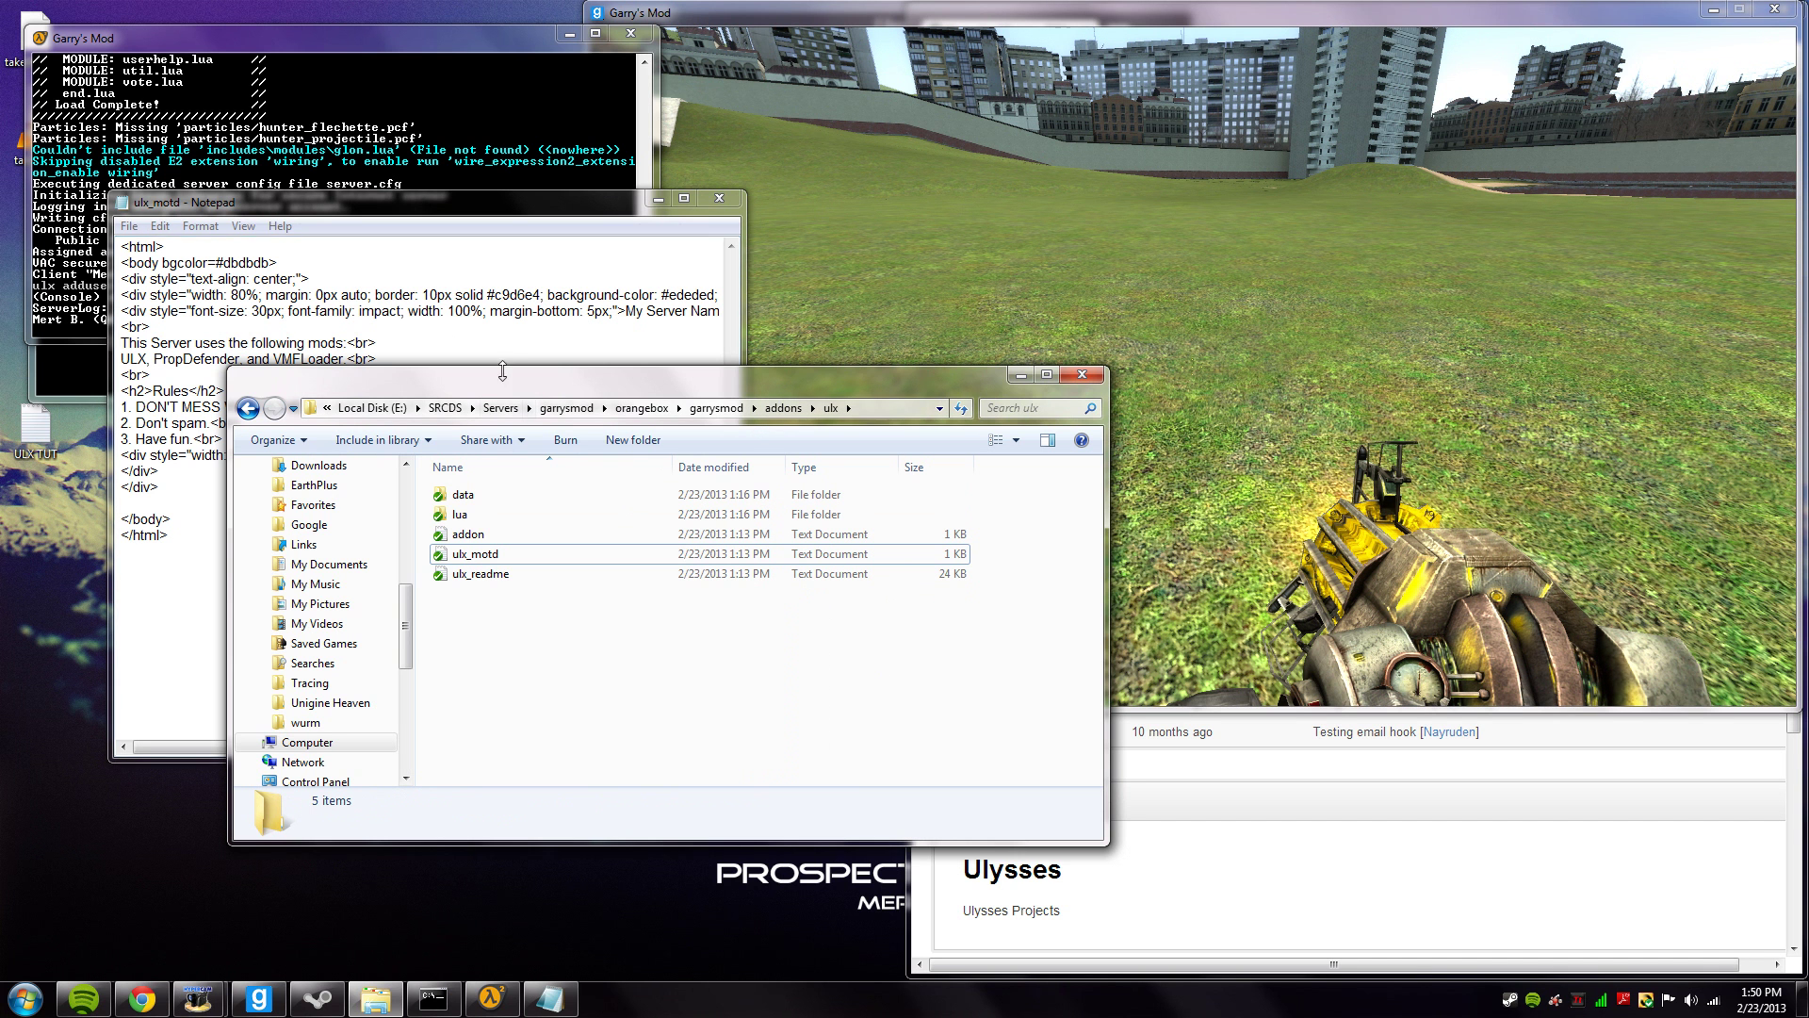
{"action": "left_click", "coordinate": [519, 332]}
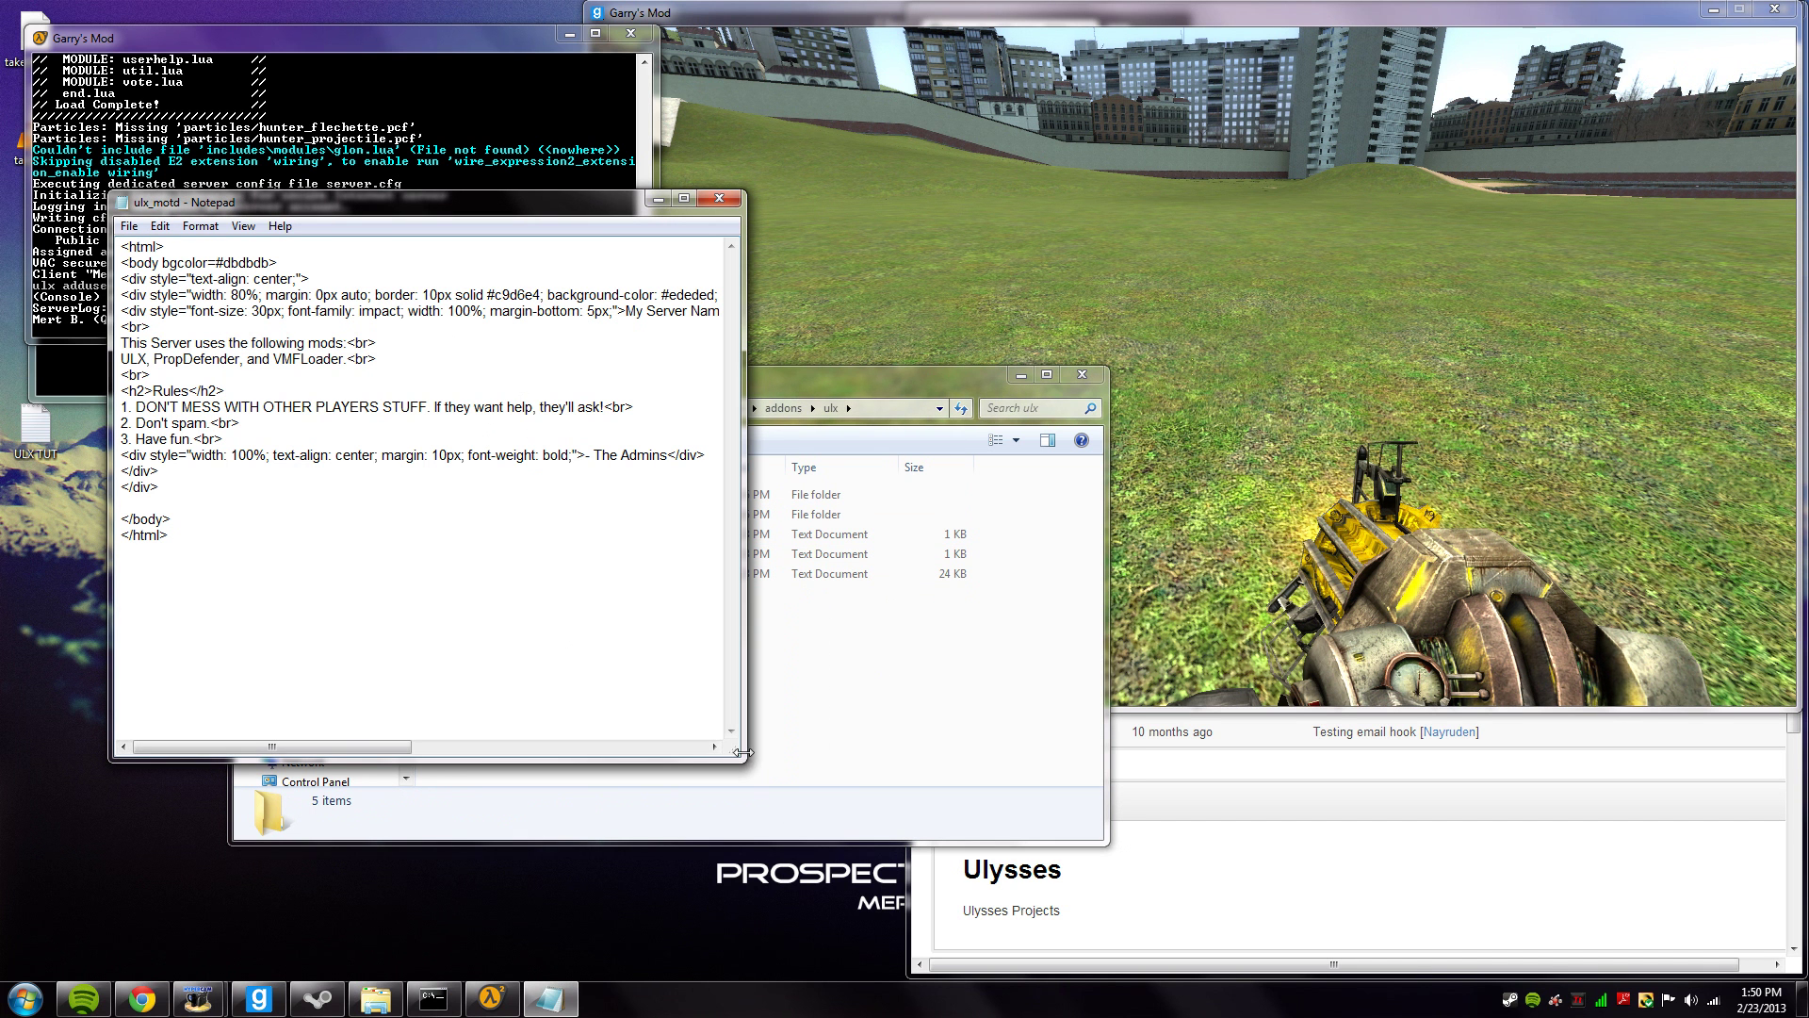
{"action": "left_click_drag", "start_coordinate": [744, 759], "coordinate": [1457, 802]}
{"action": "left_click", "coordinate": [970, 552]}
{"action": "key", "text": "ctrl+a"}
{"action": "left_click_drag", "start_coordinate": [488, 529], "coordinate": [438, 421]}
{"action": "left_click", "coordinate": [510, 409]}
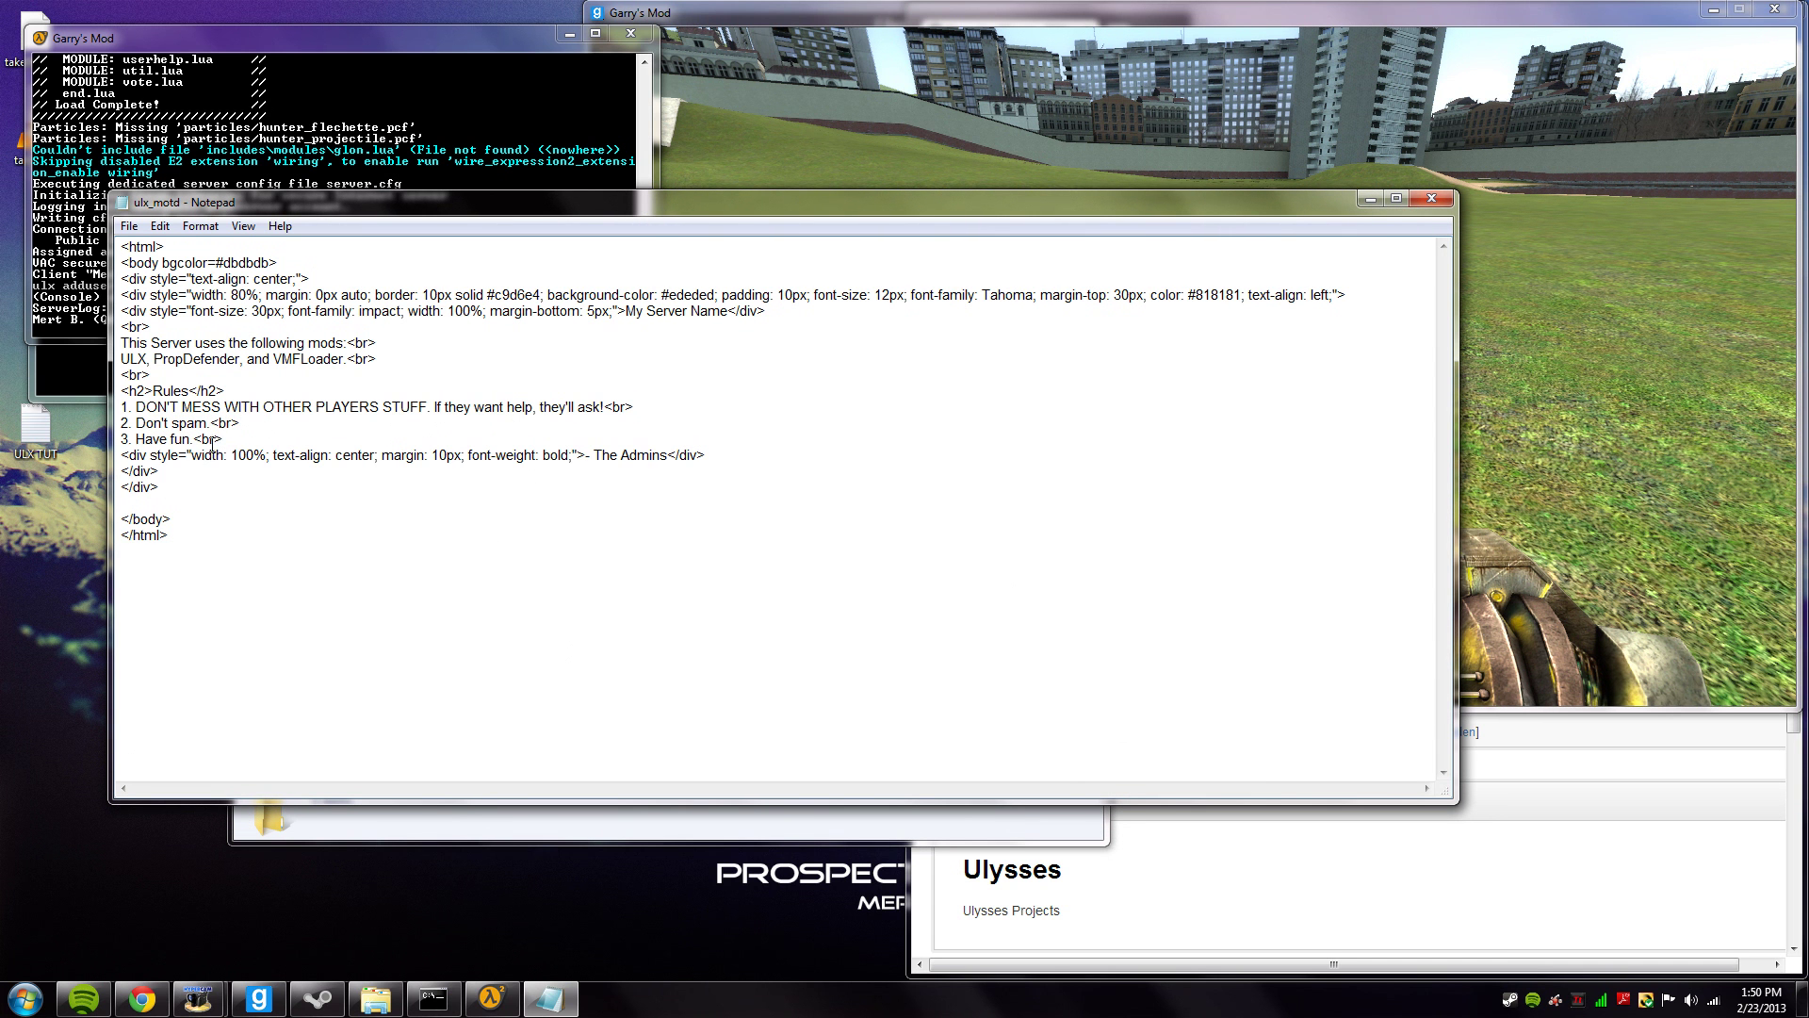
{"action": "left_click_drag", "start_coordinate": [219, 442], "coordinate": [43, 424]}
{"action": "left_click_drag", "start_coordinate": [189, 417], "coordinate": [188, 411]}
{"action": "left_click", "coordinate": [351, 424]}
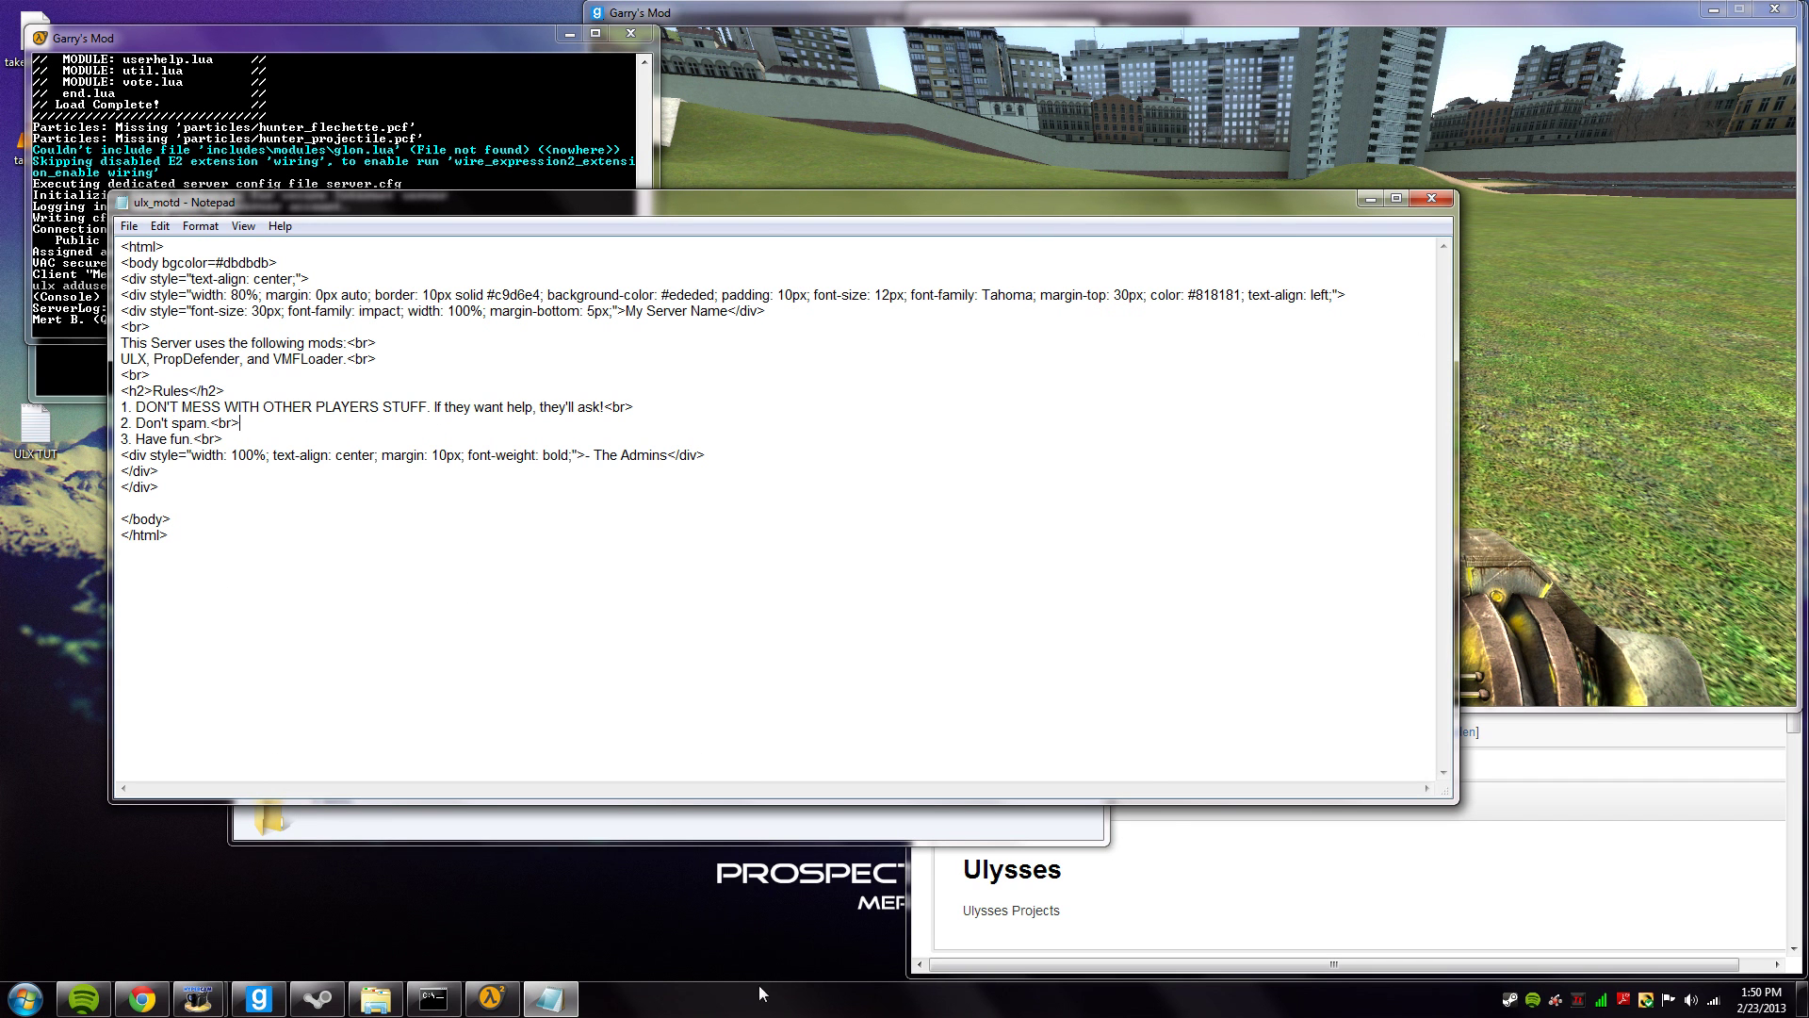
{"action": "left_click", "coordinate": [1430, 200]}
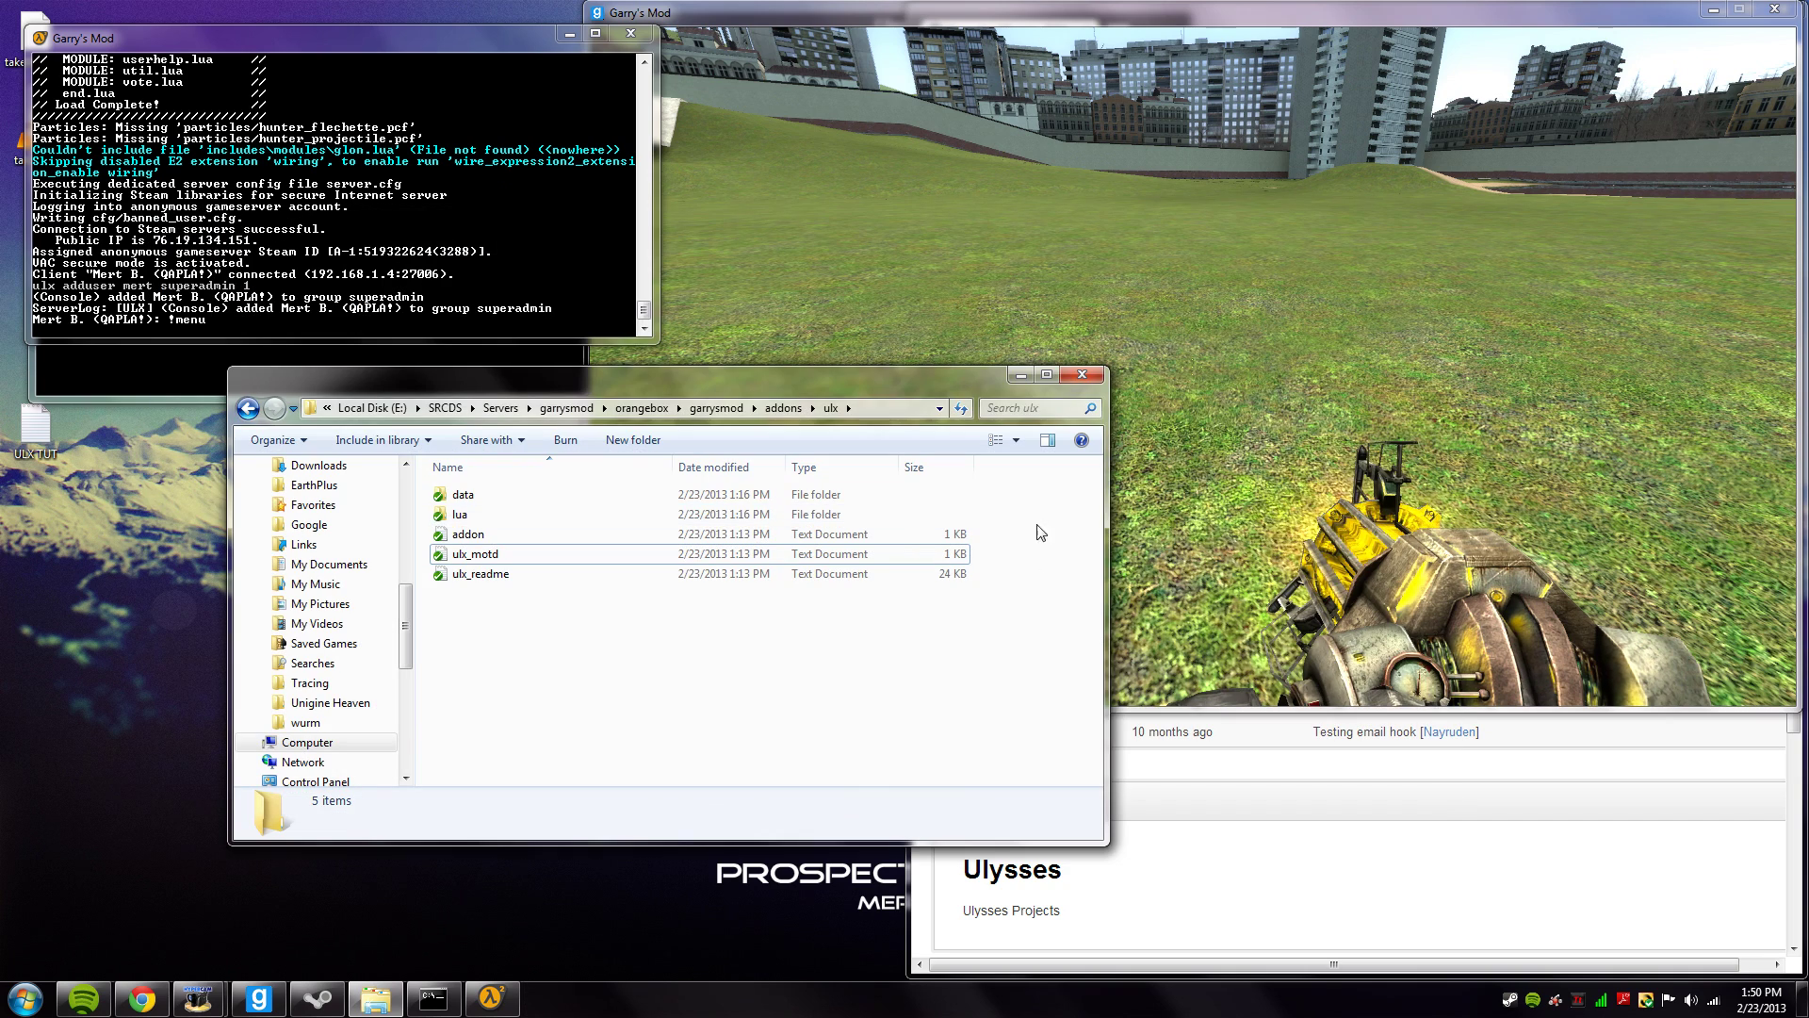
Return to the game, display the message of the day with !motd, look over its rules and close it.
{"action": "left_click", "coordinate": [1021, 375]}
{"action": "left_click", "coordinate": [1023, 377]}
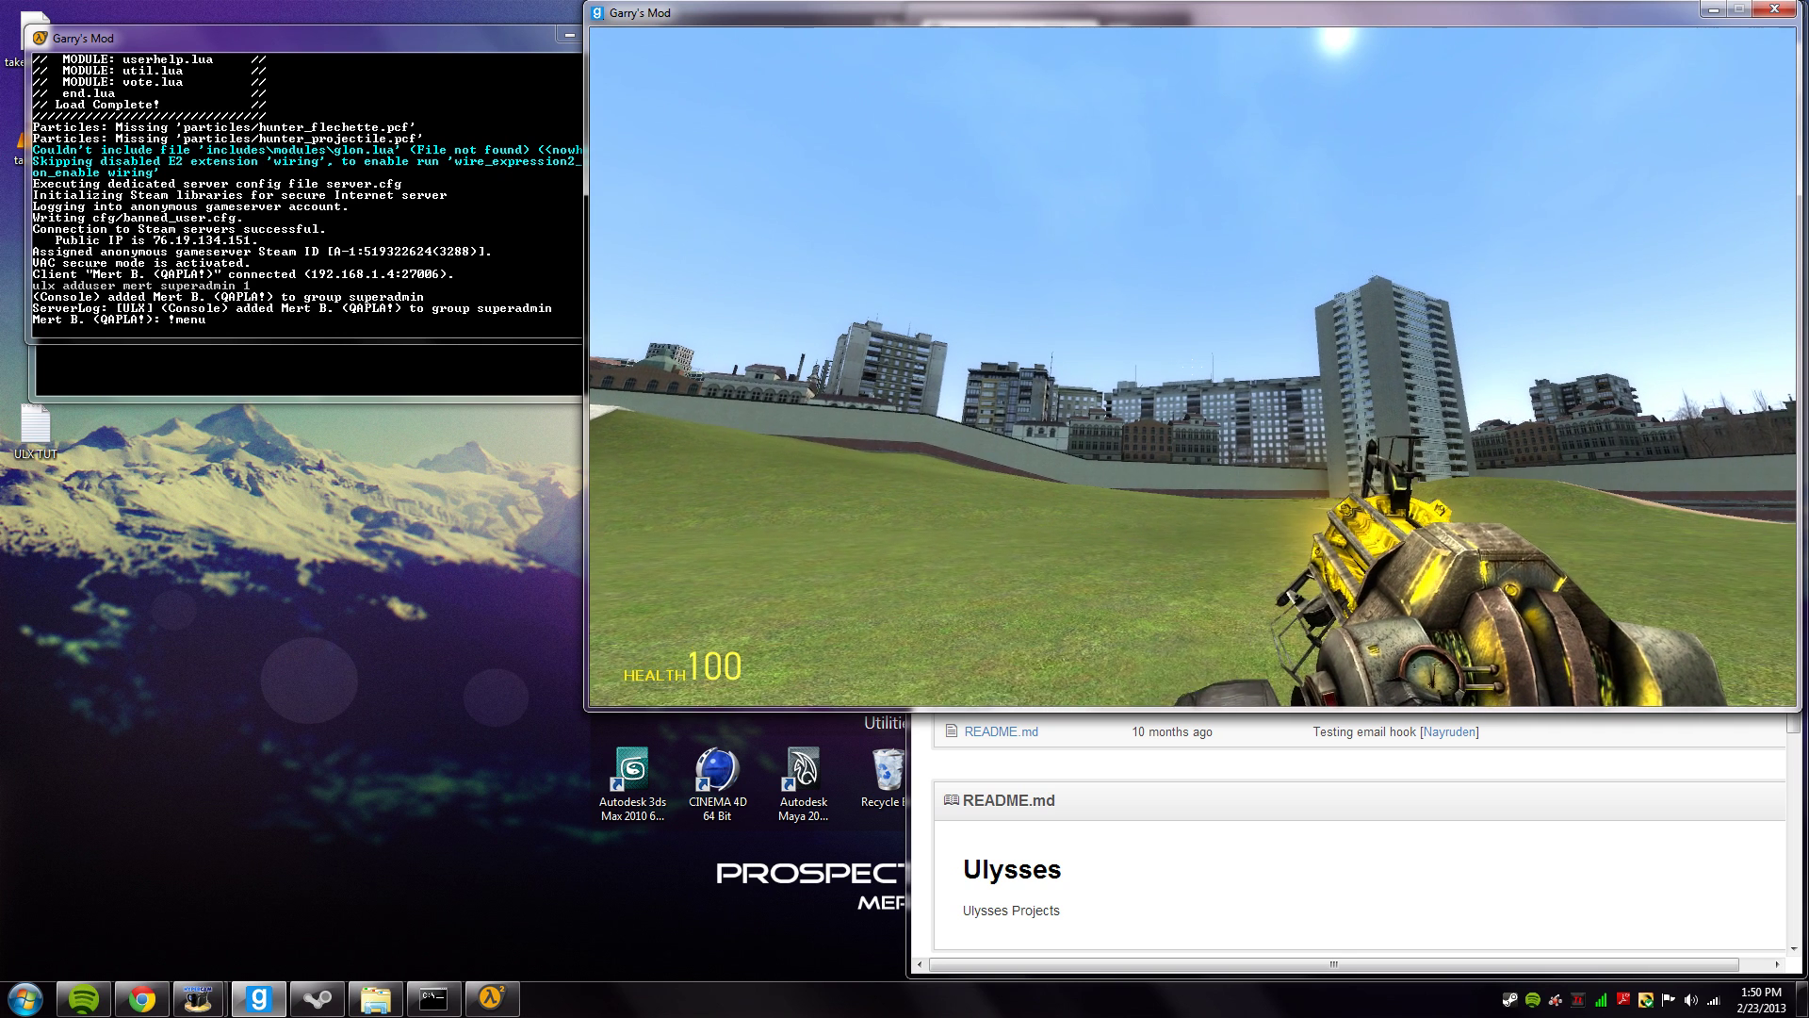
{"action": "type", "text": "y!"}
{"action": "type", "text": "motd"}
{"action": "key", "text": "Return"}
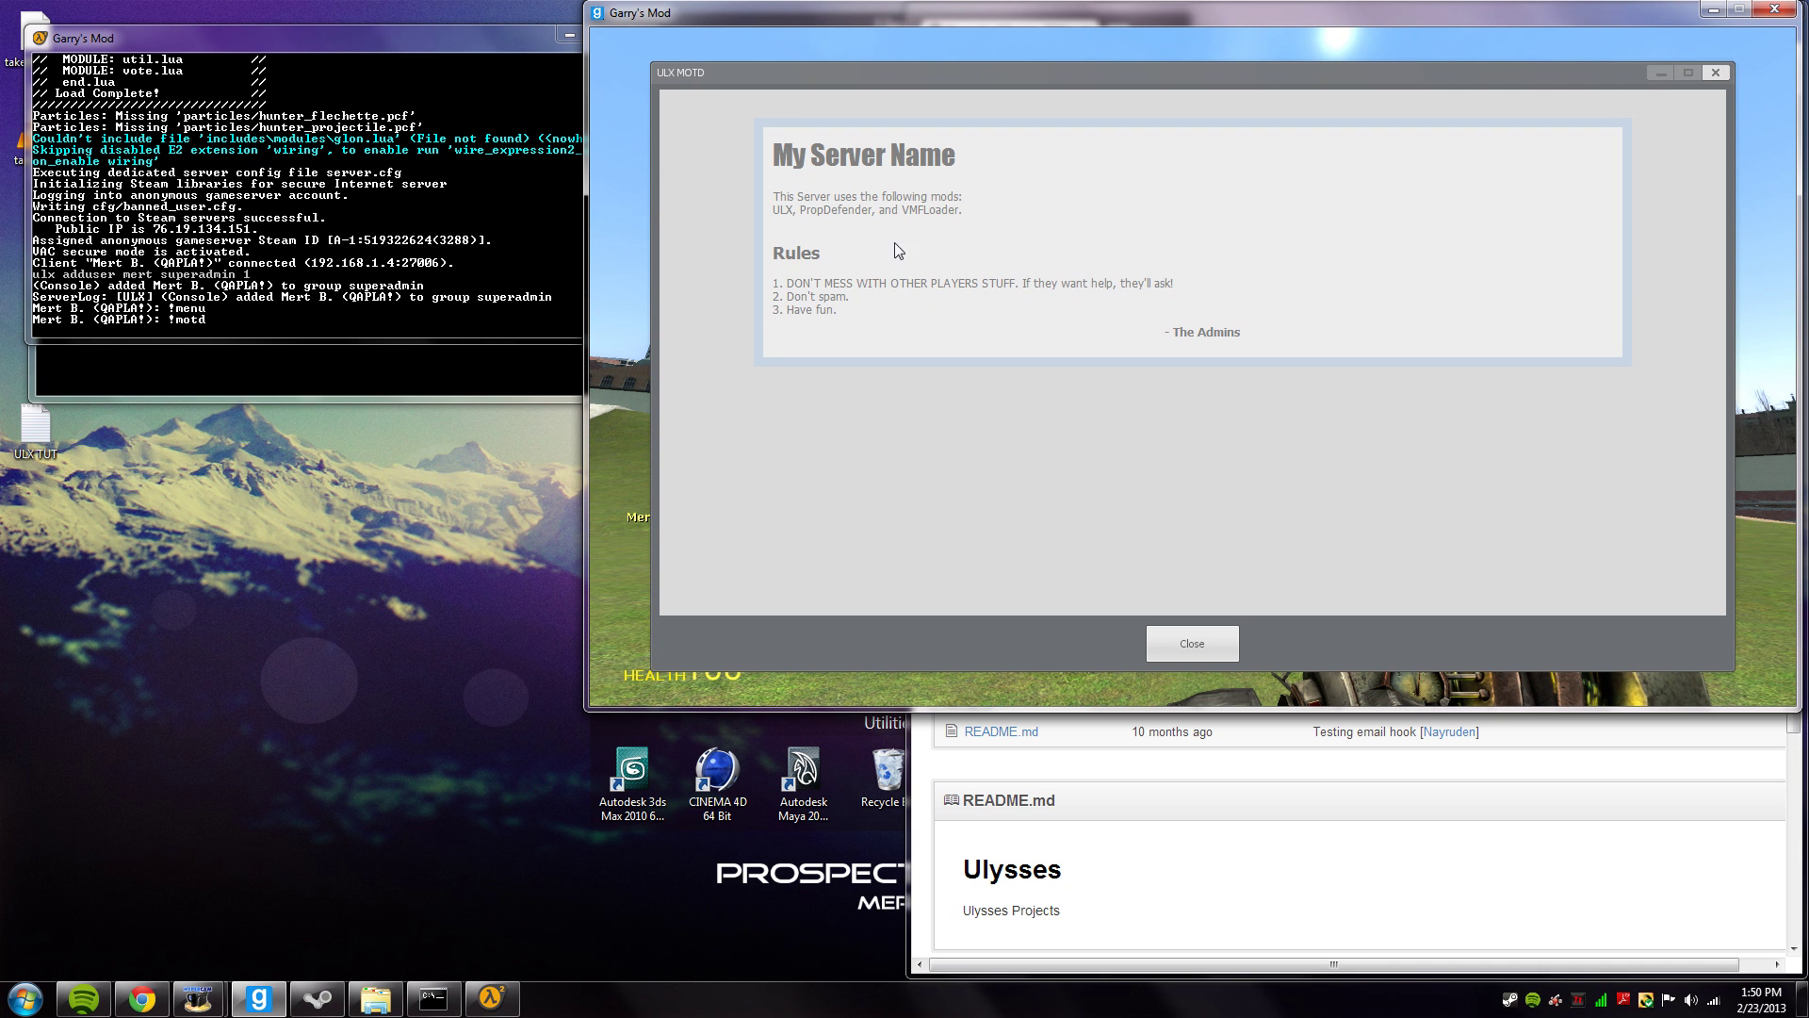
{"action": "left_click_drag", "start_coordinate": [892, 331], "coordinate": [1236, 440]}
{"action": "left_click", "coordinate": [829, 286]}
{"action": "left_click", "coordinate": [1209, 633]}
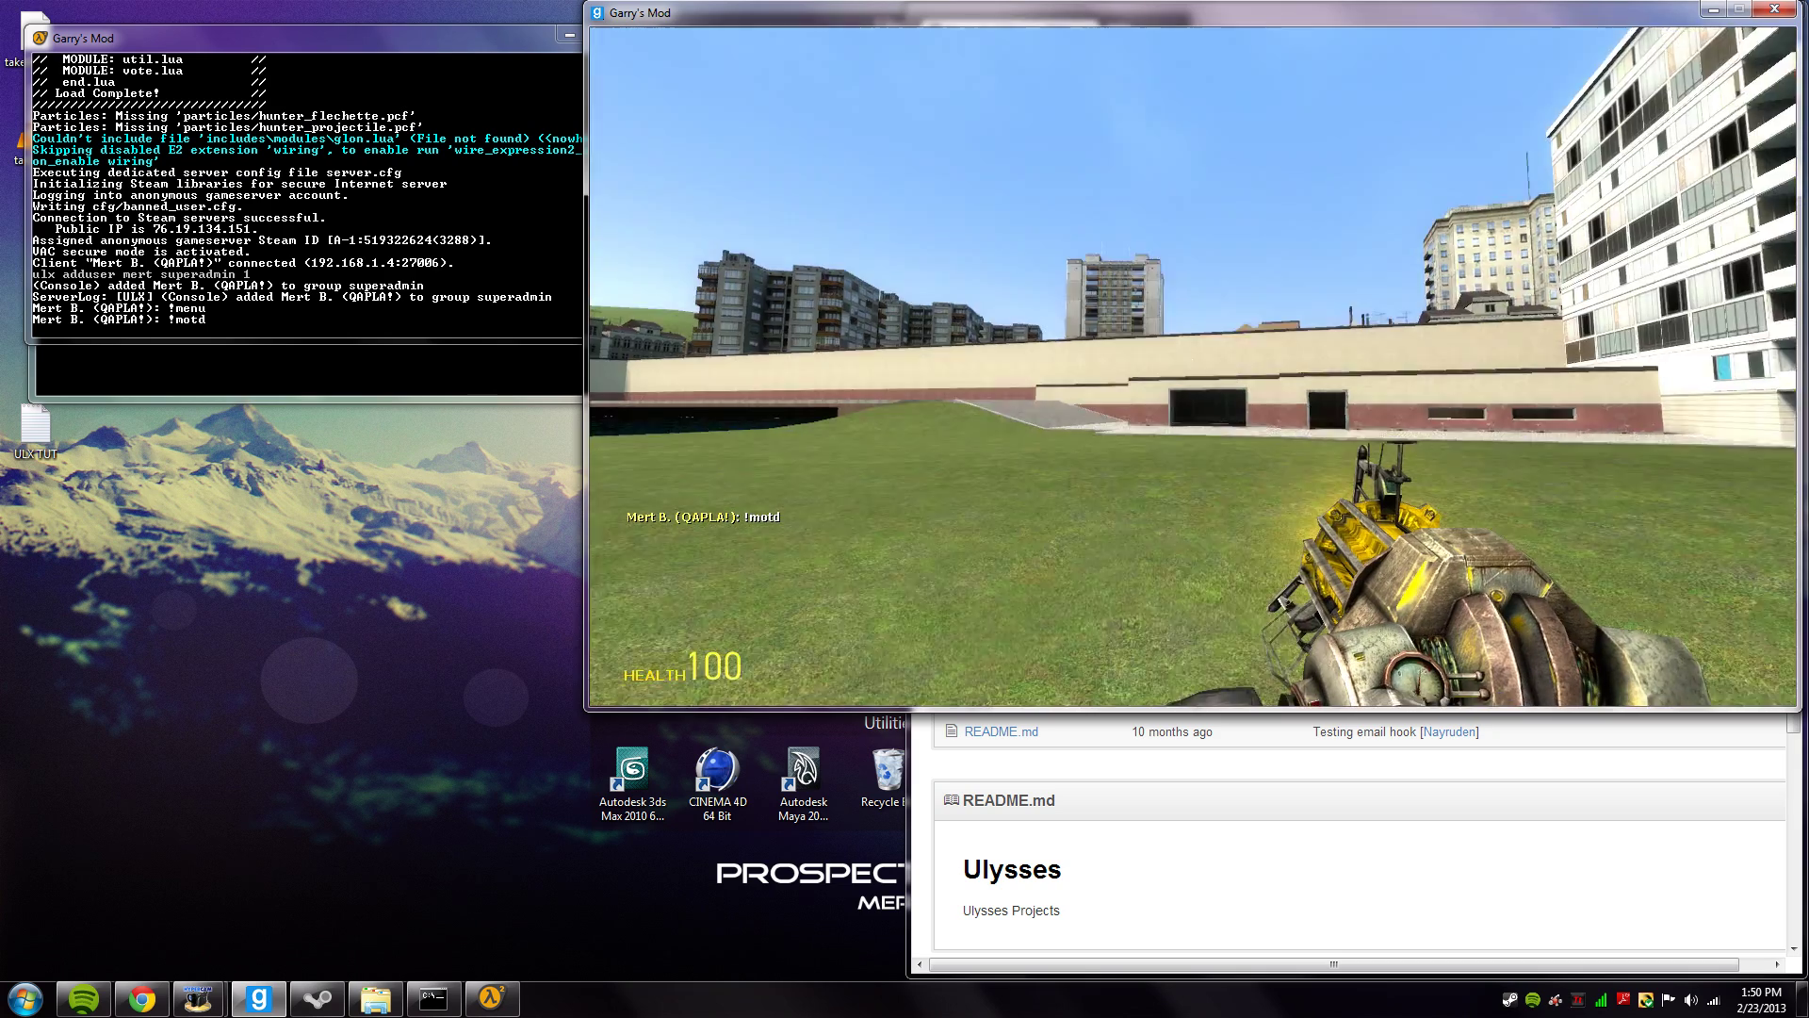
{"action": "key", "text": "w"}
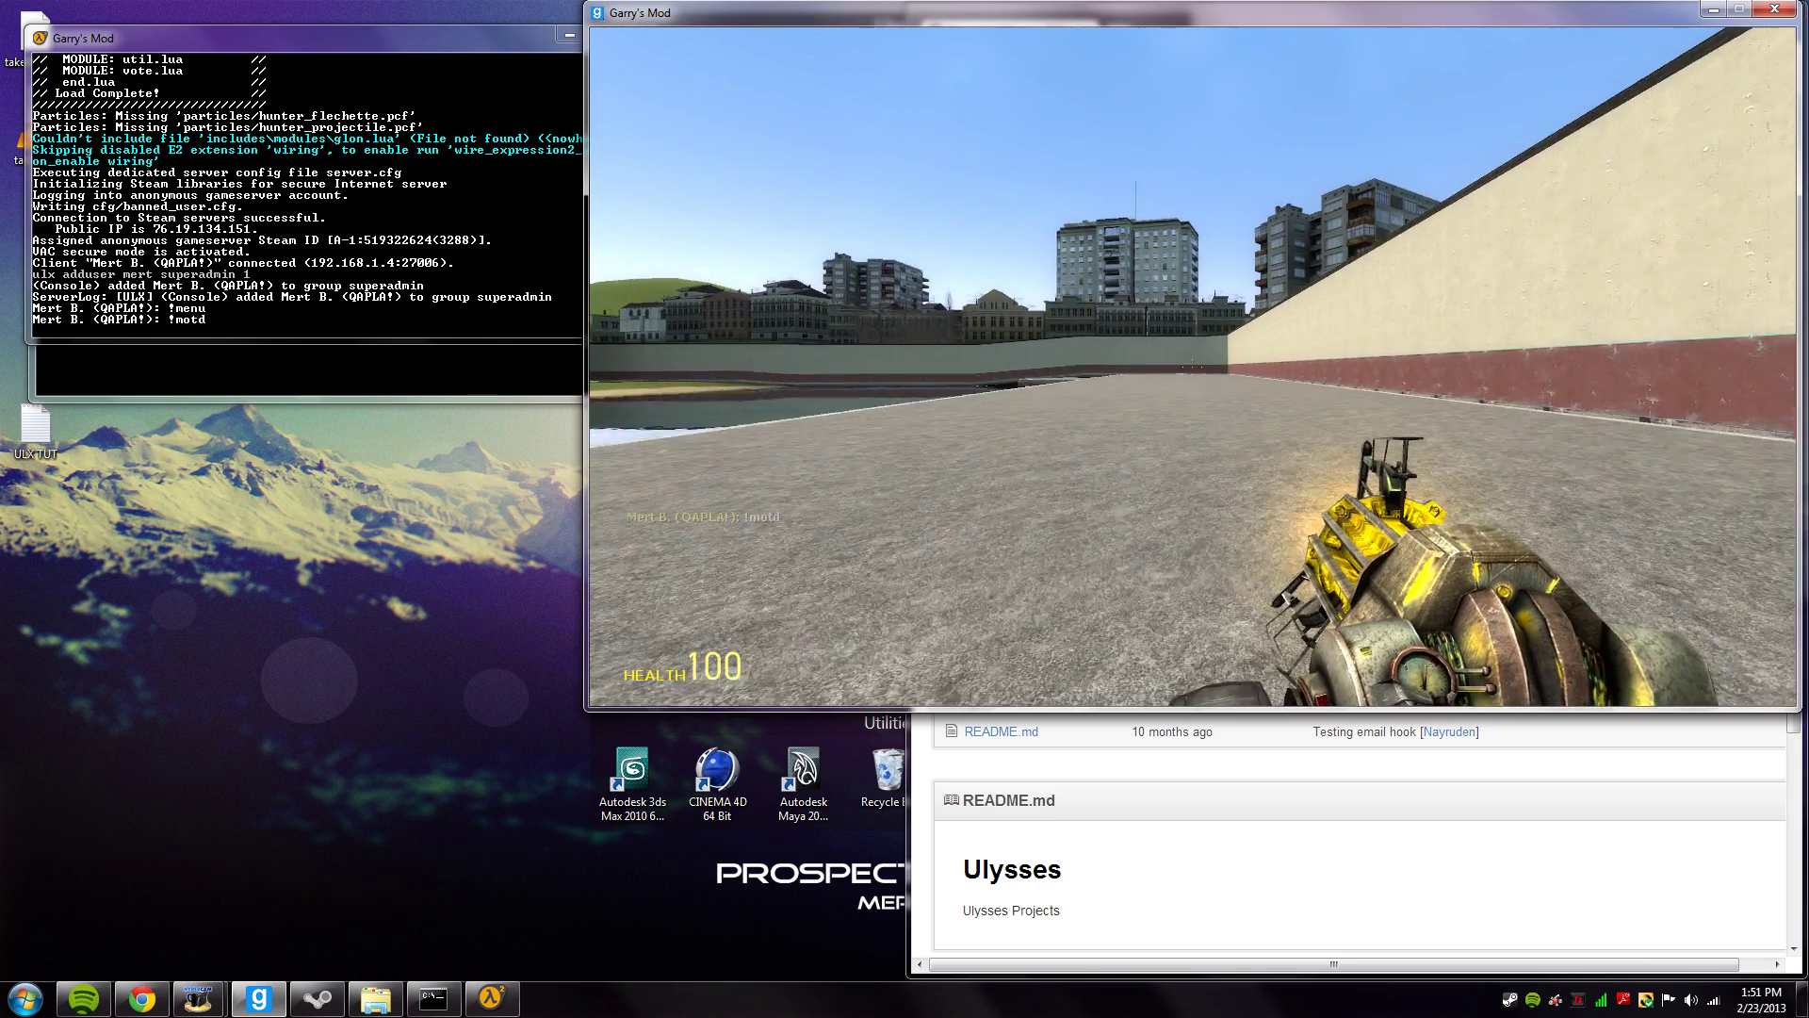
{"action": "key", "text": "w"}
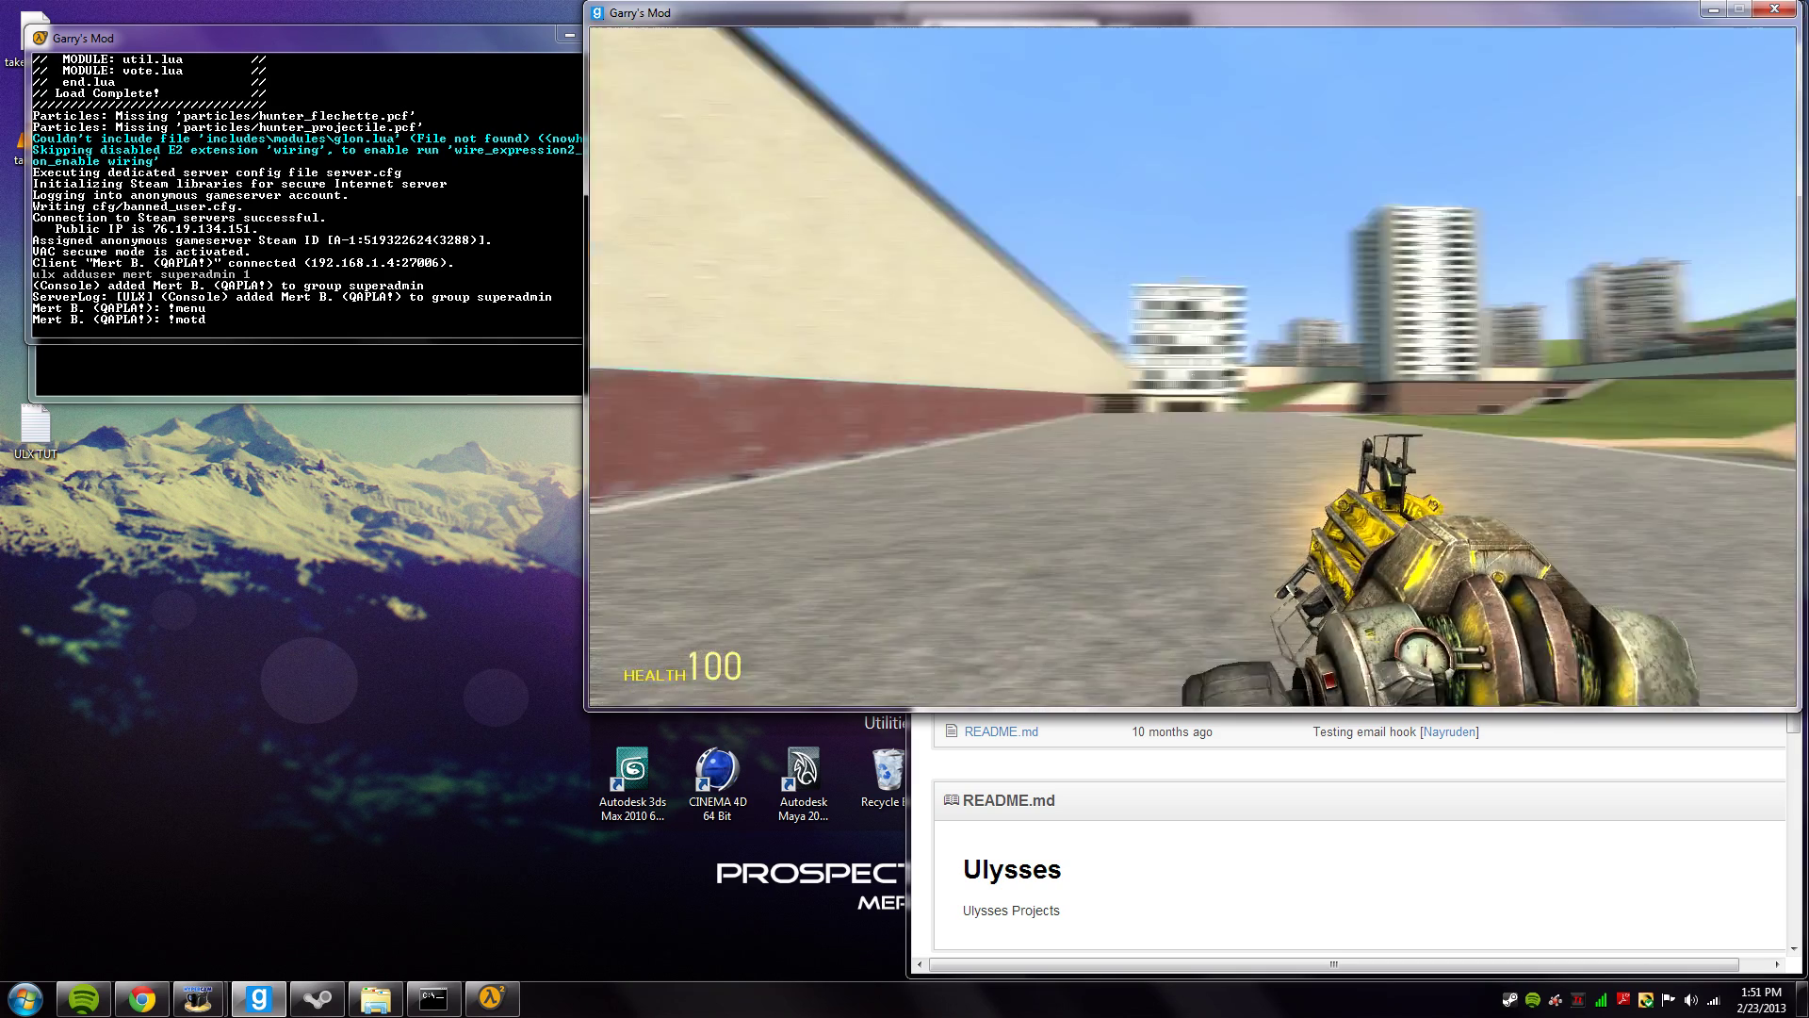
{"action": "key", "text": "w"}
{"action": "key", "text": "space"}
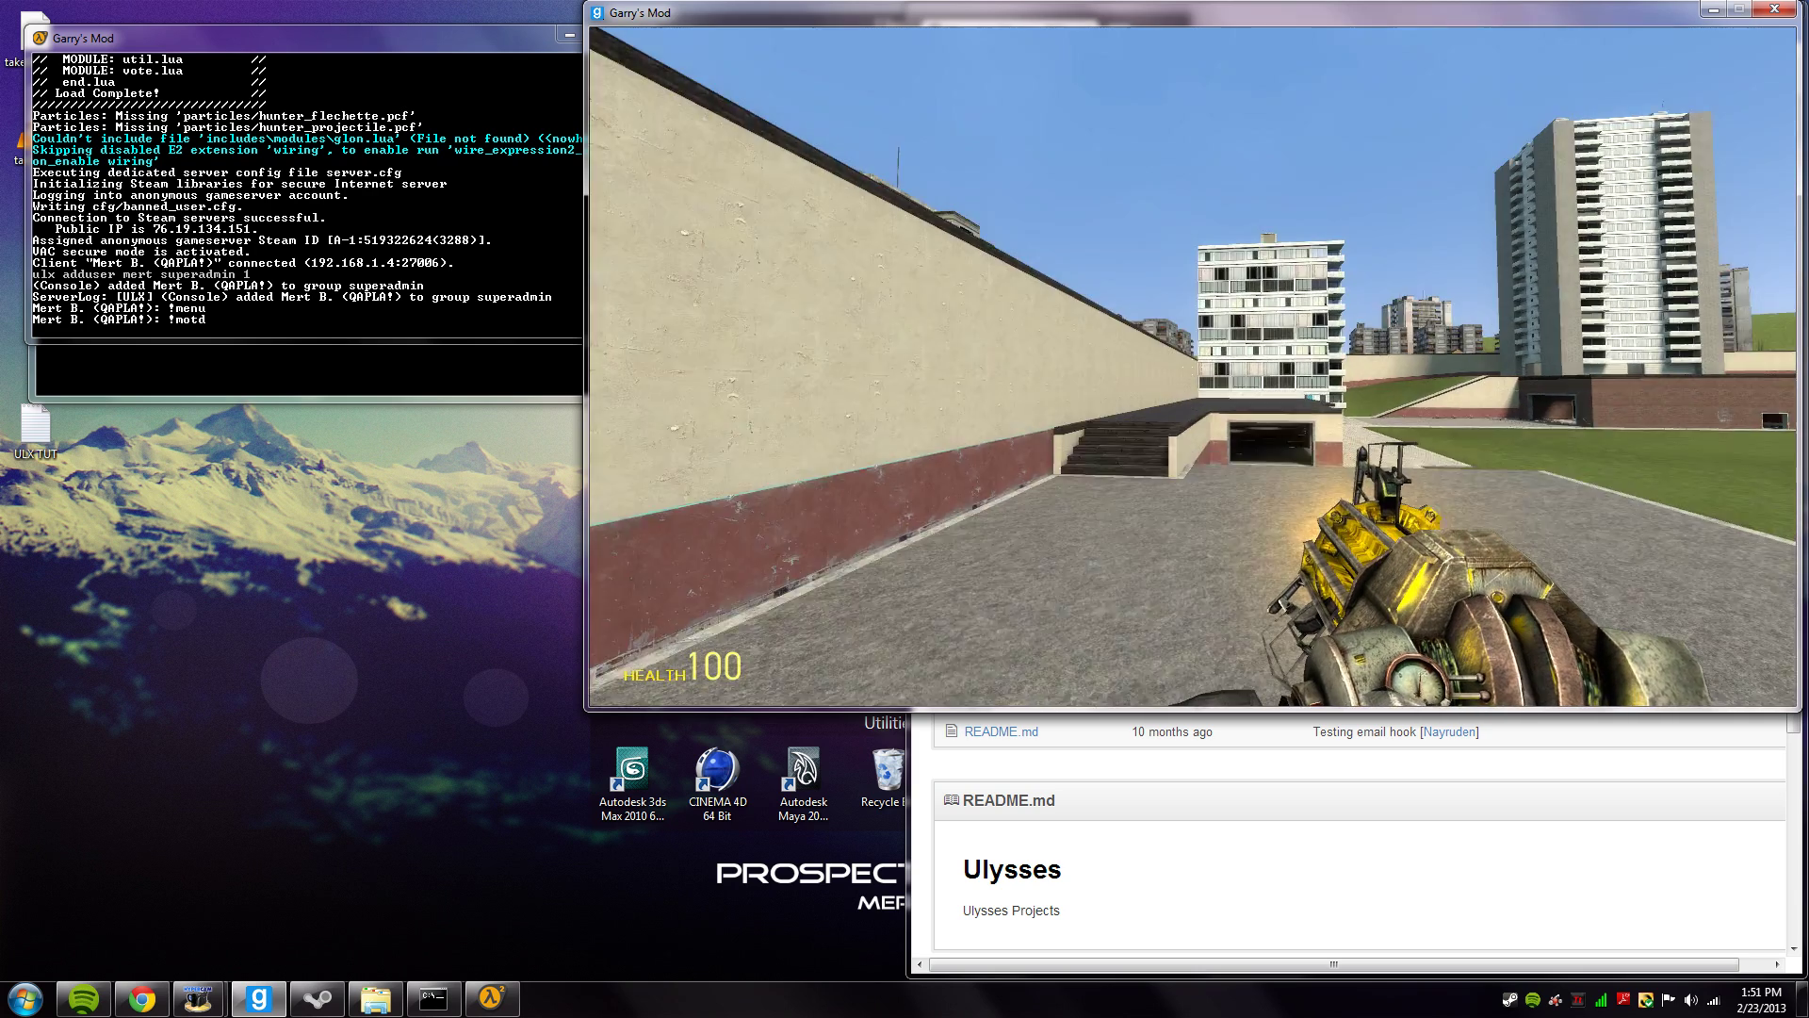
{"action": "key", "text": "w"}
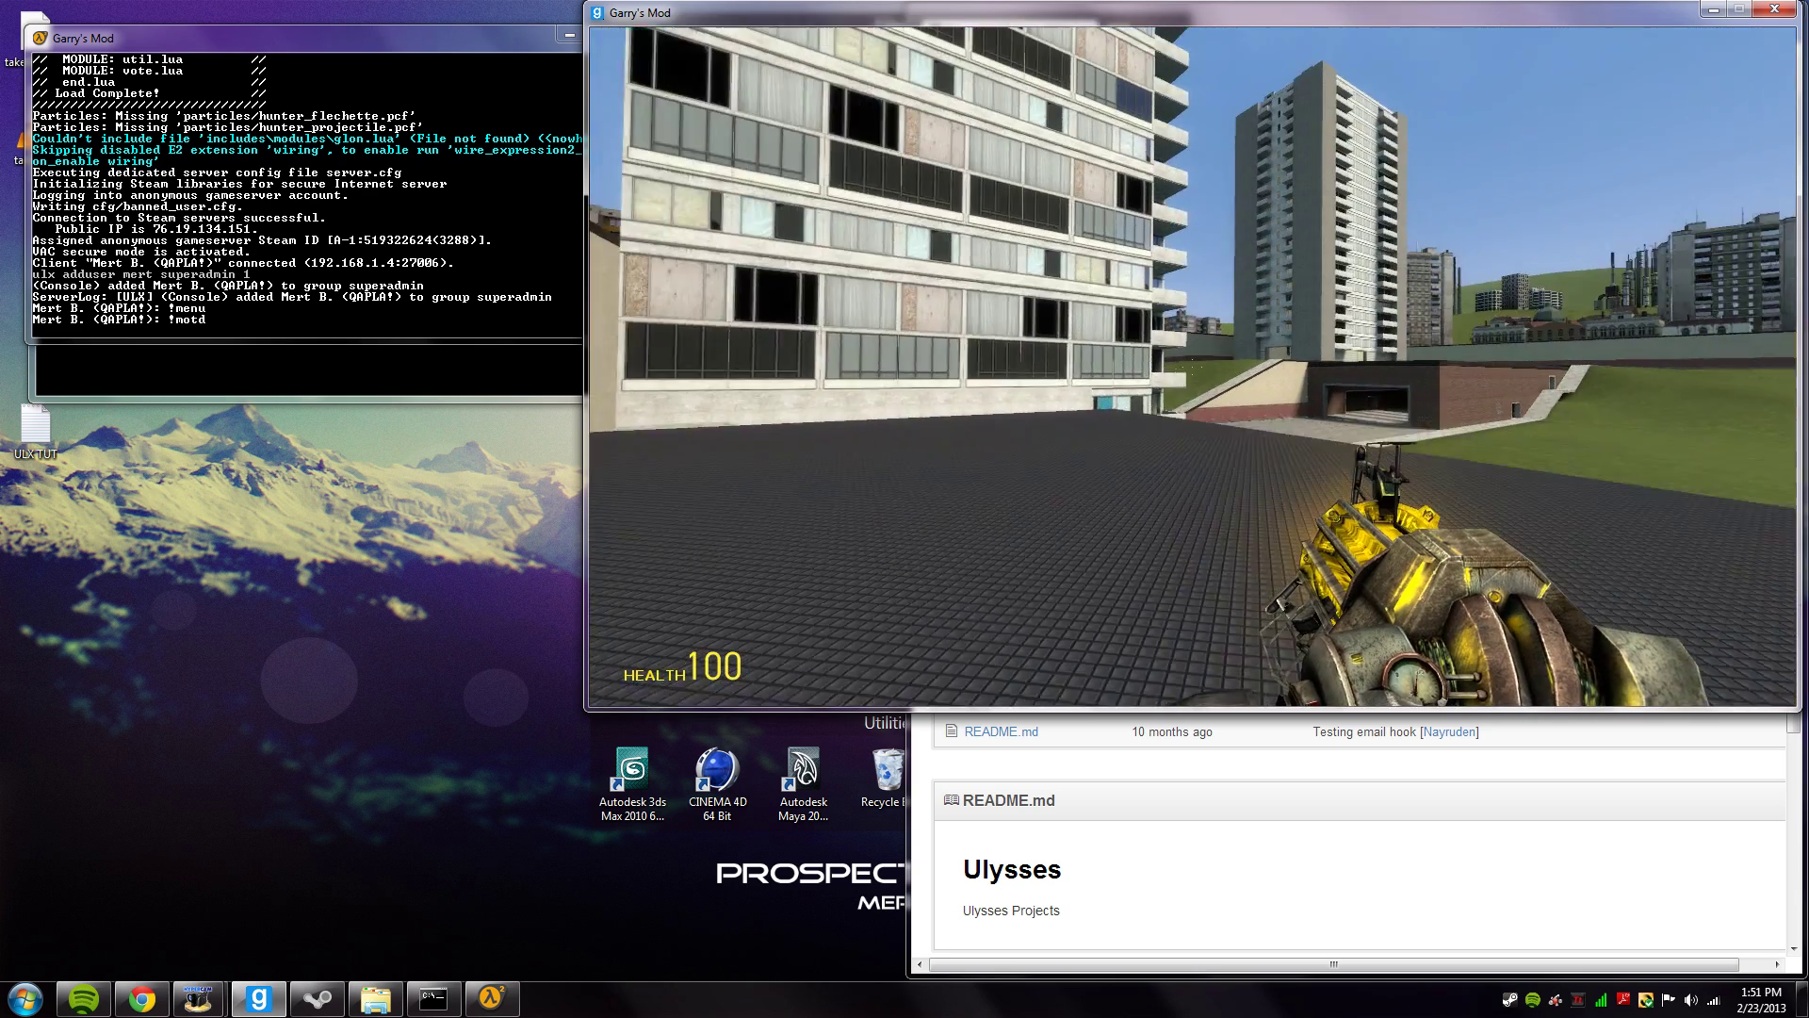
{"action": "key", "text": "w"}
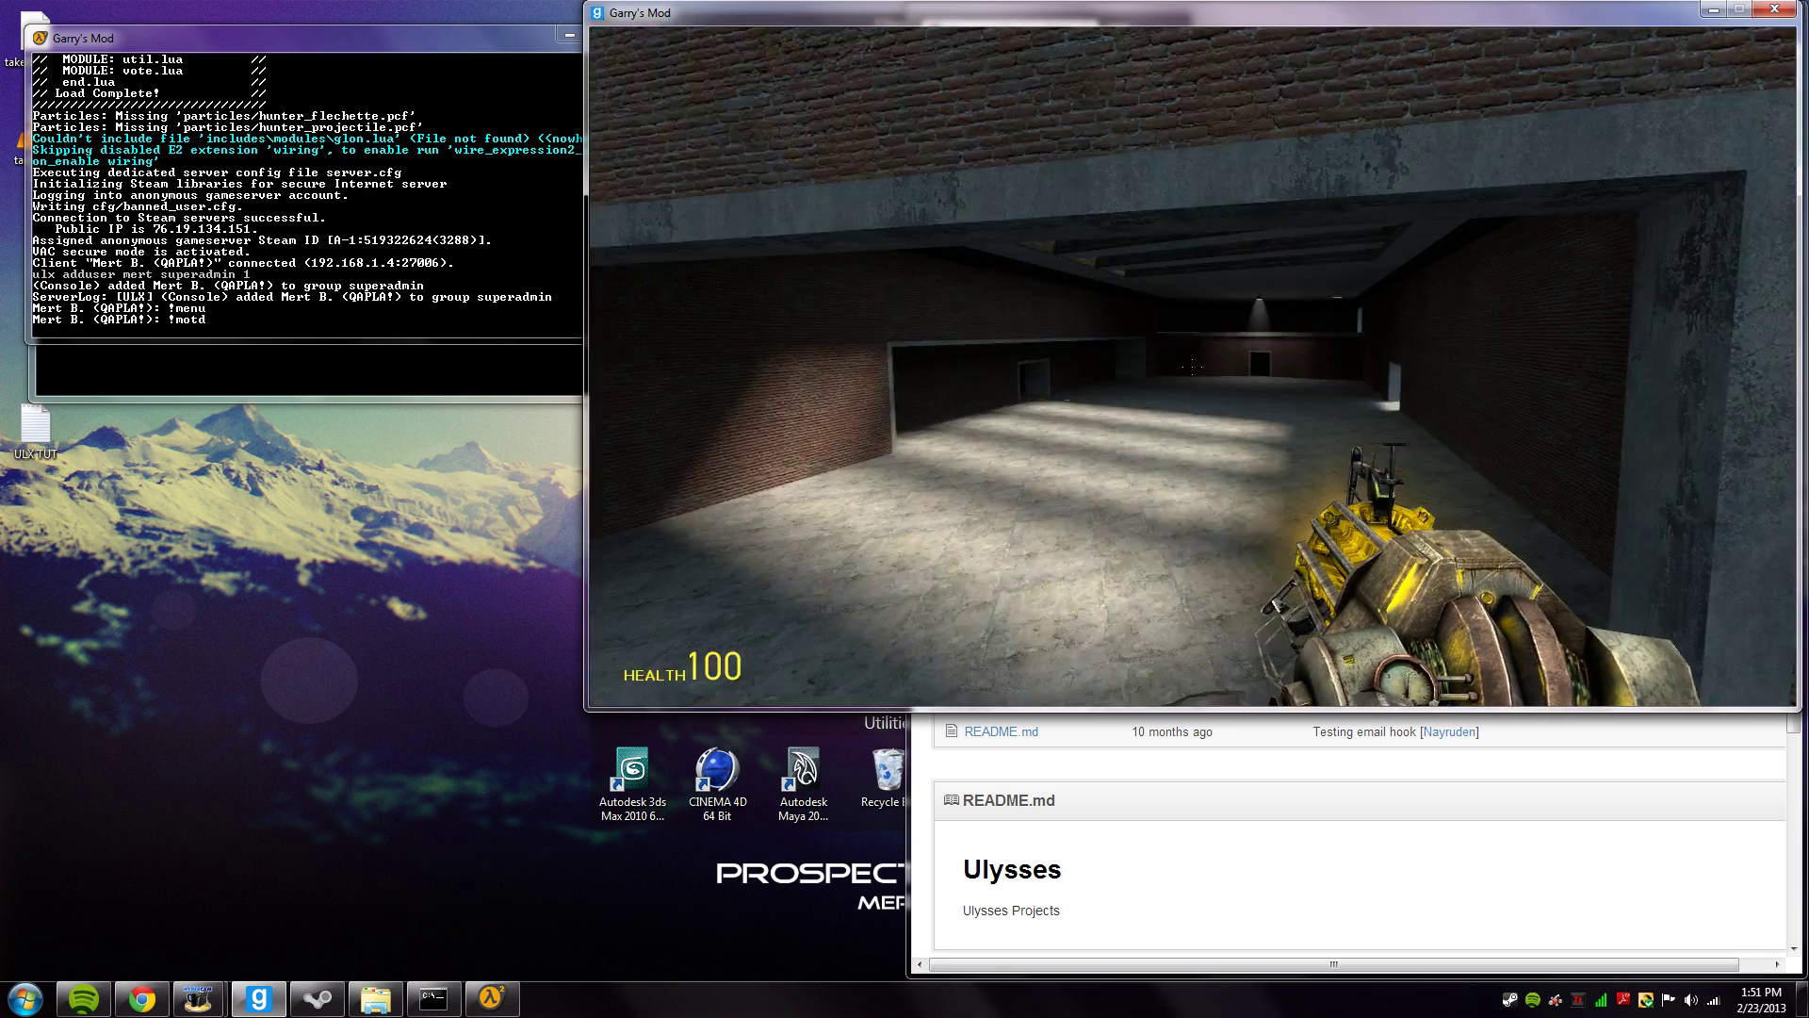
{"action": "key", "text": "w"}
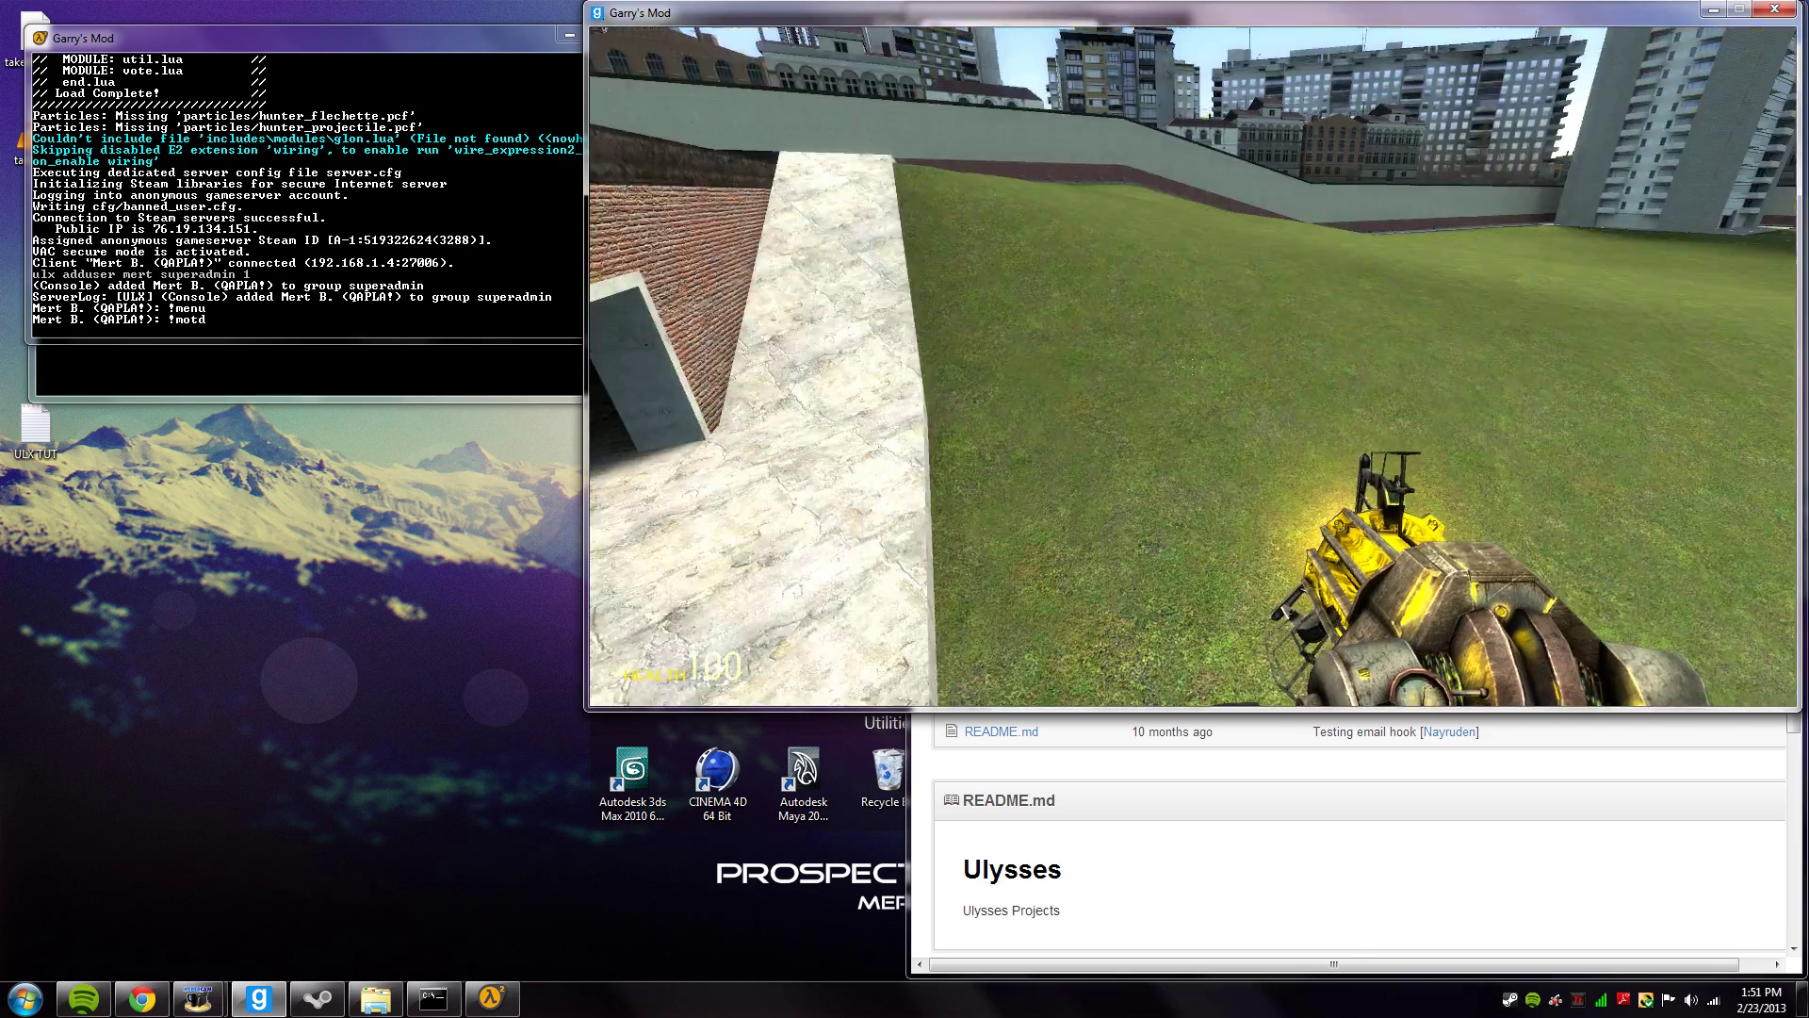
{"action": "key", "text": "w"}
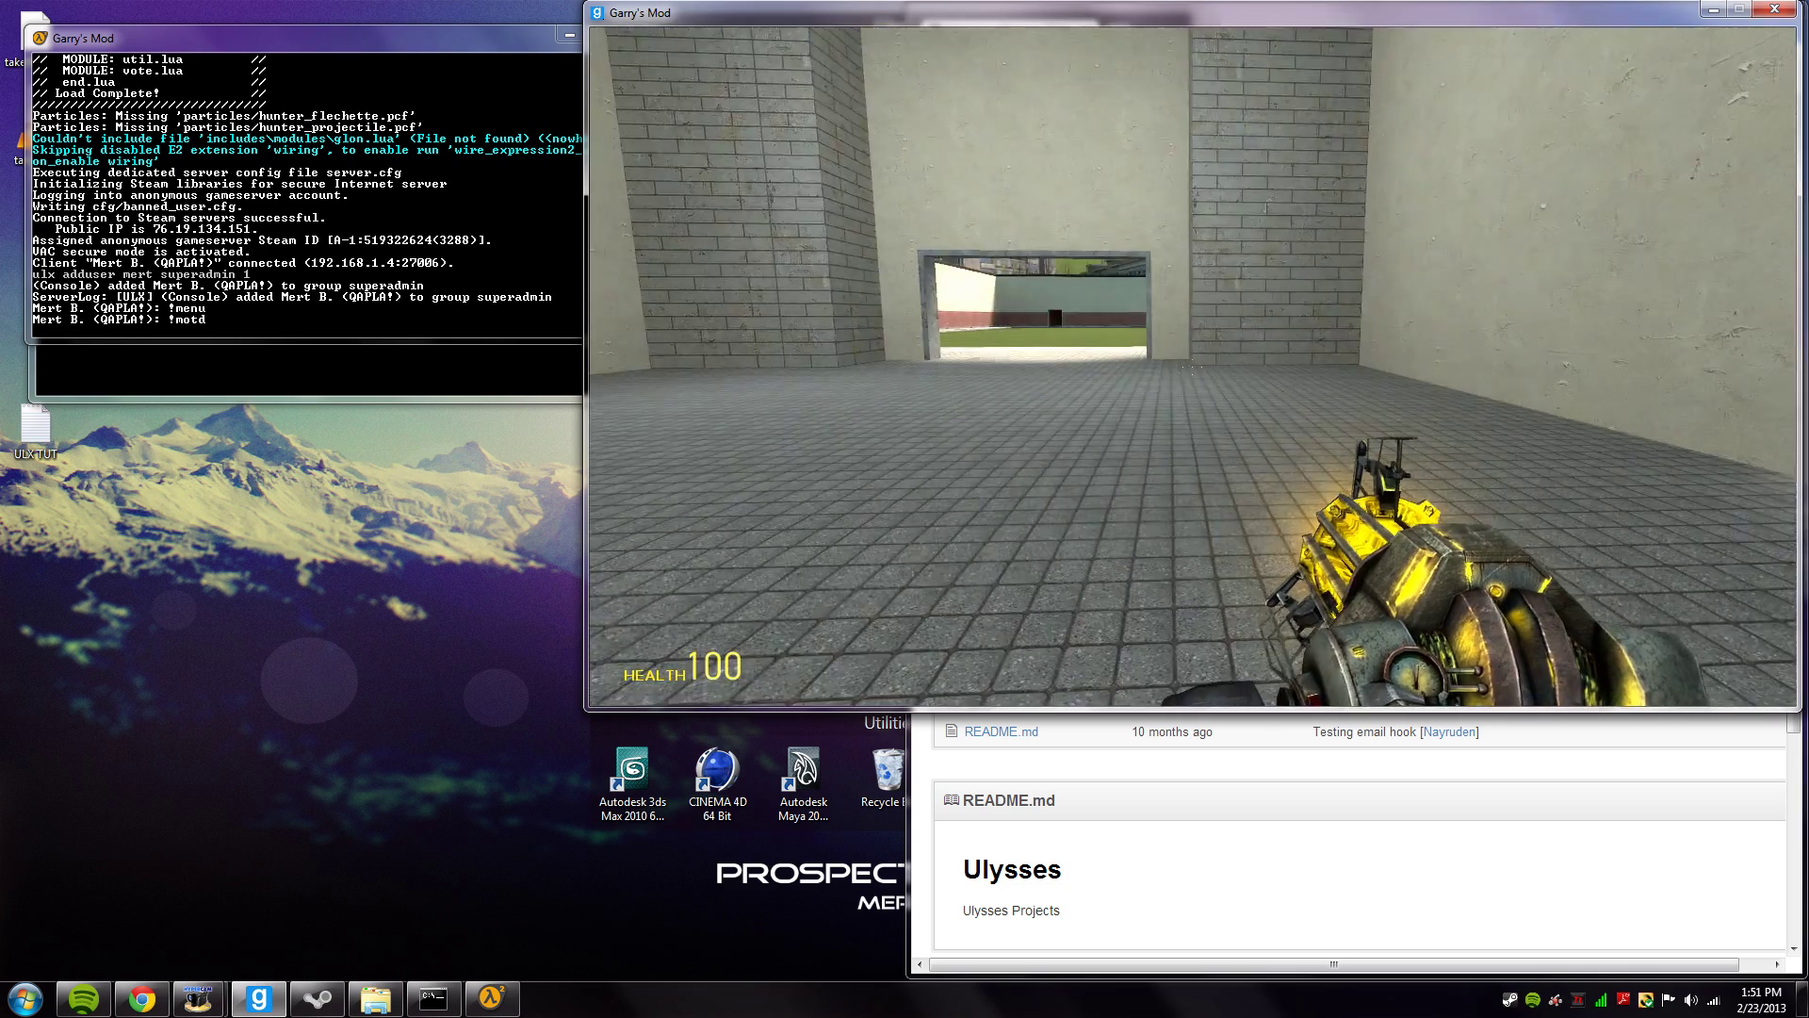
{"action": "key", "text": "w"}
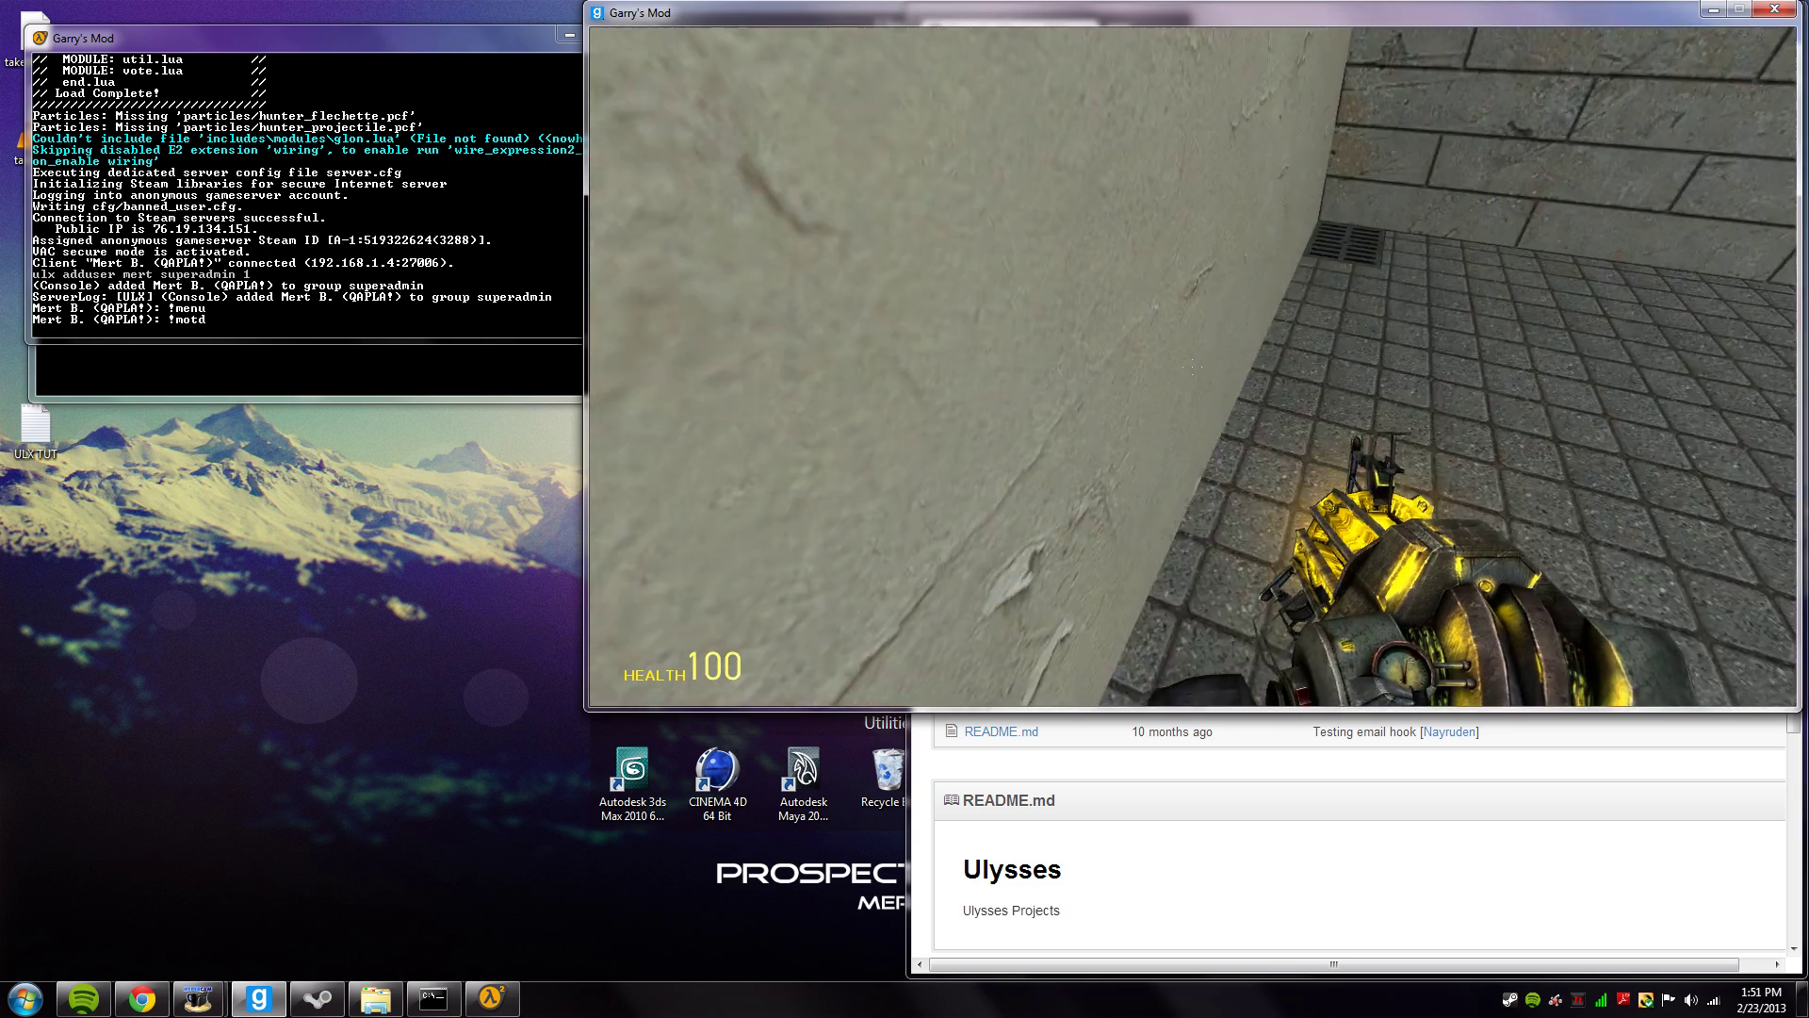
{"action": "key", "text": "w"}
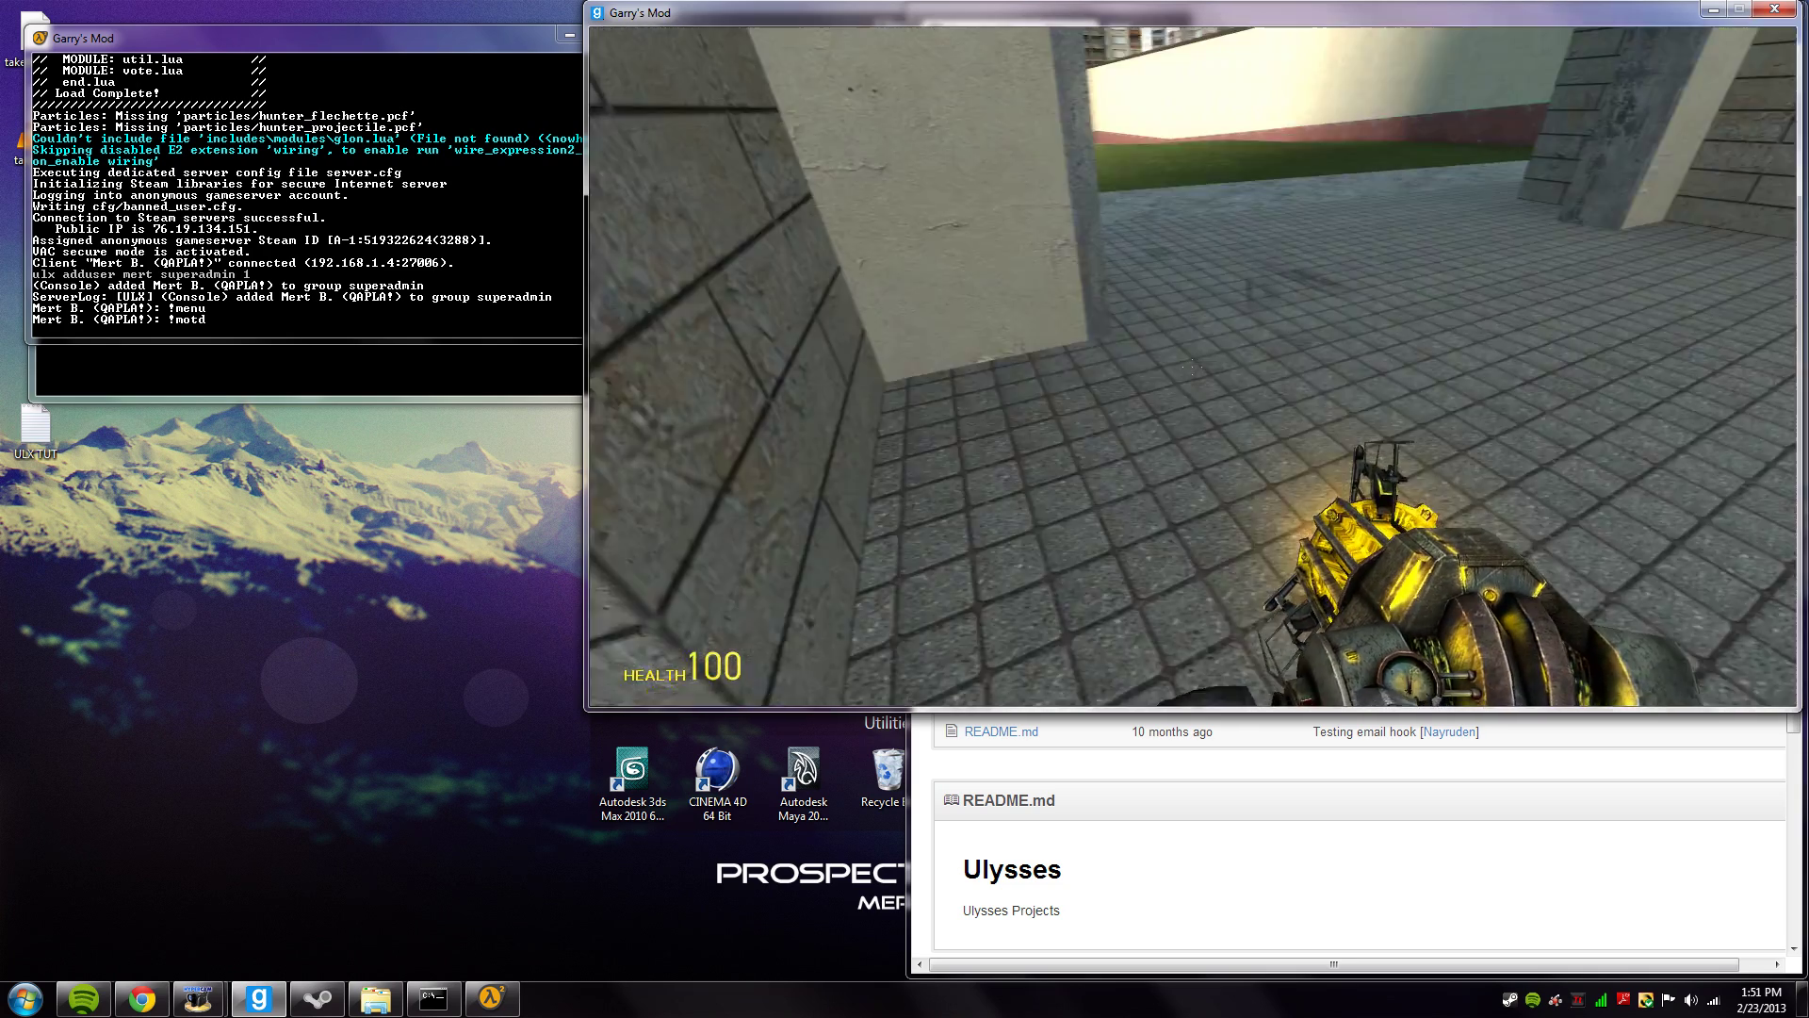
{"action": "left_click", "coordinate": [1192, 367]}
{"action": "left_click", "coordinate": [1192, 367]}
{"action": "key", "text": "w"}
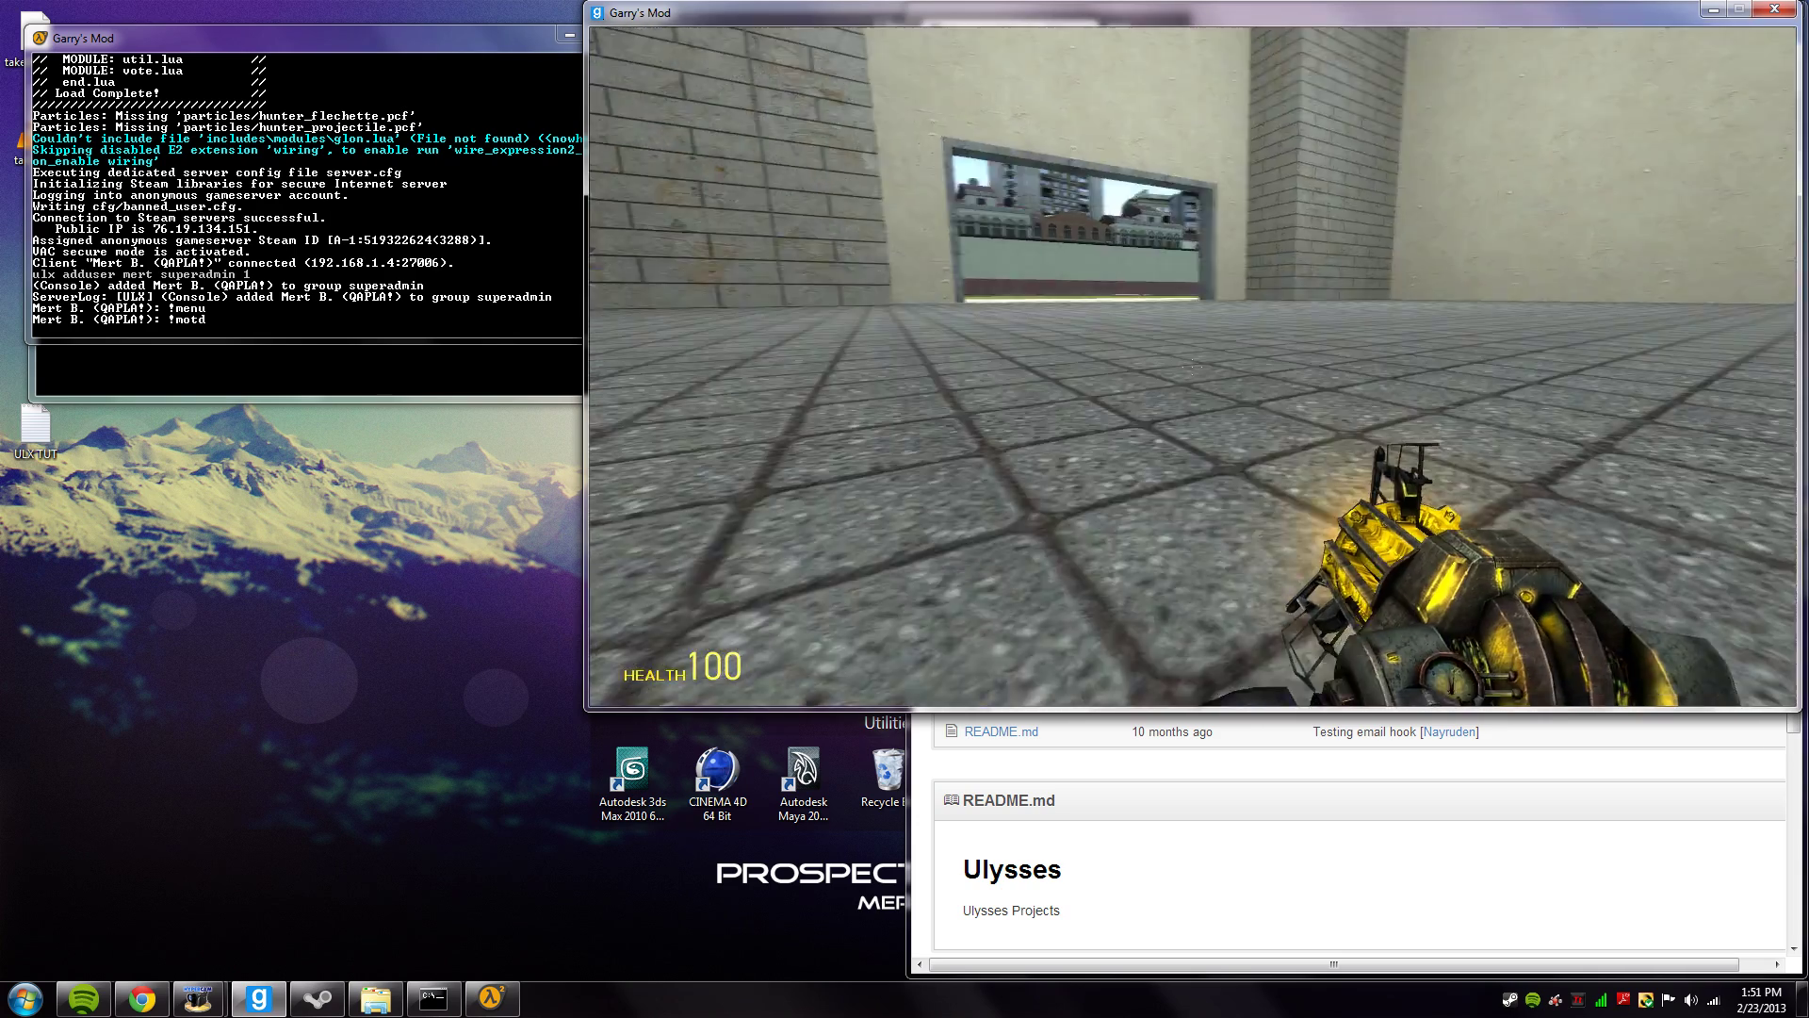
{"action": "key", "text": "v"}
{"action": "key", "text": "w"}
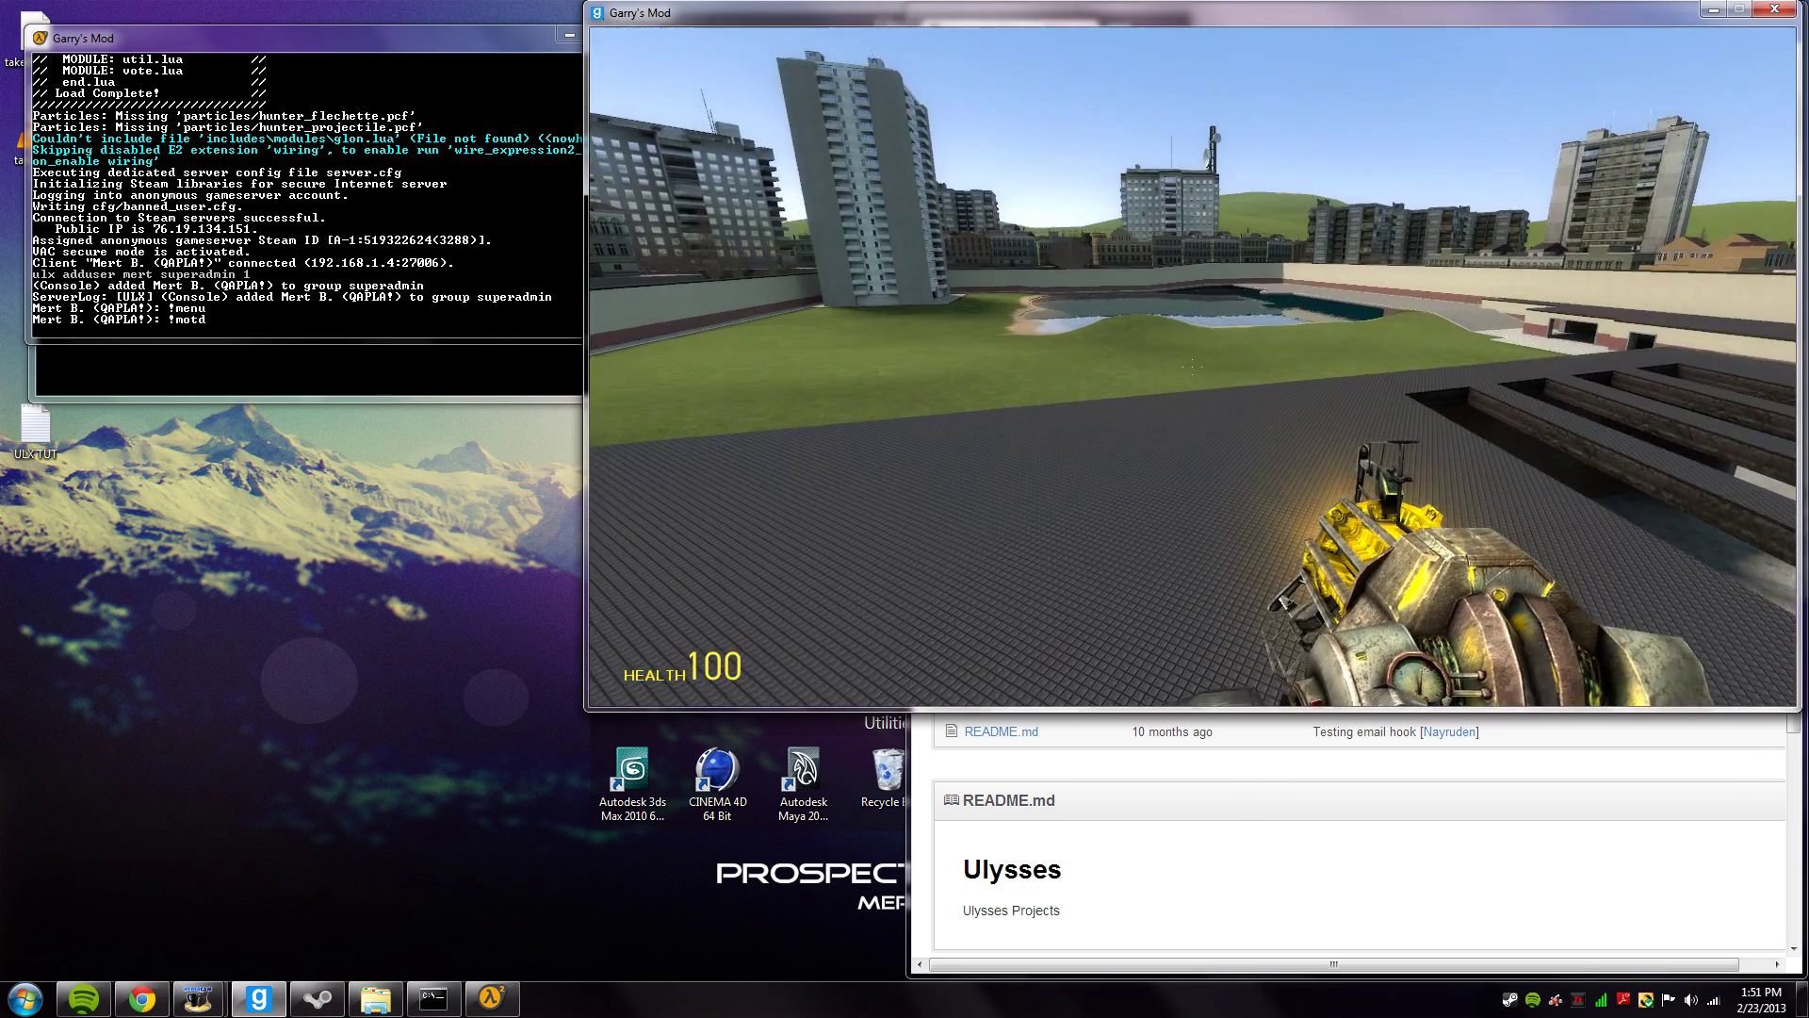
{"action": "key", "text": "w"}
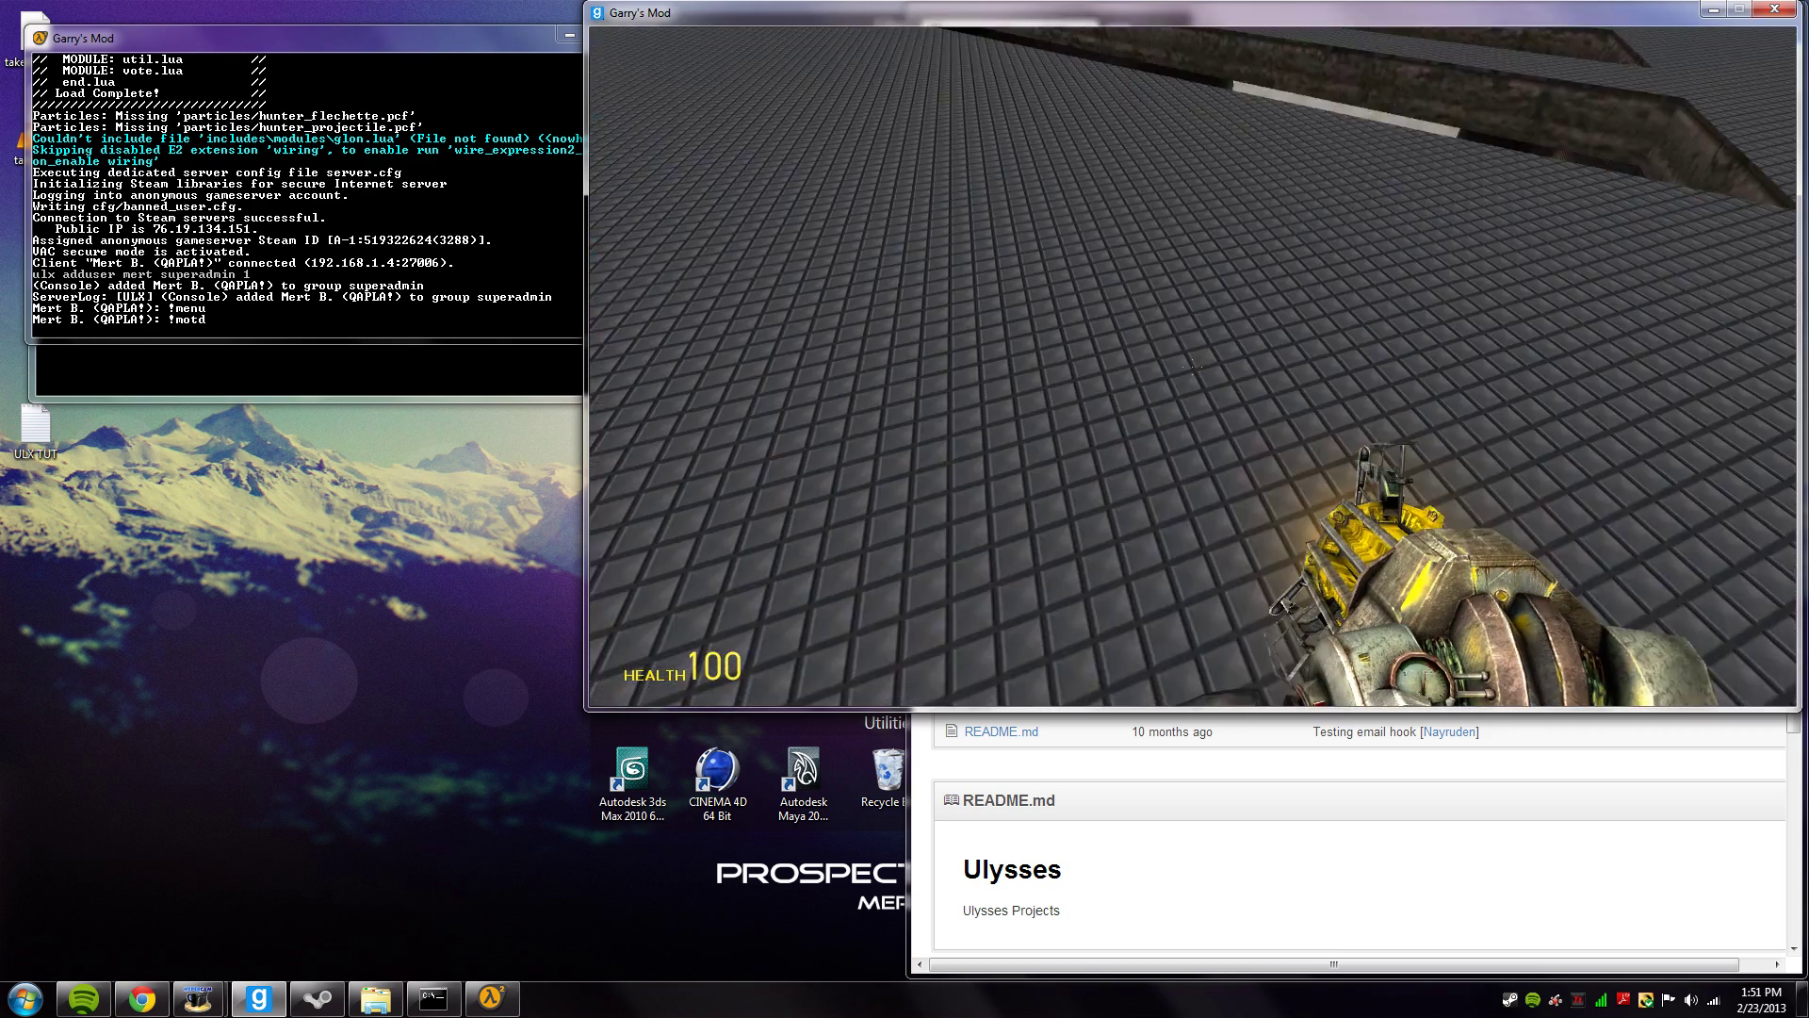
{"action": "key", "text": "w"}
Switch to Chrome, open the Ulysses website at ulyssesmod.net to show its news page, and return to the game.
{"action": "key", "text": "alt+Tab"}
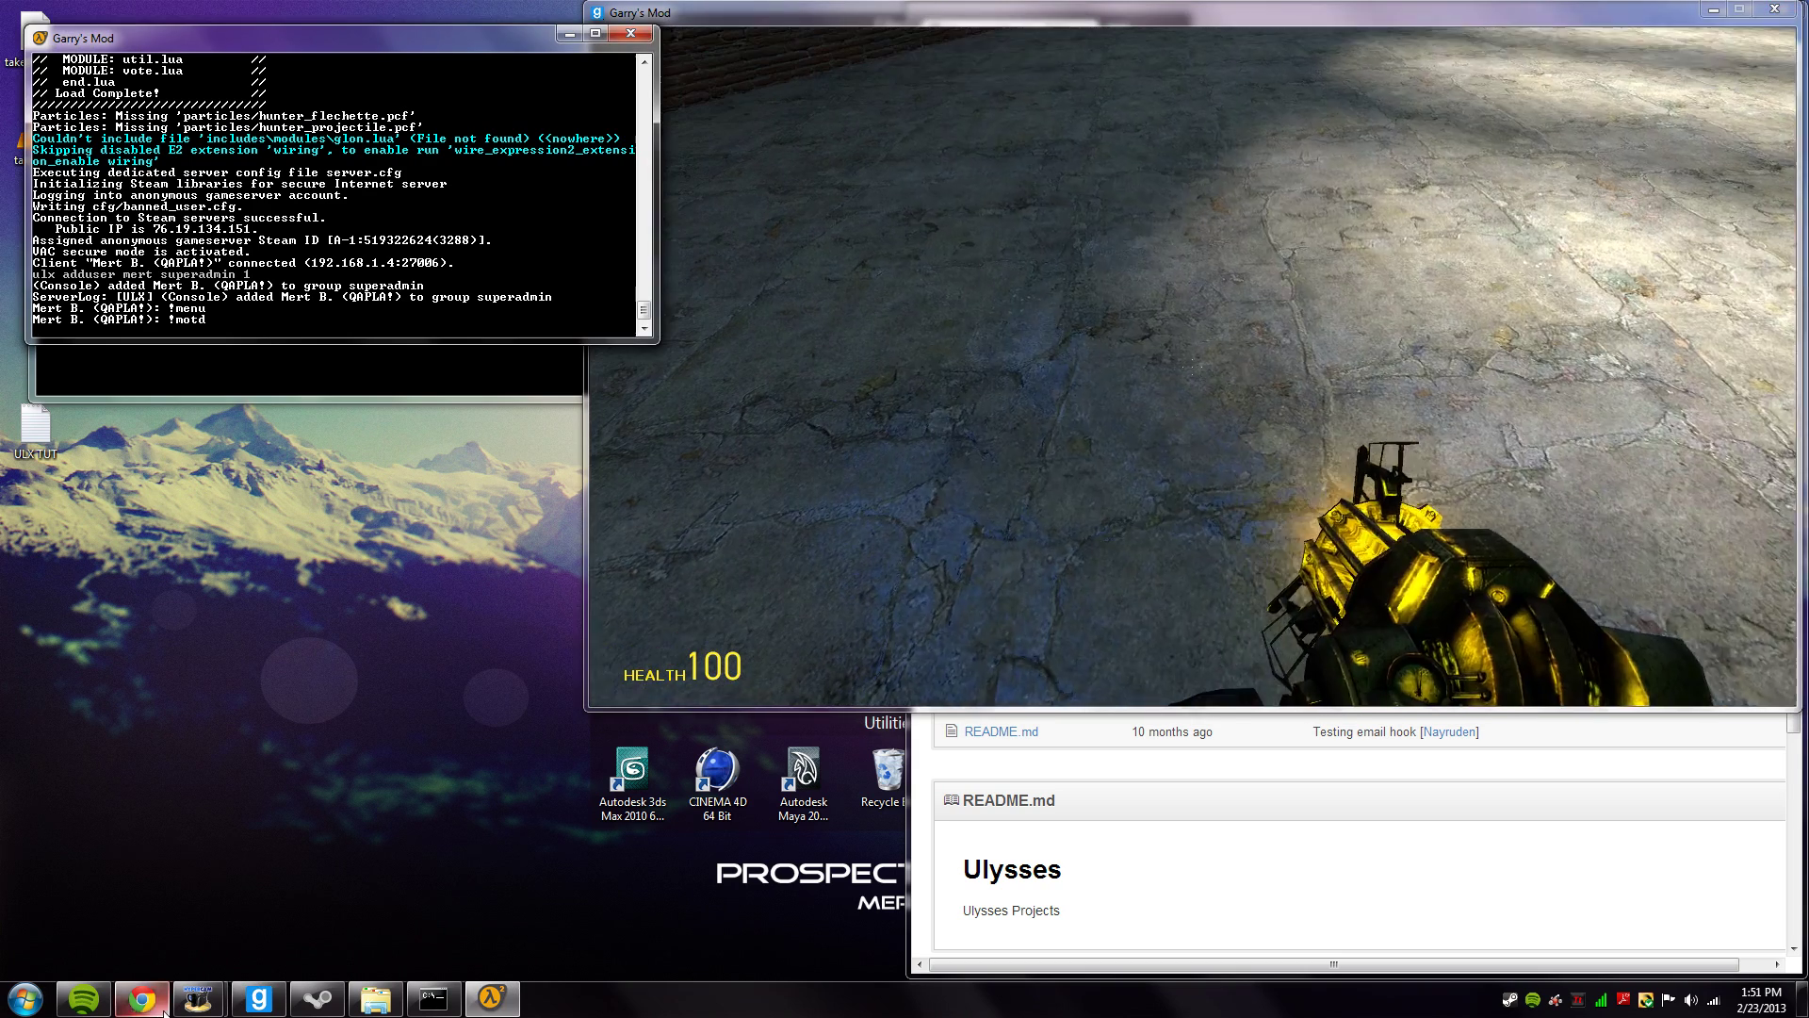
{"action": "left_click", "coordinate": [164, 1012]}
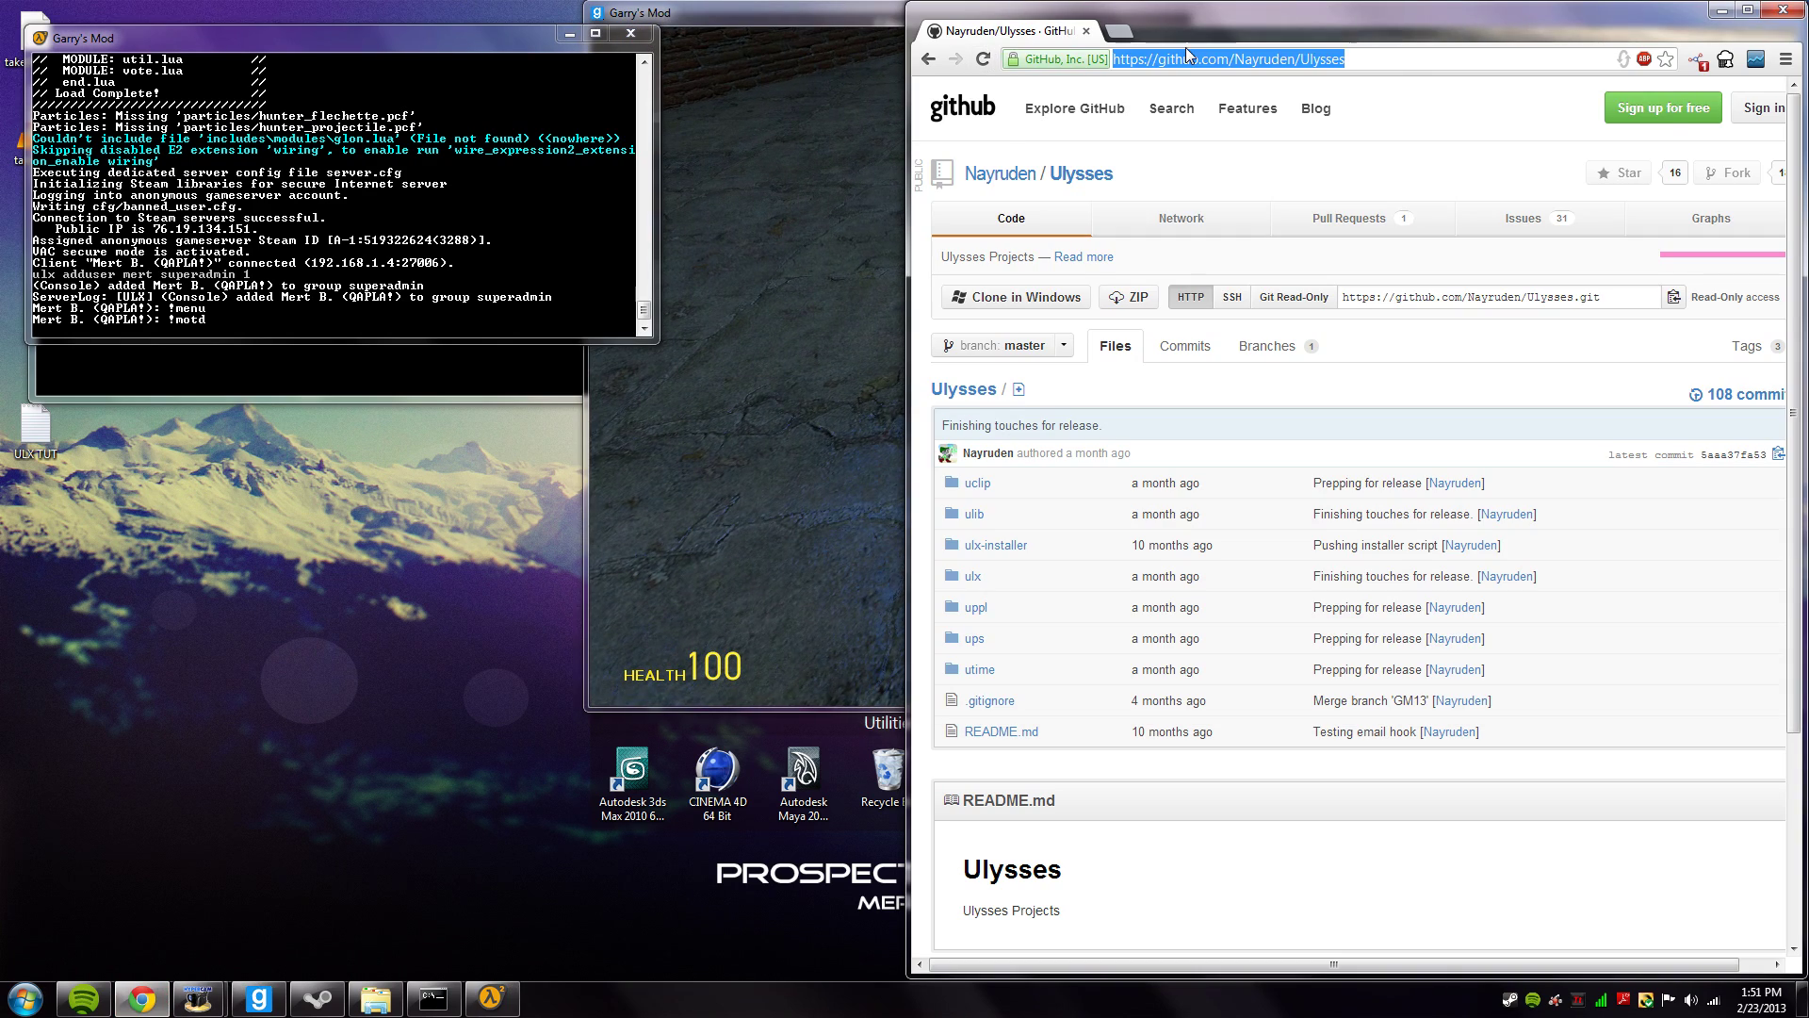
{"action": "type", "text": "uly"}
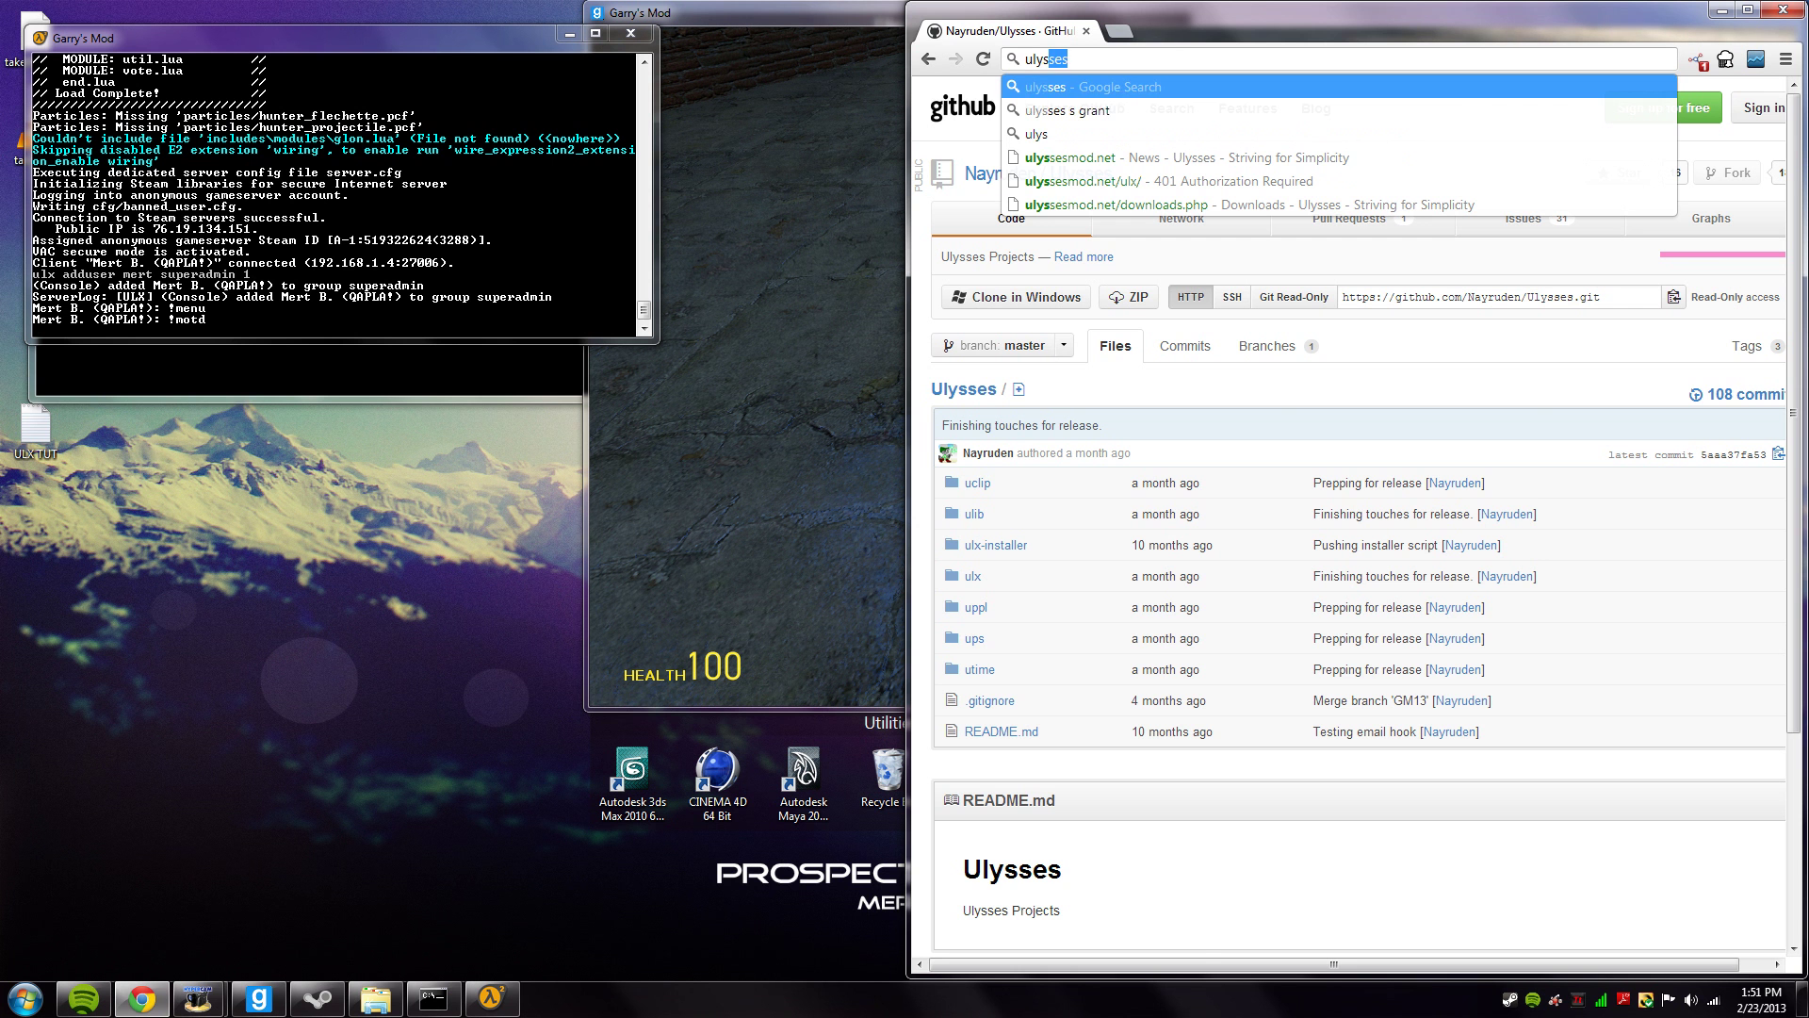
{"action": "type", "text": "s"}
{"action": "key", "text": "Down"}
{"action": "key", "text": "Down"}
{"action": "key", "text": "Down"}
{"action": "key", "text": "Return"}
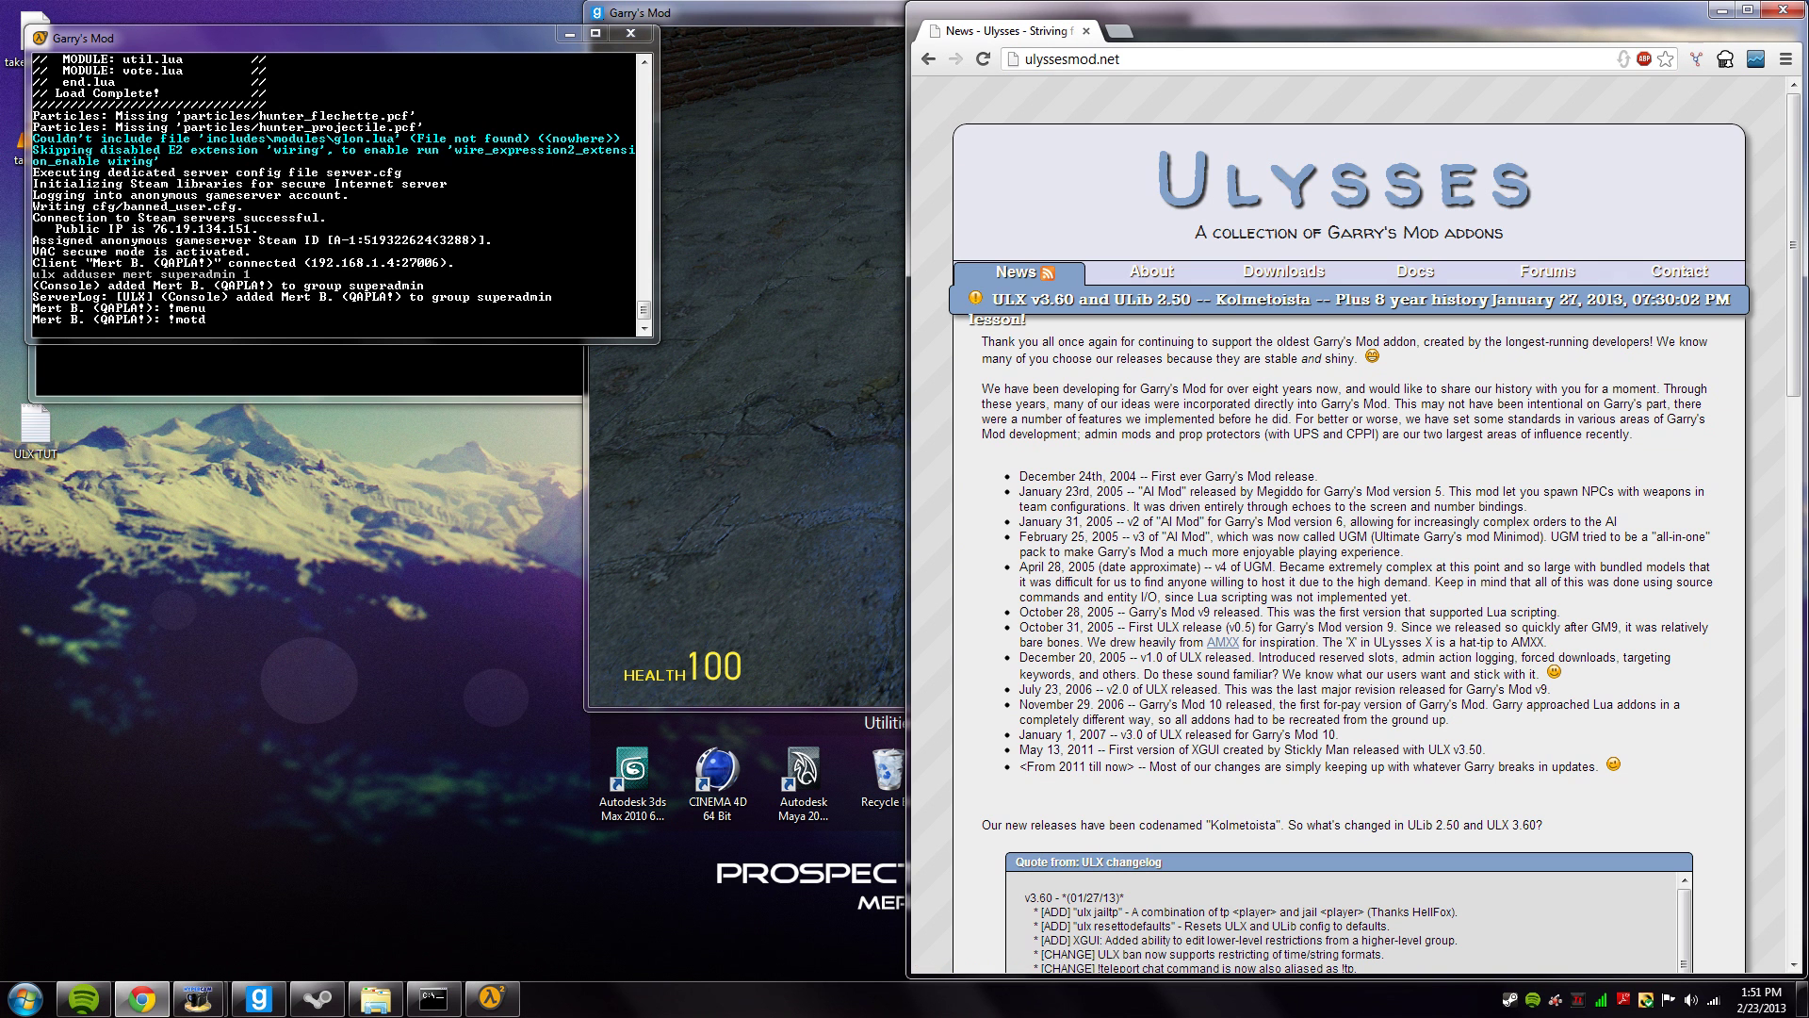
{"action": "key", "text": "alt+Tab"}
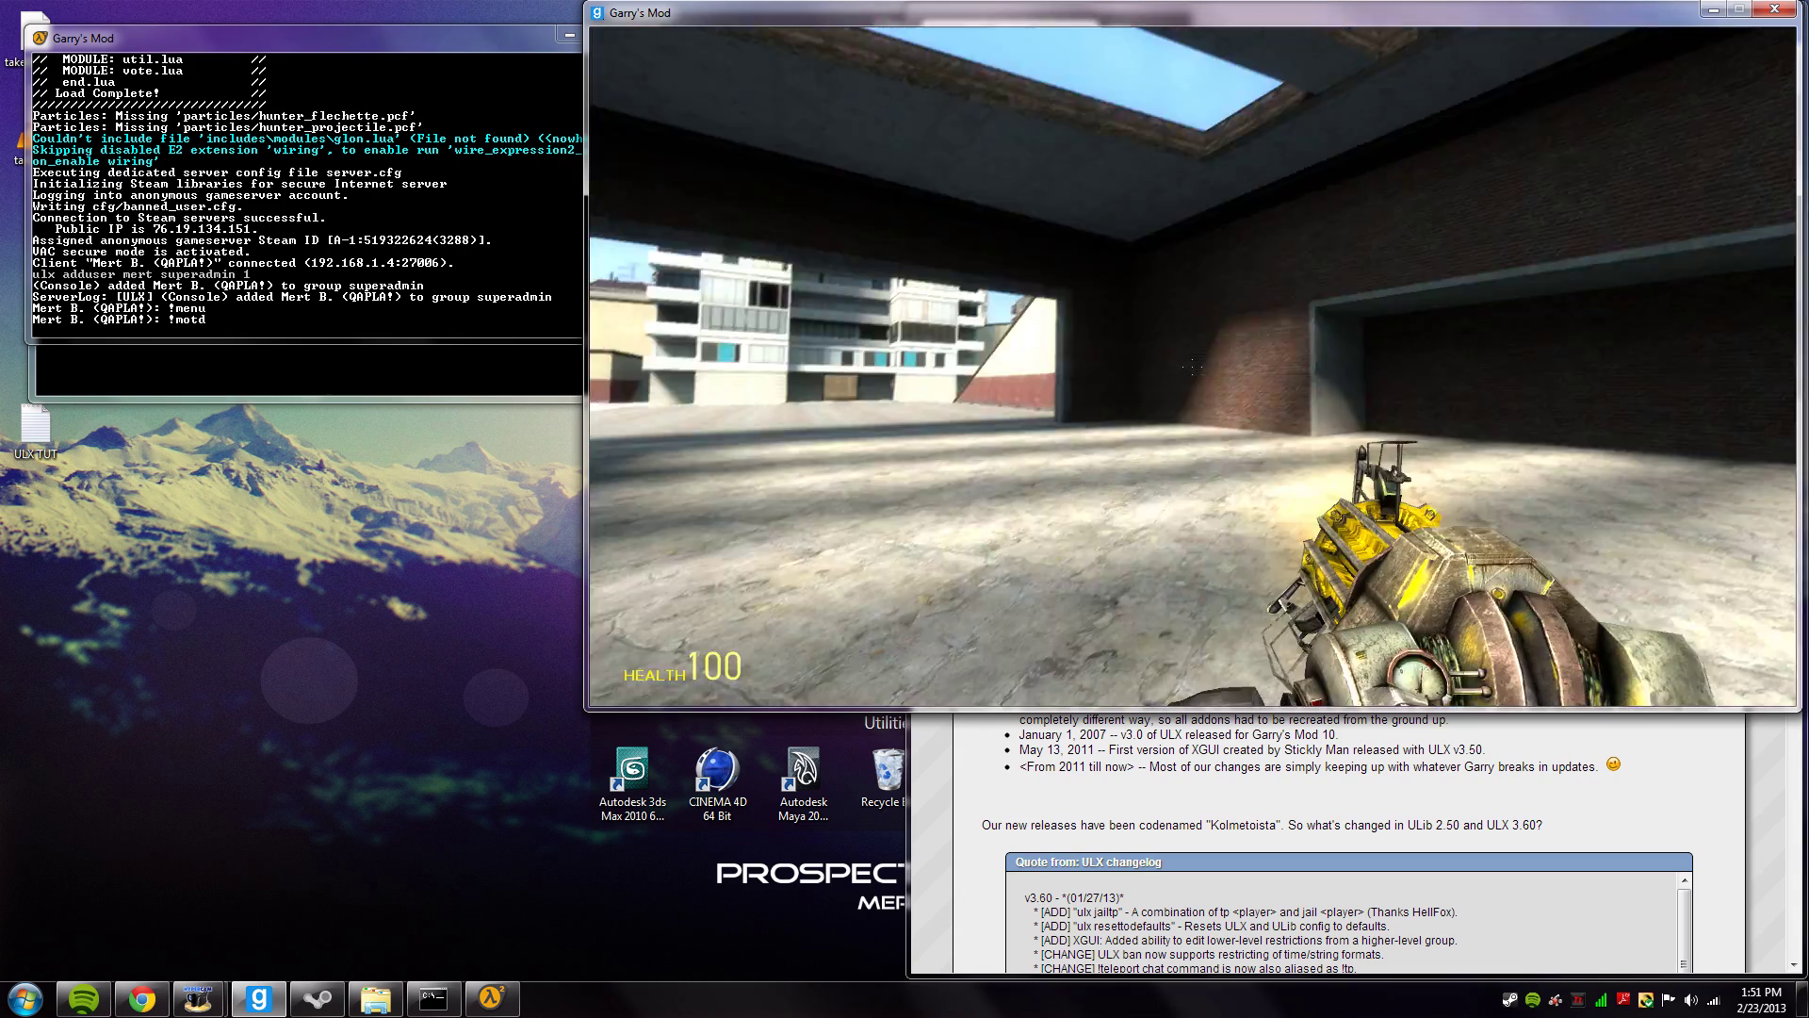
{"action": "key", "text": "w"}
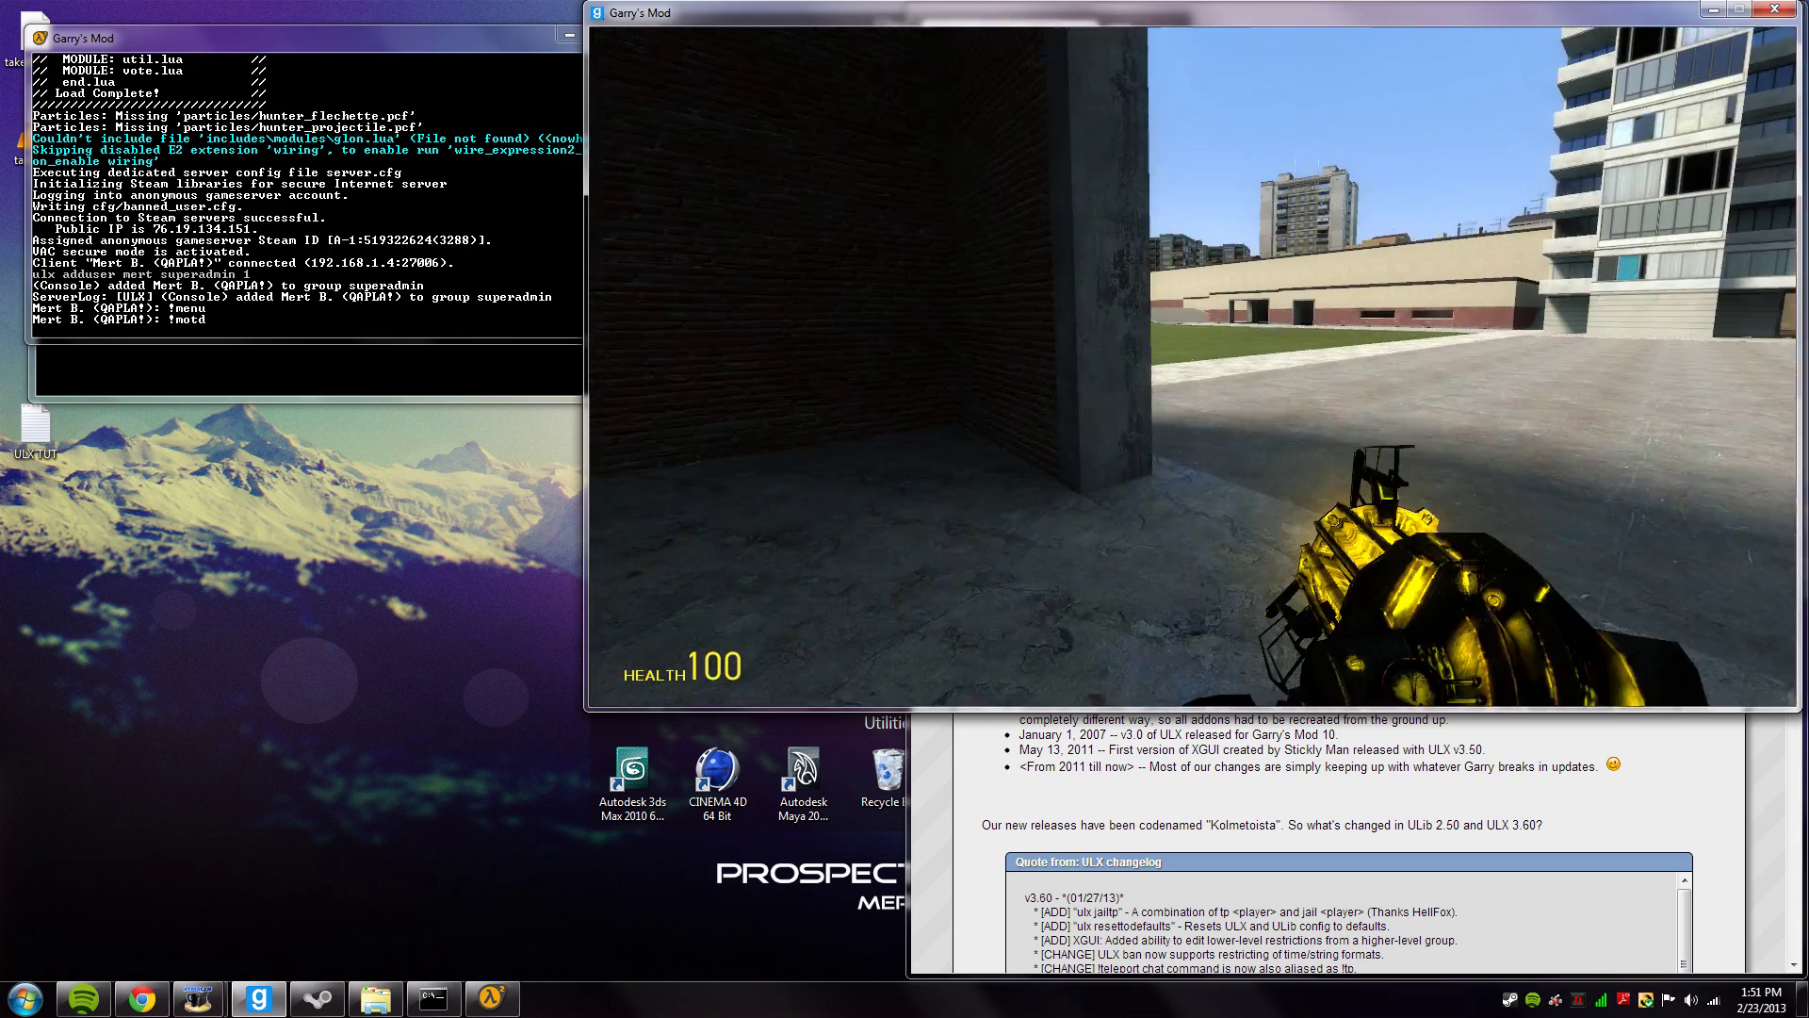
{"action": "key", "text": "w"}
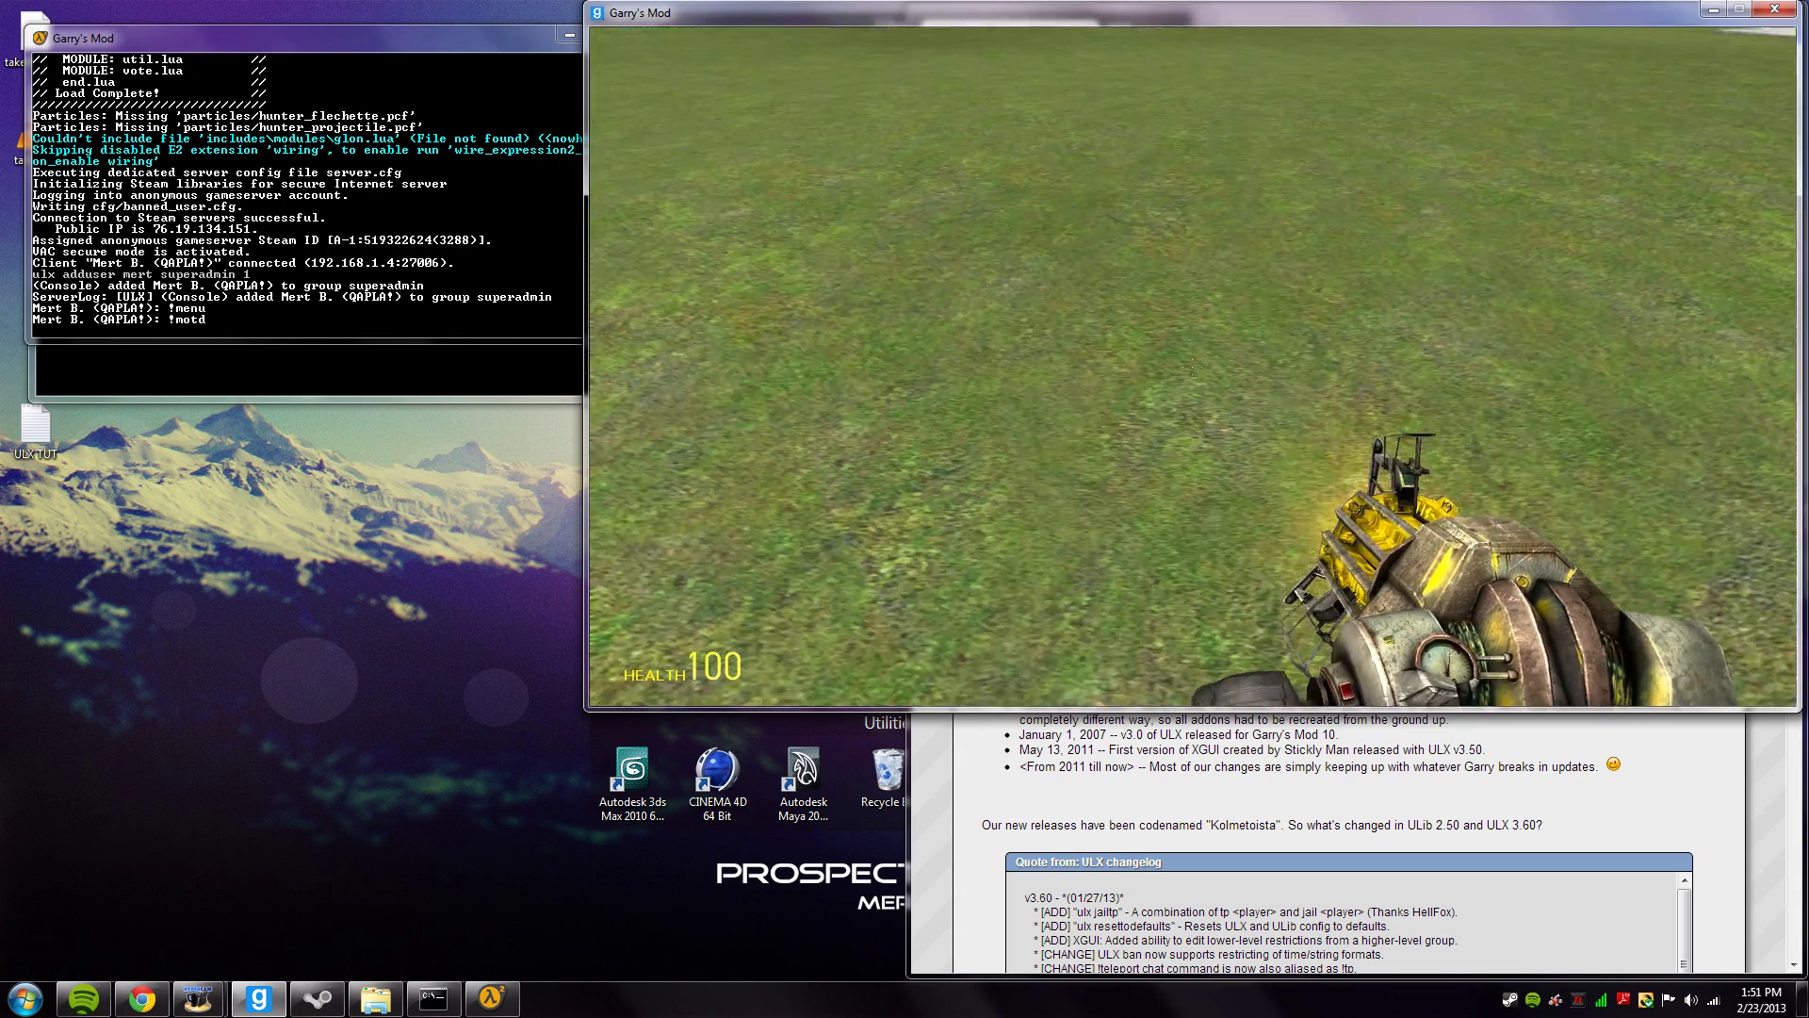
{"action": "key", "text": "w"}
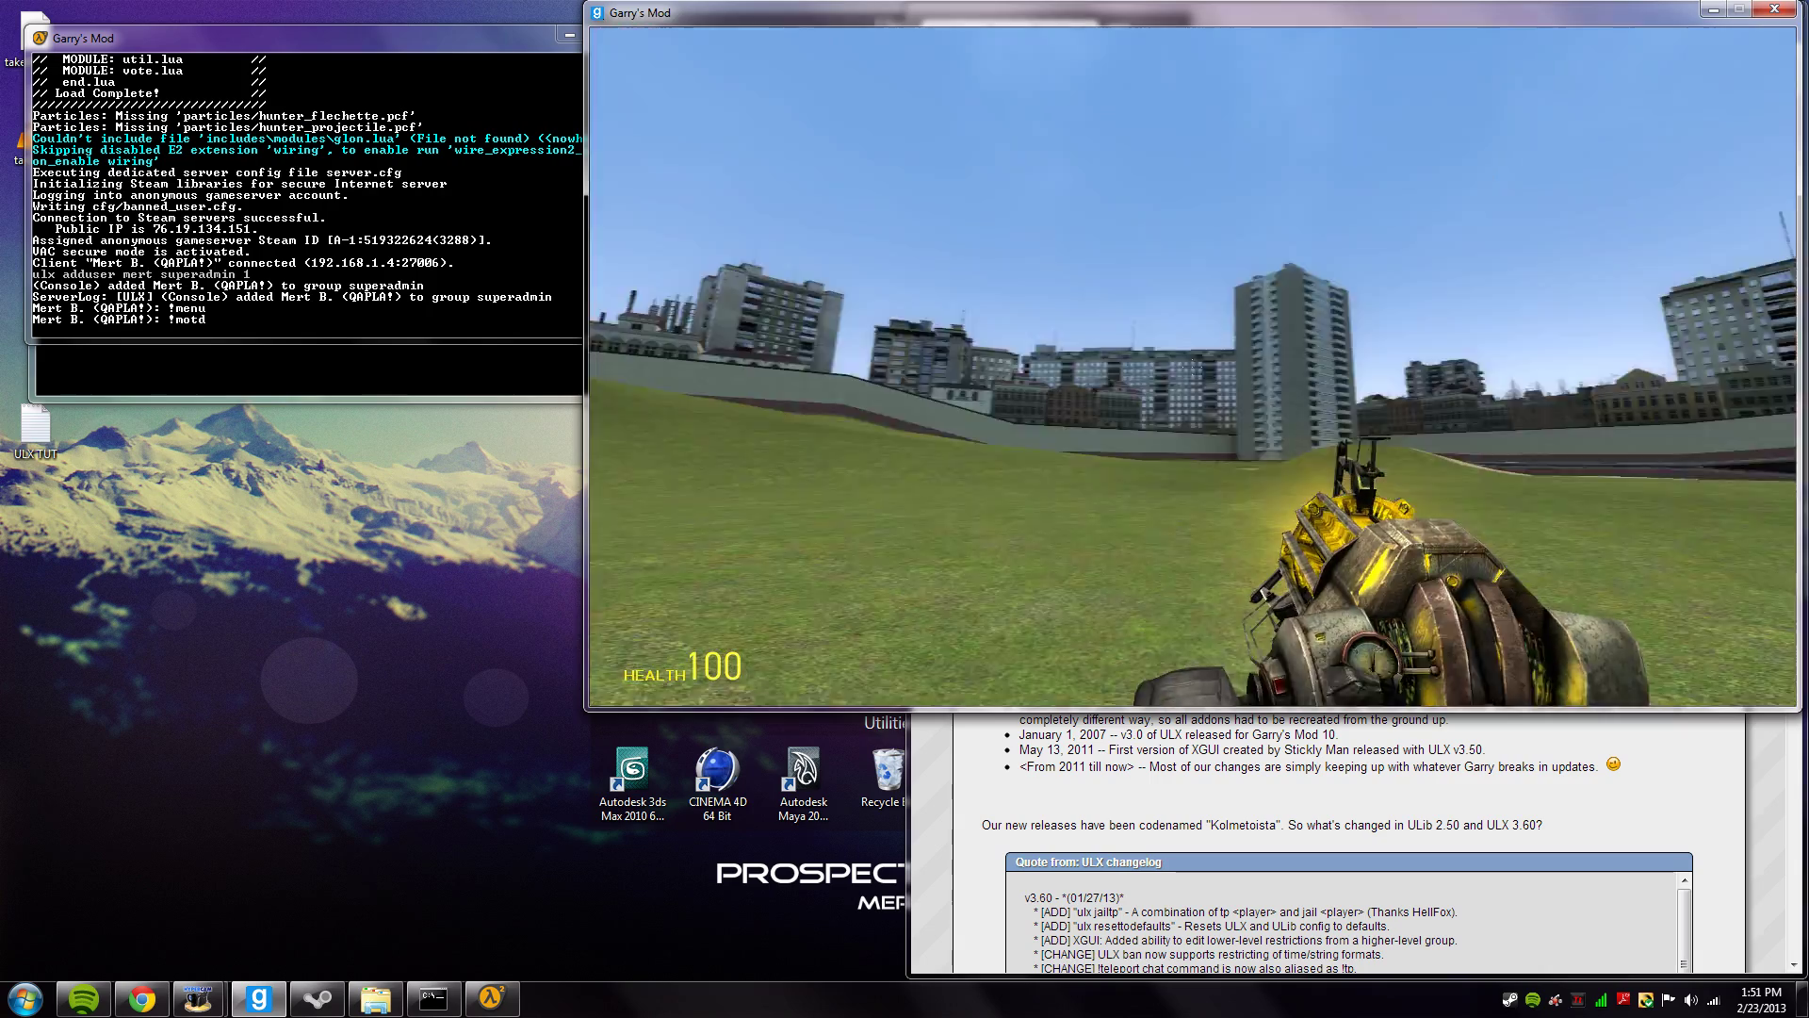
{"action": "key", "text": "w"}
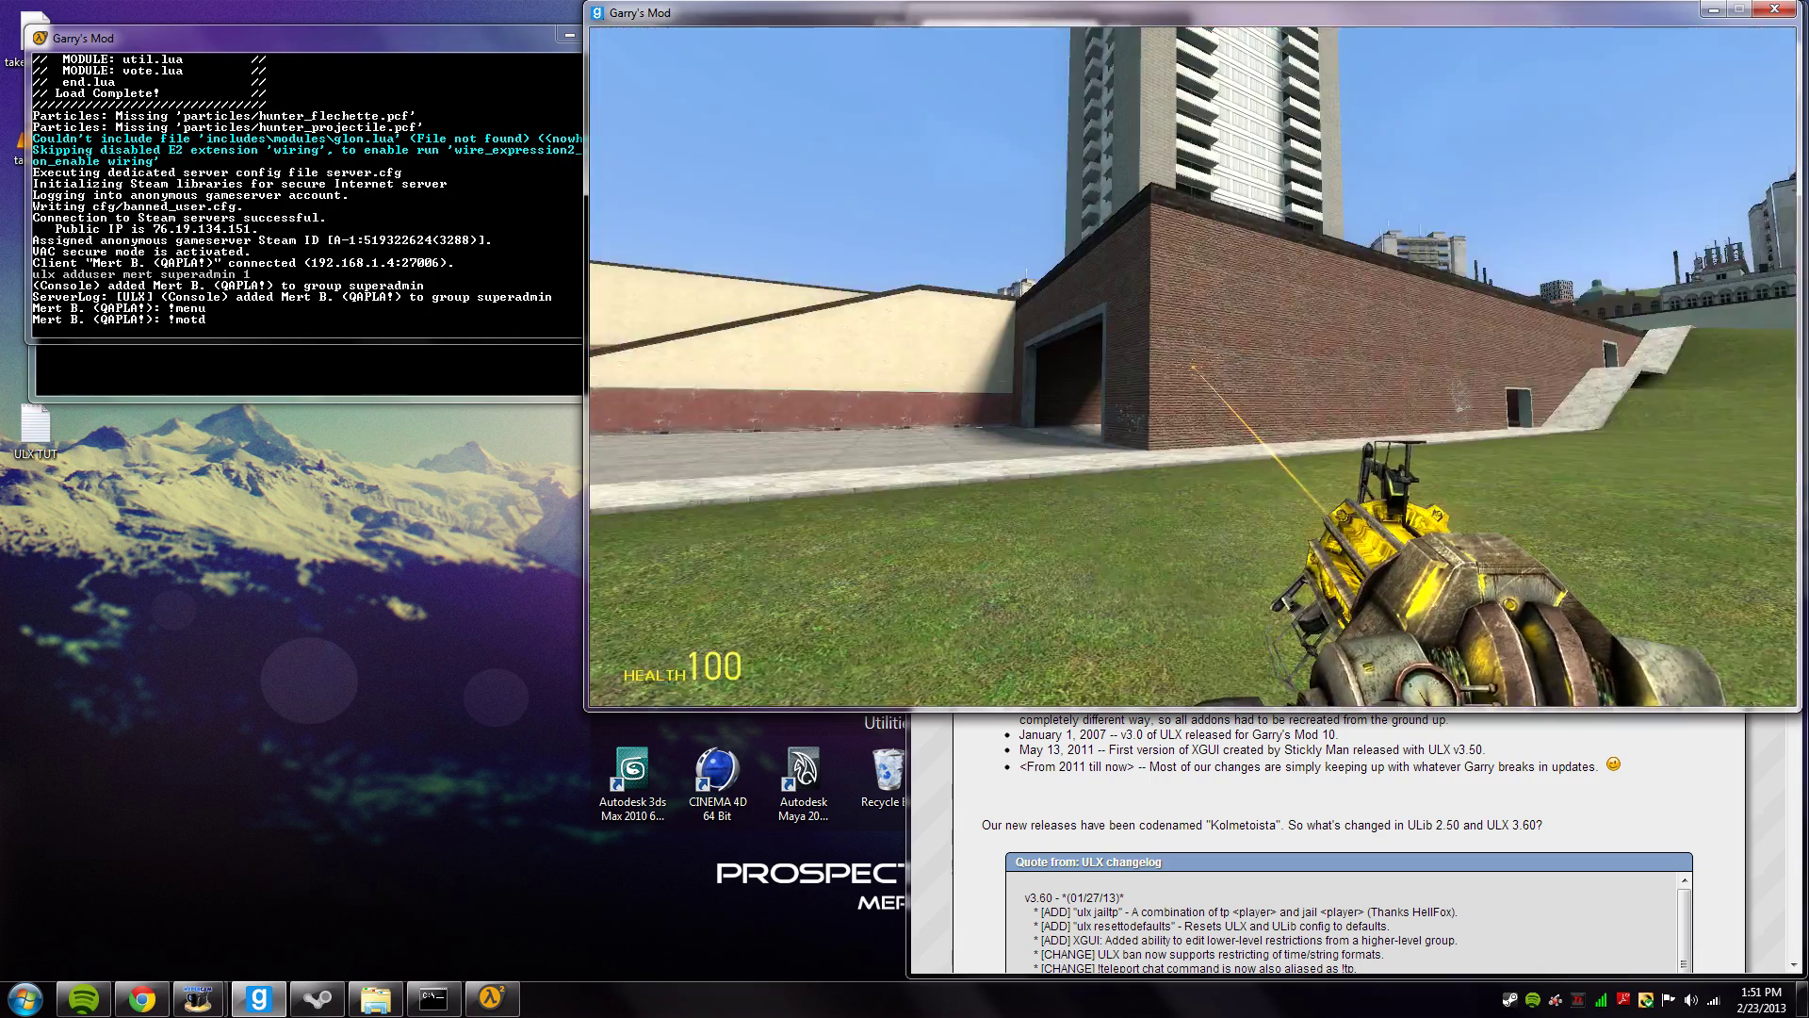
{"action": "key", "text": "w"}
{"action": "left_click", "coordinate": [1193, 367]}
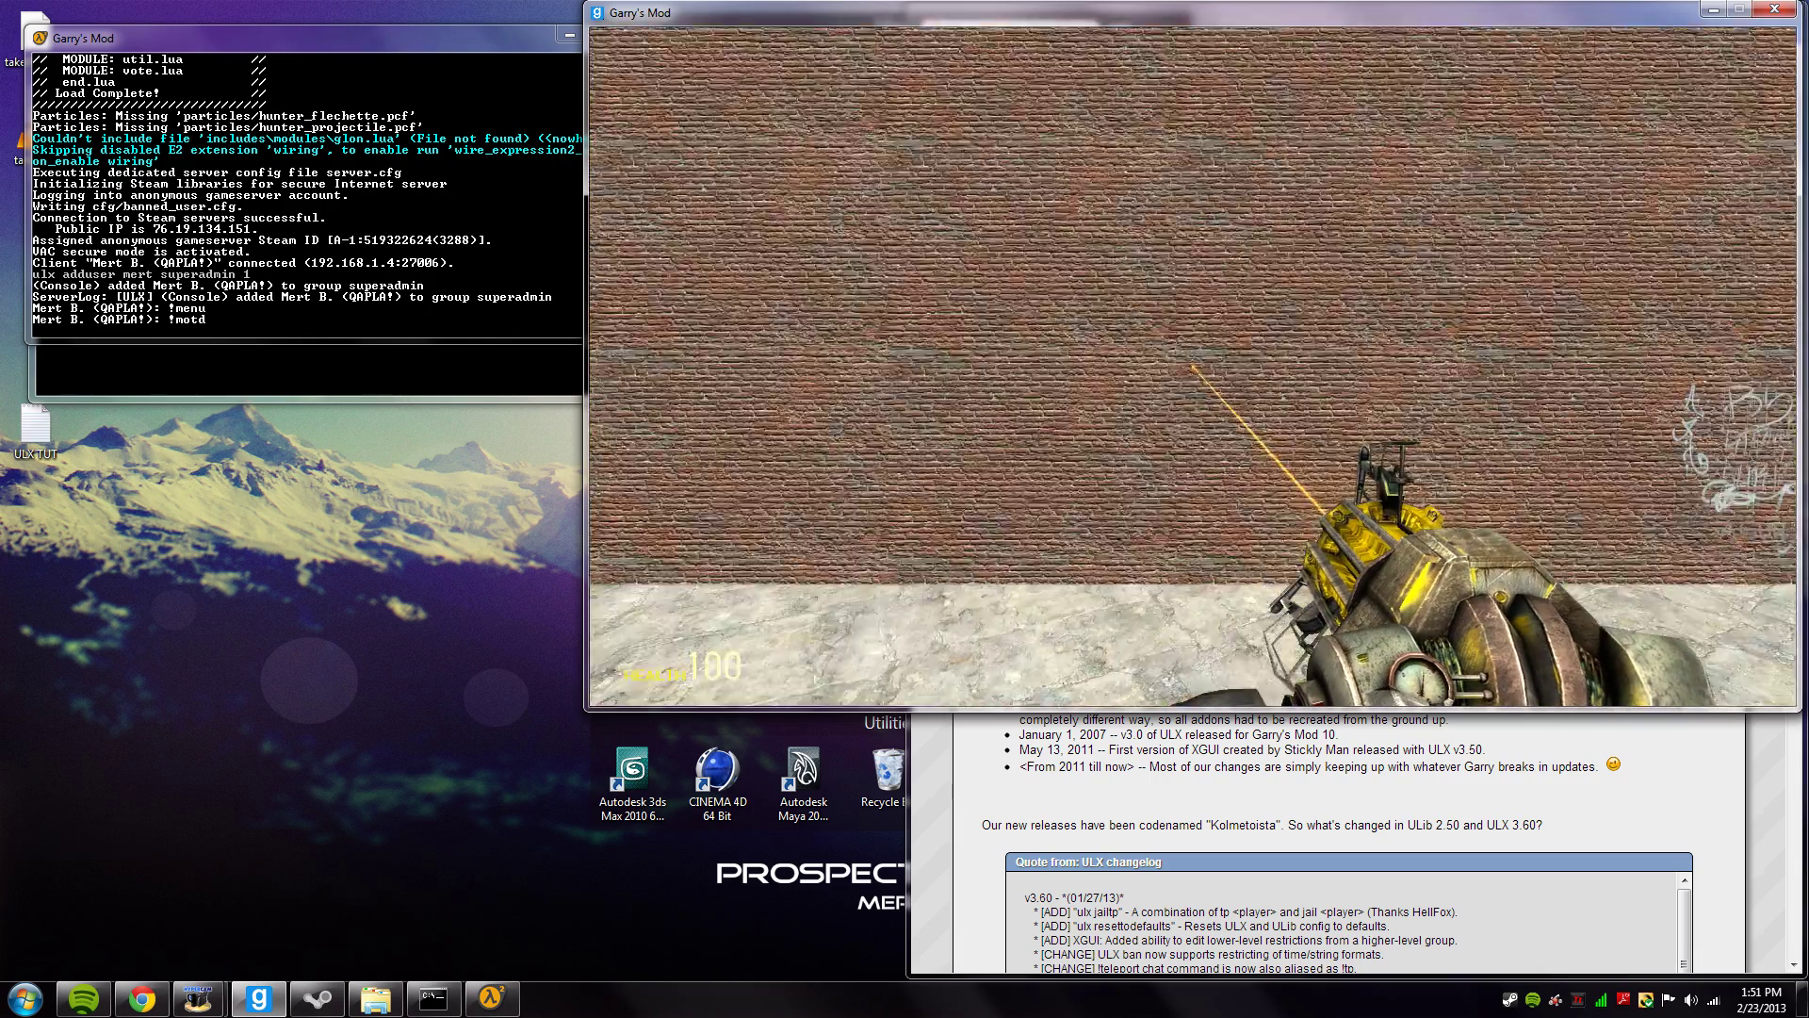
{"action": "key", "text": "s"}
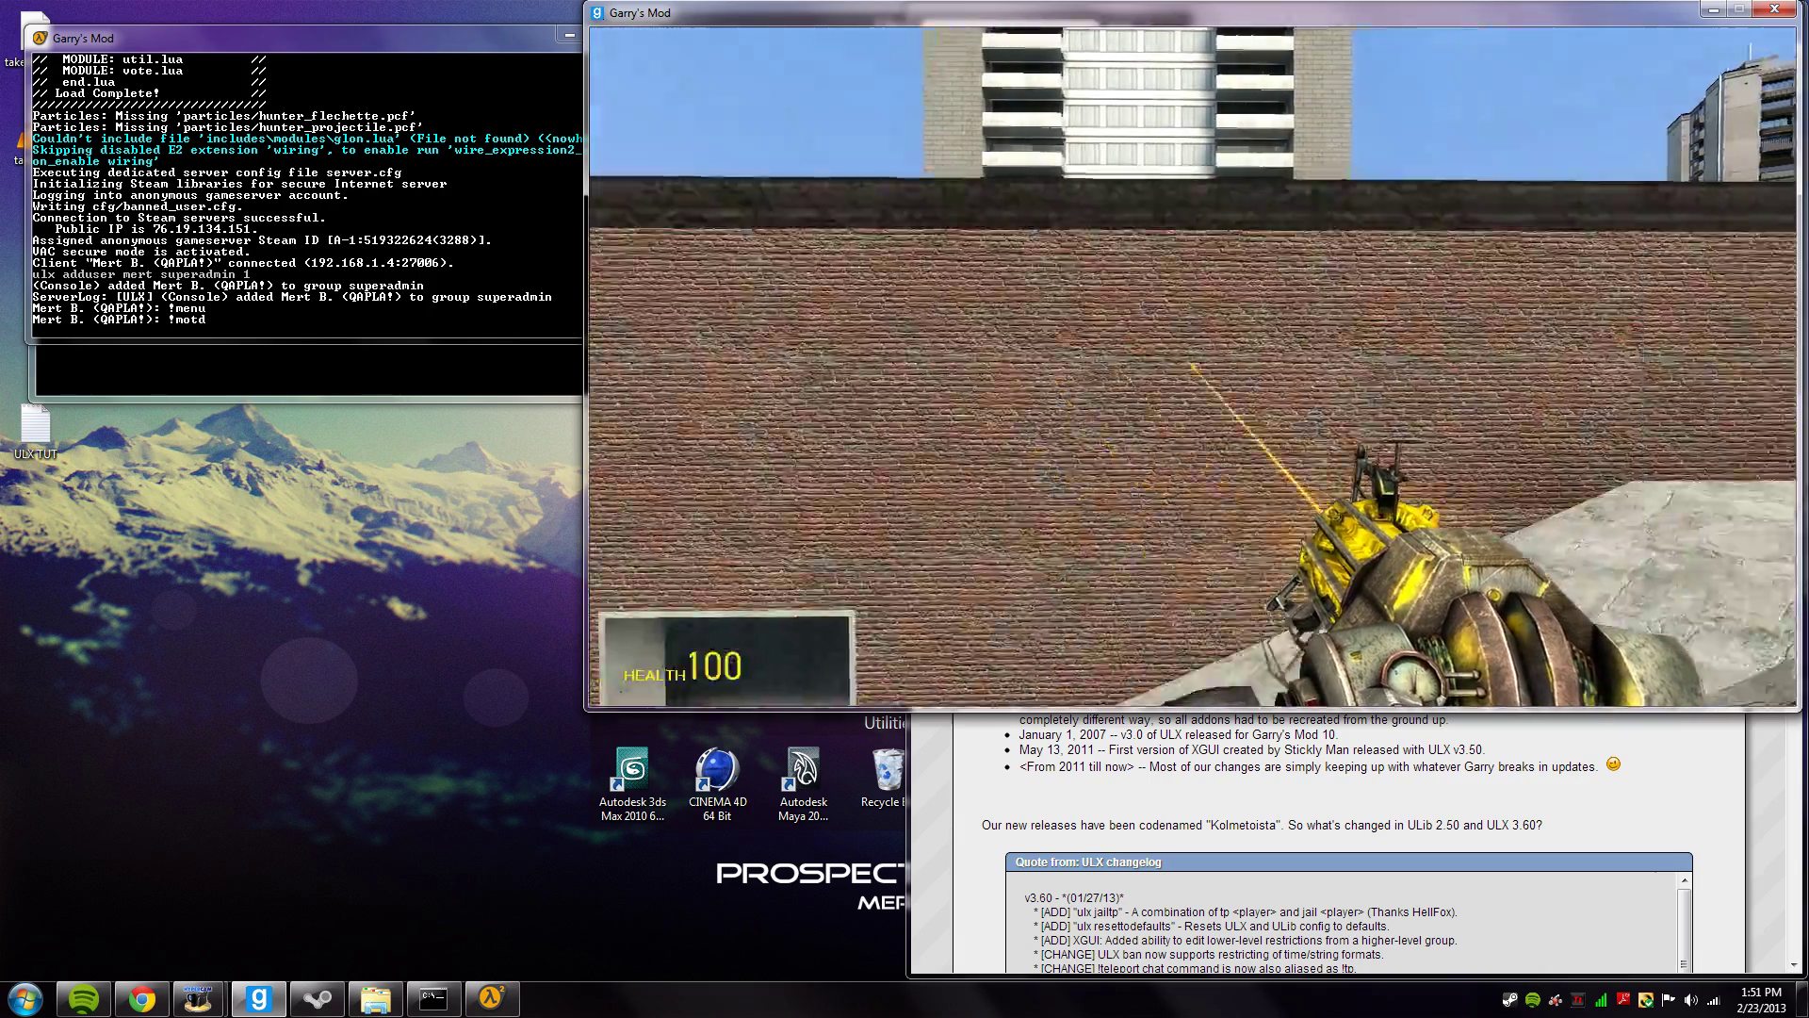
{"action": "key", "text": "d"}
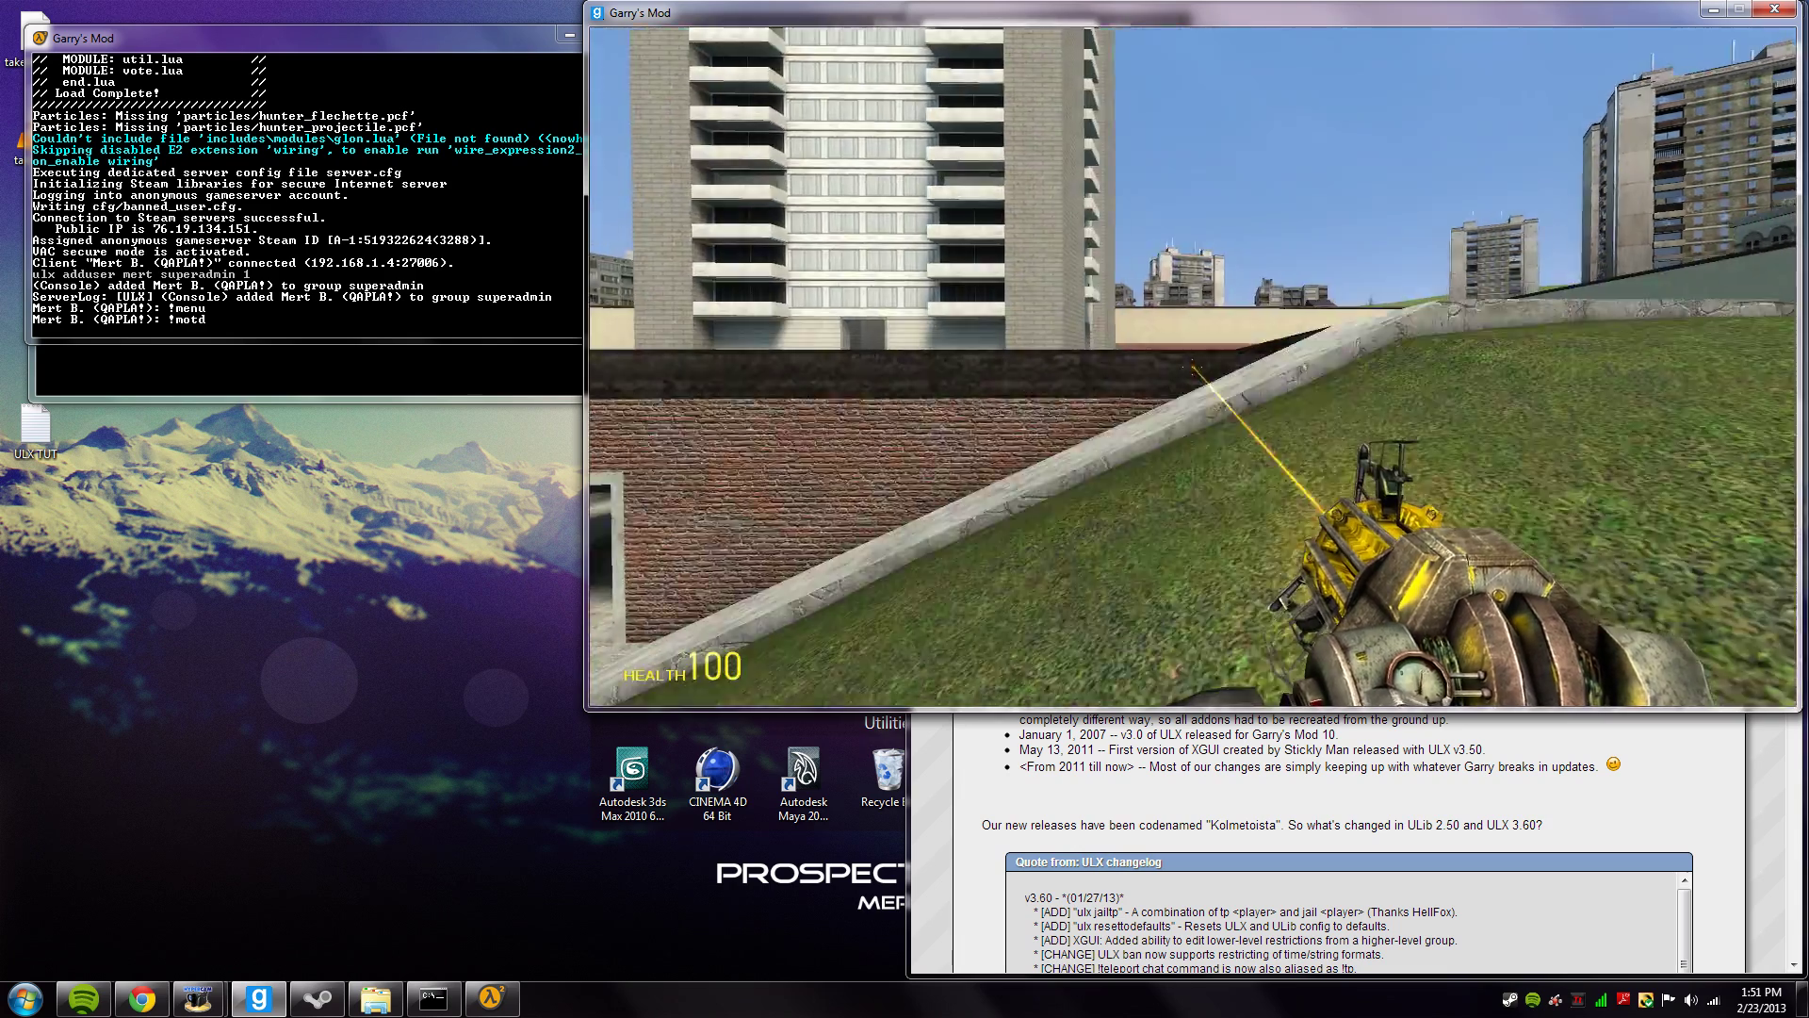